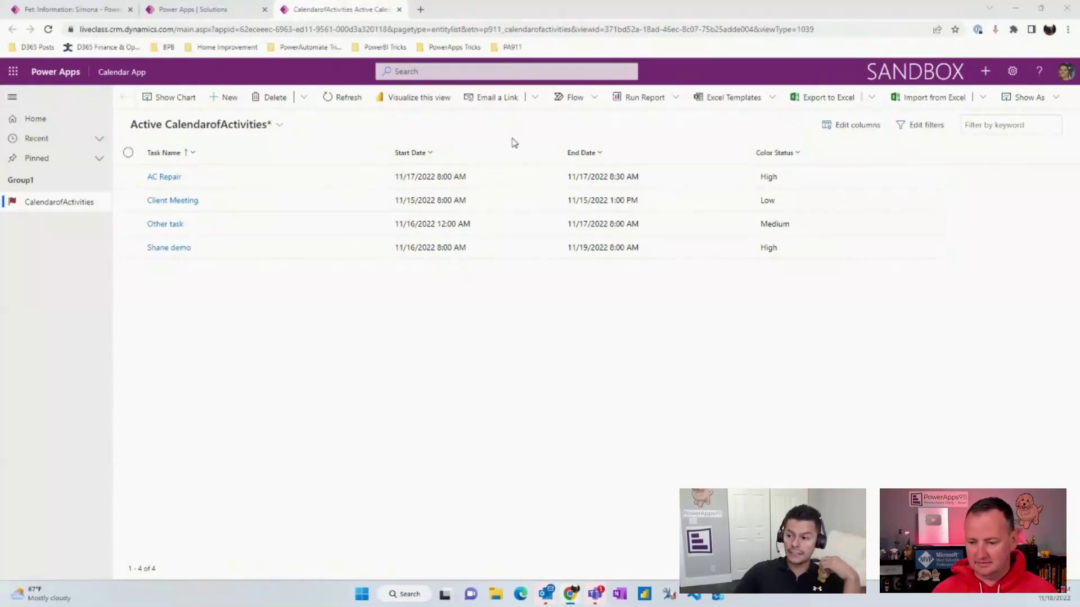
- Show the activities list as a calendar, and view the full record of the task spanning November 16 to 19
left_click(1029, 99)
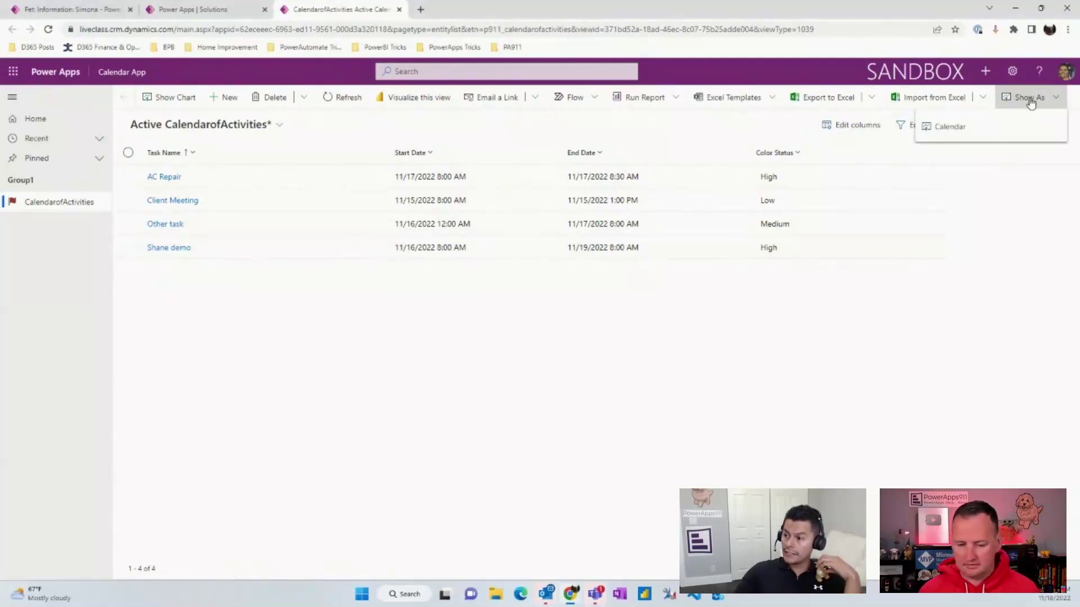
left_click(967, 129)
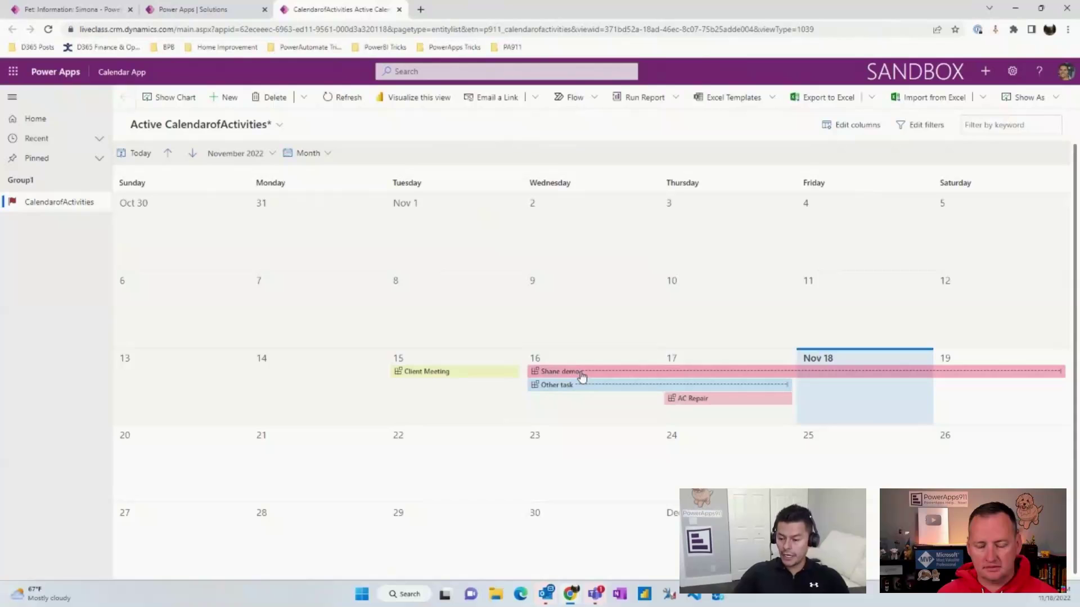
left_click(582, 374)
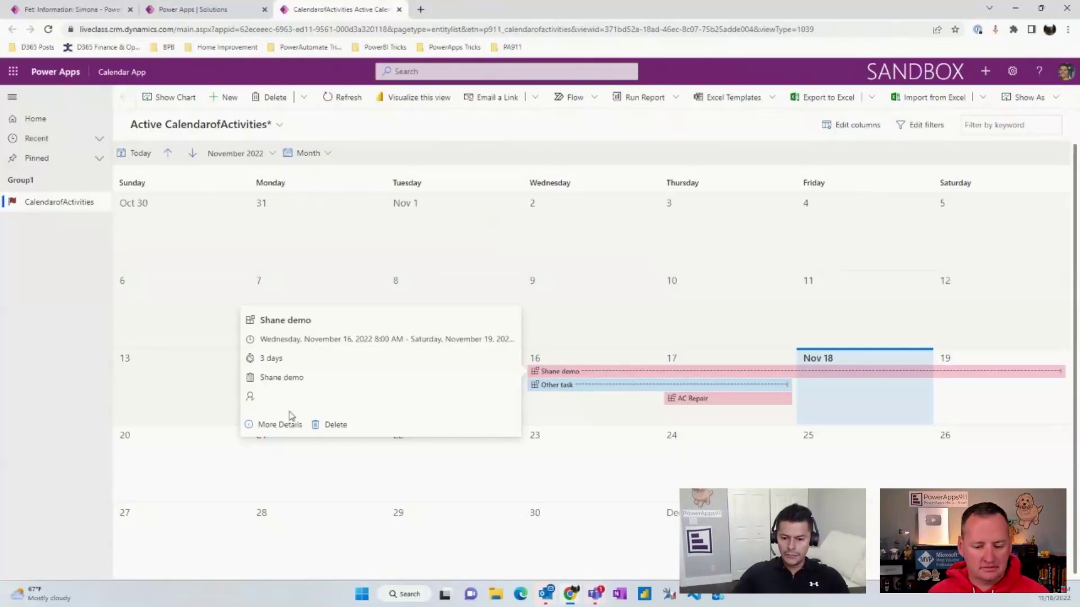
left_click(281, 424)
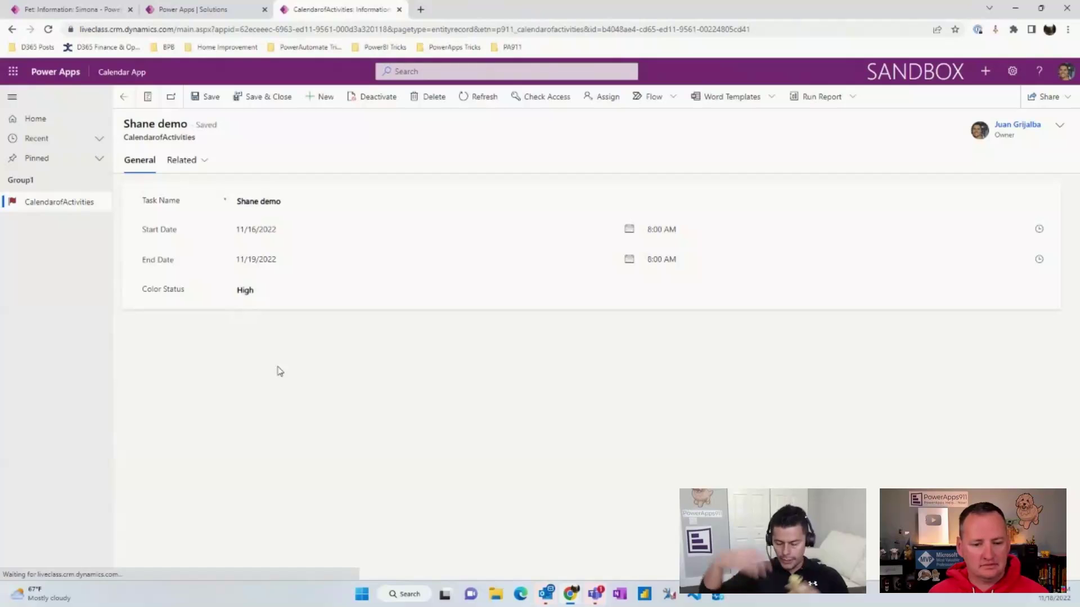
left_click(122, 105)
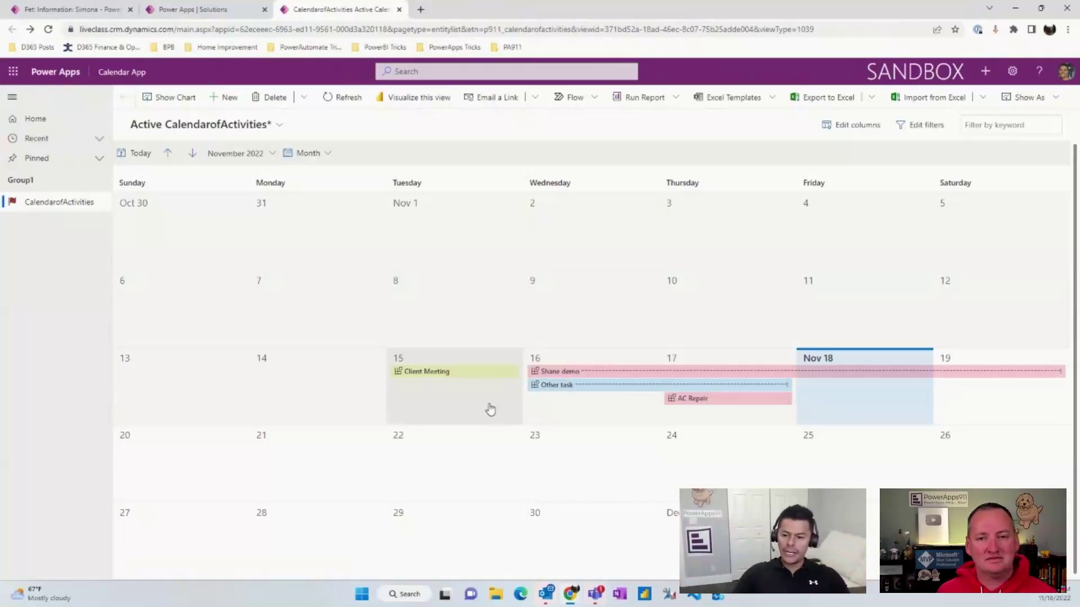
- Examine the activities in the calendar's week and day layouts, and return to the month layout
left_click(327, 155)
left_click(315, 196)
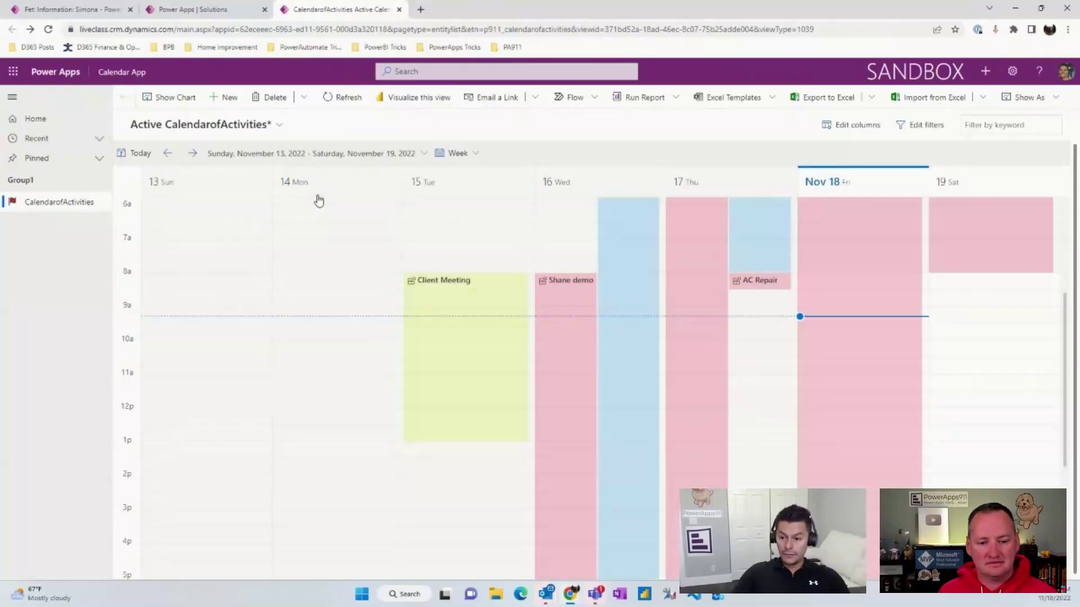
left_click(471, 153)
left_click(468, 179)
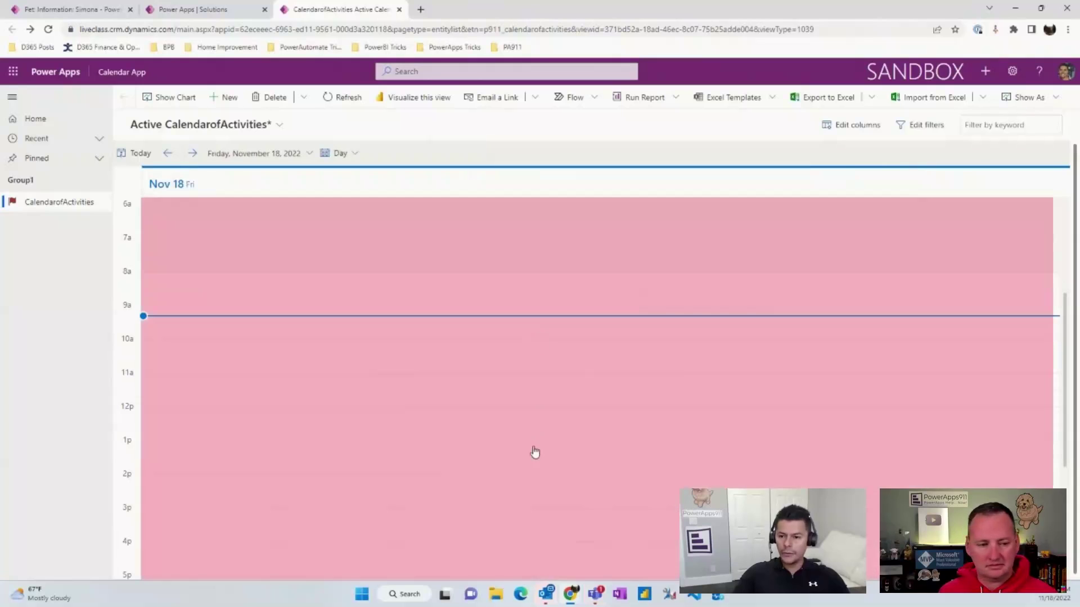
scroll(422, 442, "down", 1)
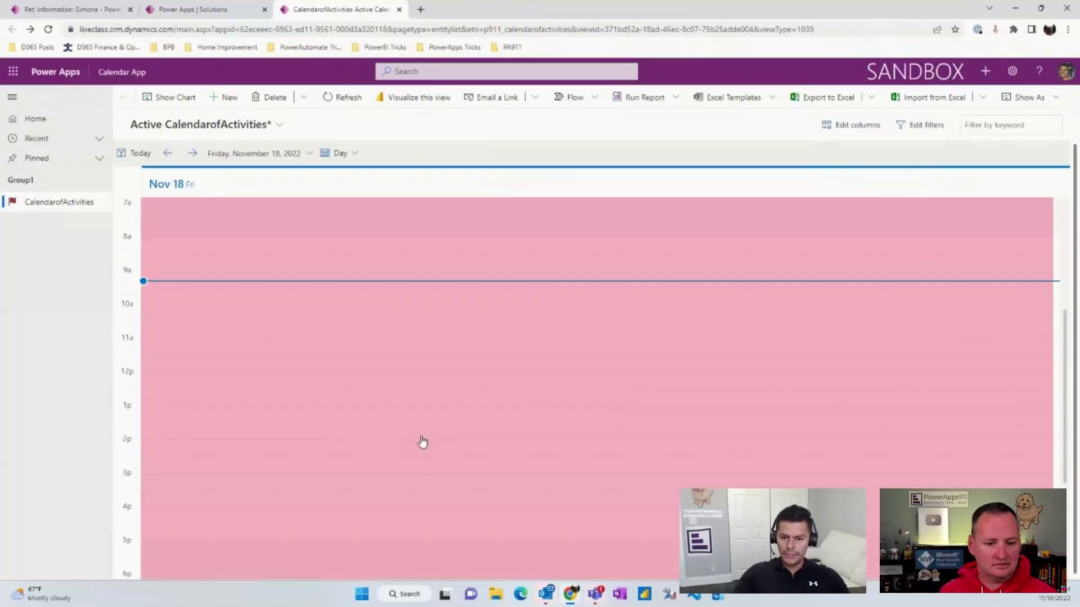
scroll(423, 442, "up", 4)
left_click(340, 153)
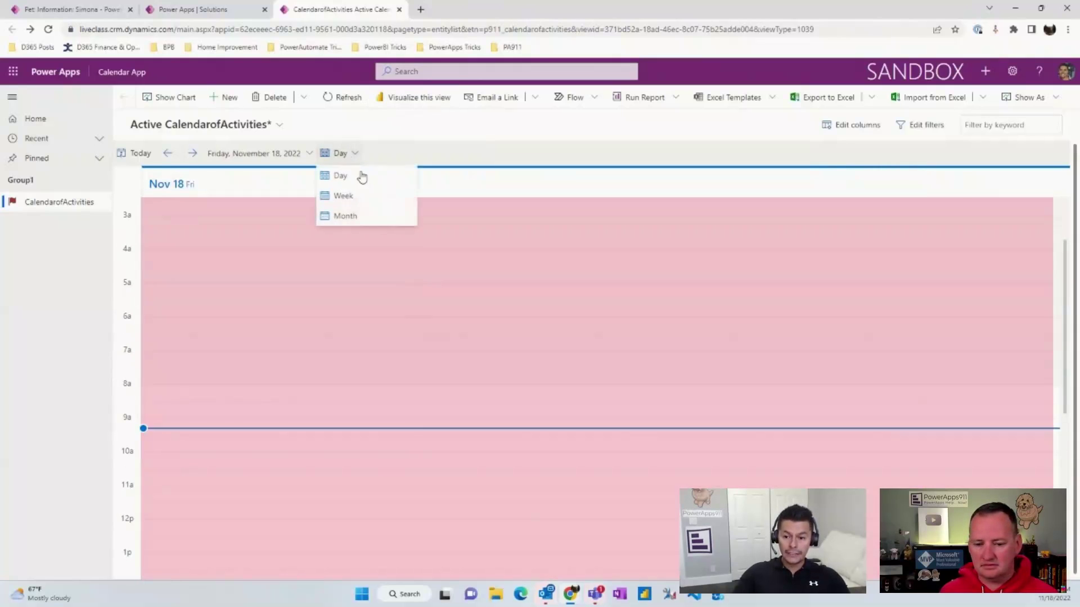
left_click(366, 218)
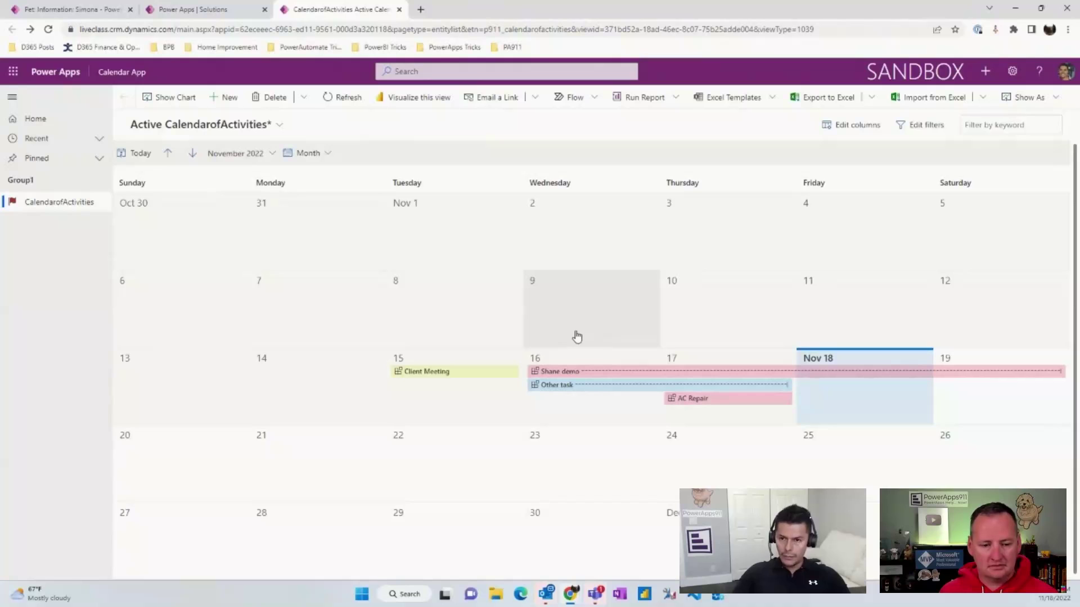
- Switch to the Power Apps solutions list and start a new solution with the display name "Calendar live stream"
left_click(203, 9)
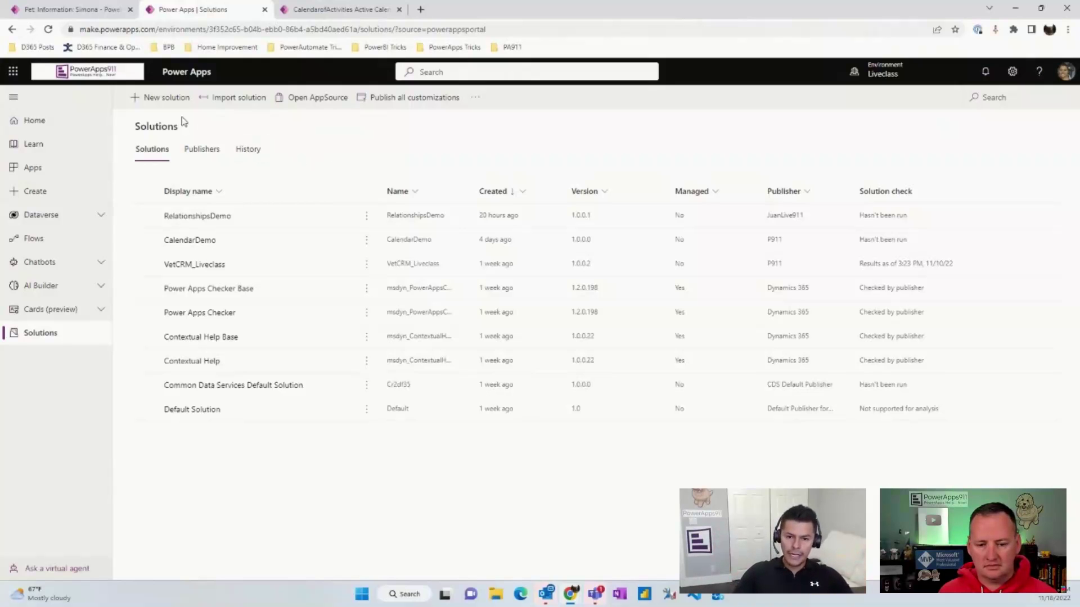
left_click(155, 99)
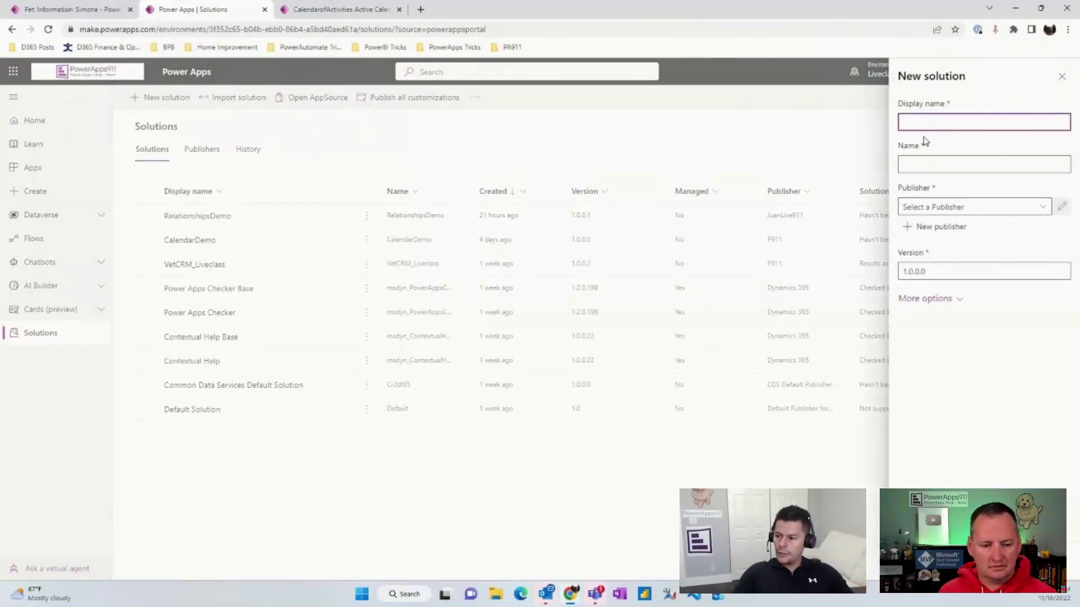
type("Cale")
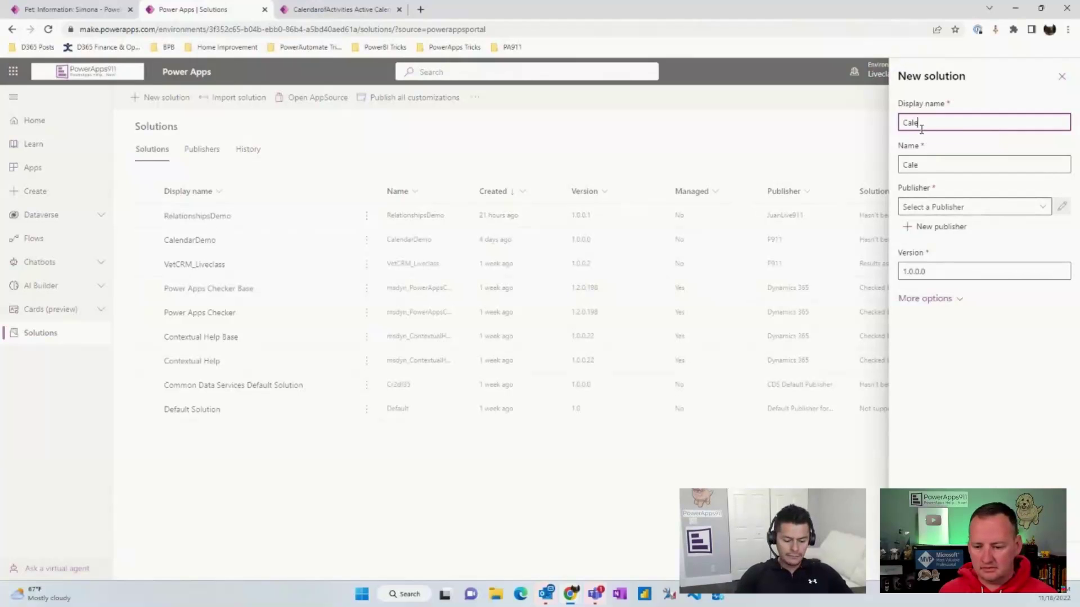
type("ndar live ")
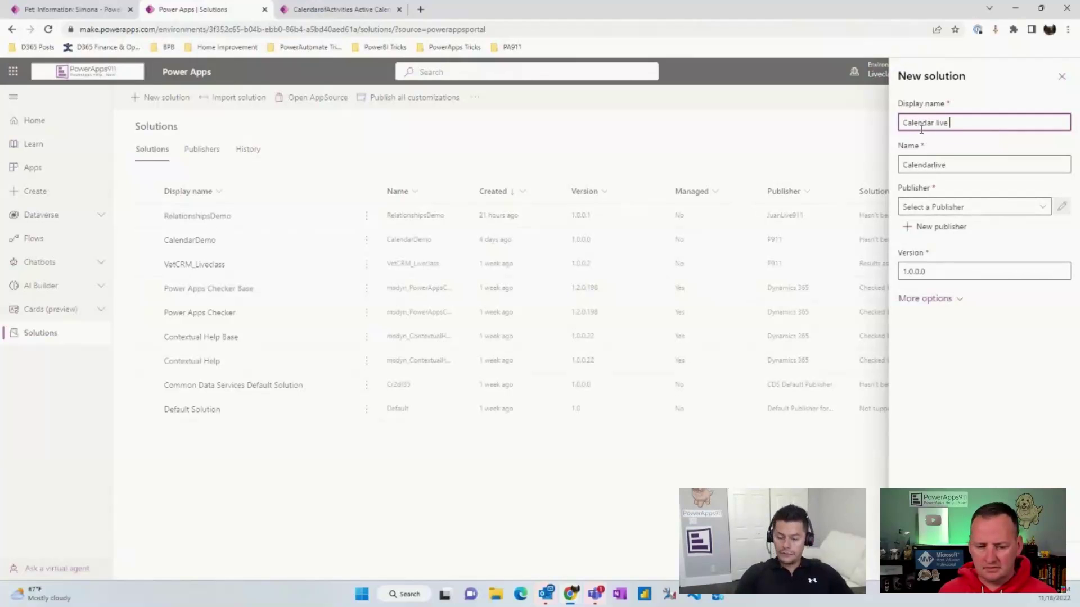
type("strea")
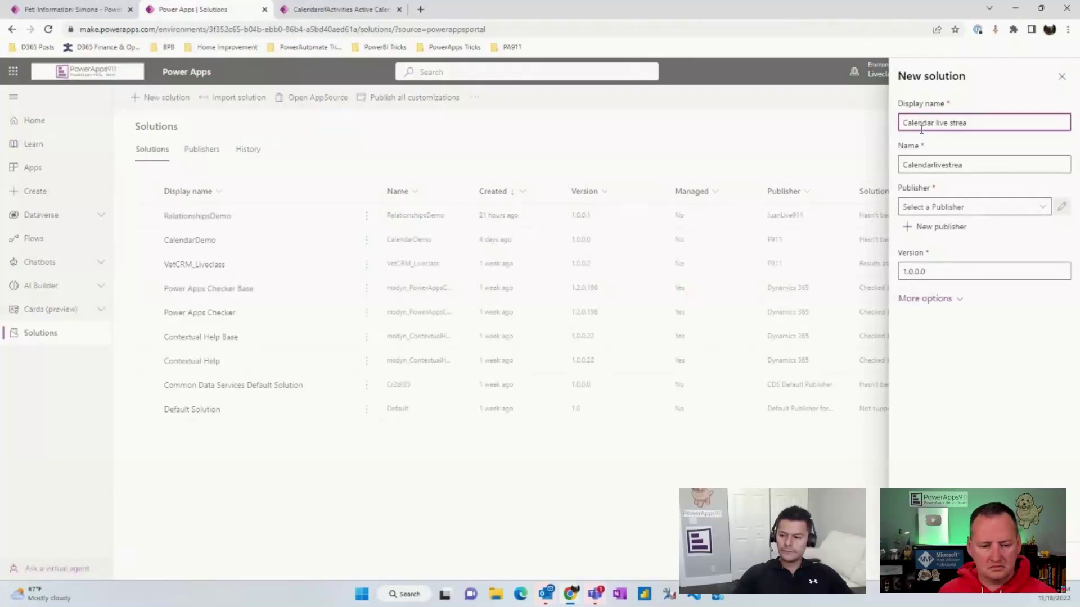
type("m")
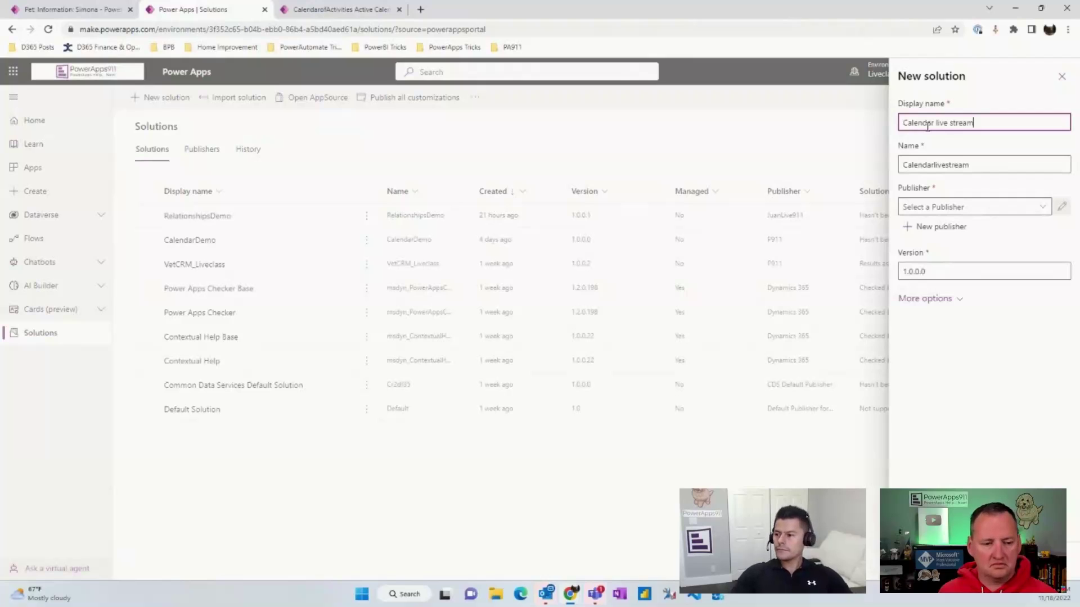
- Assign P911 as the new solution's publisher and create the solution
left_click(1038, 210)
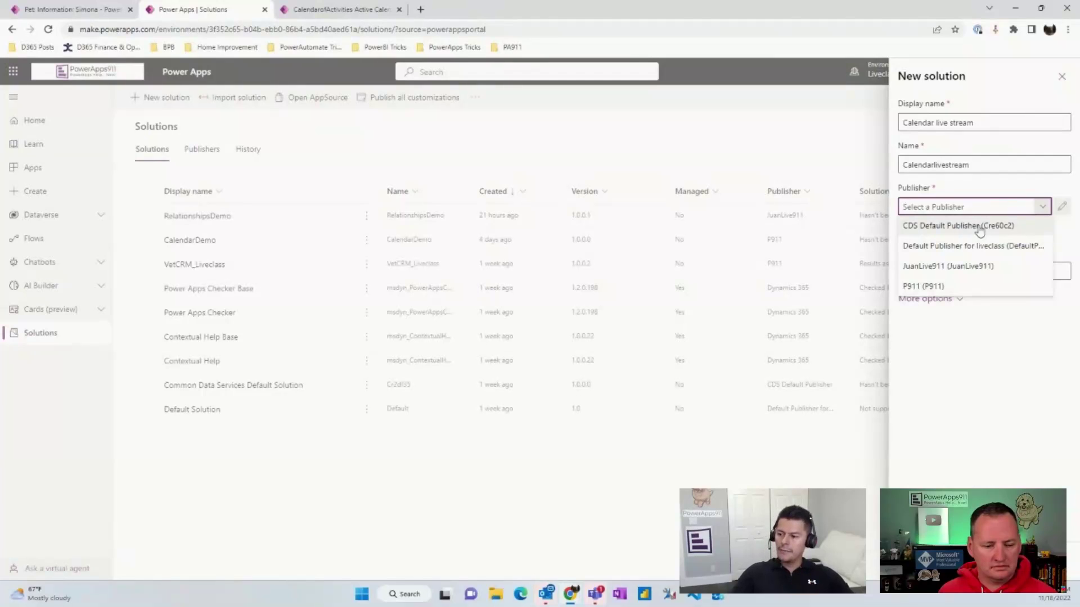
left_click(934, 289)
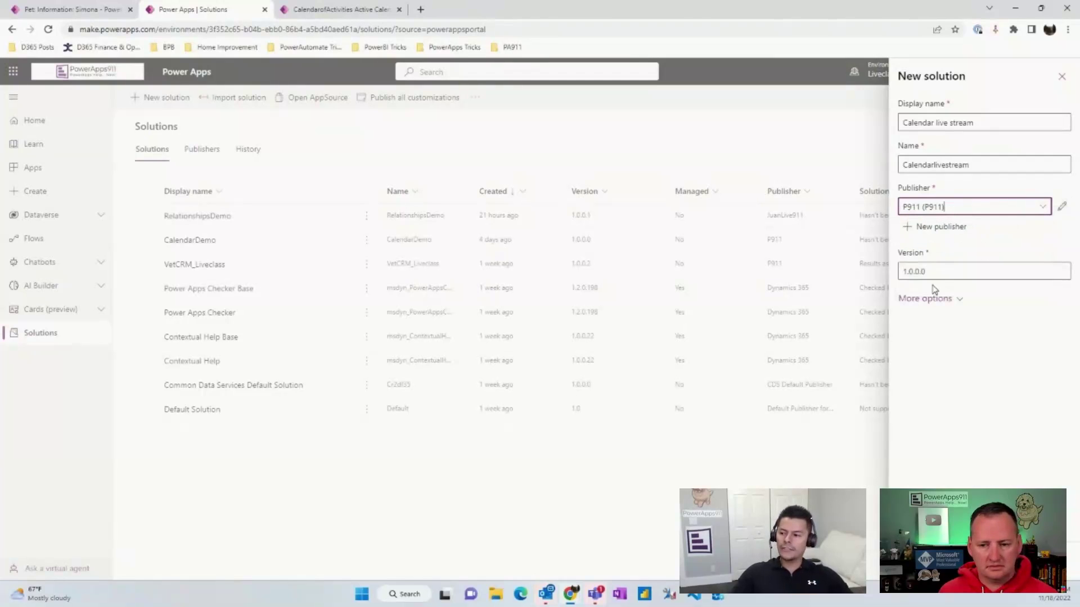
left_click(968, 306)
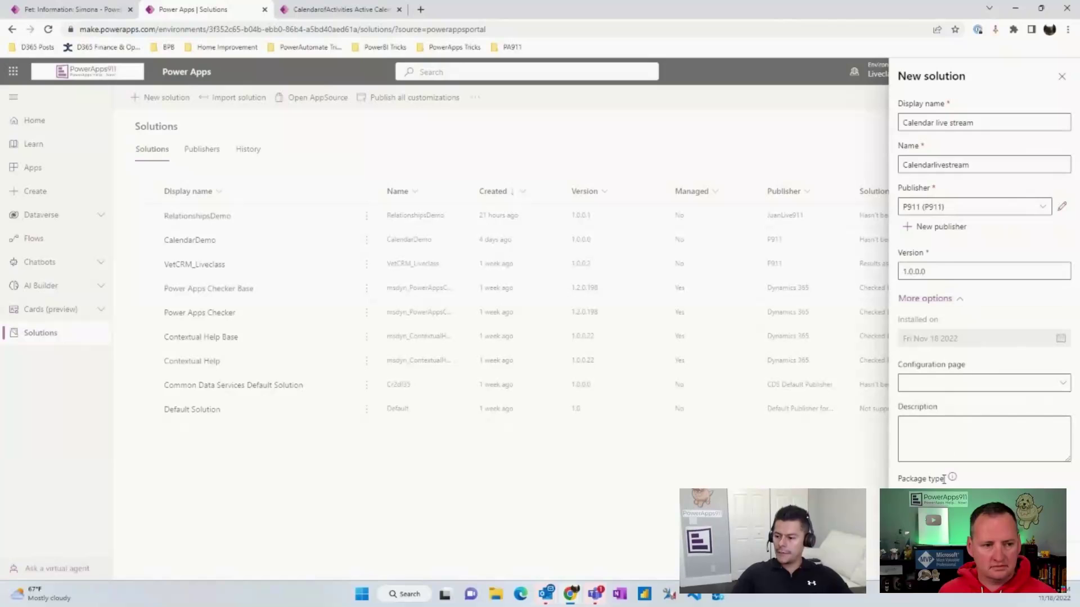
left_click(914, 565)
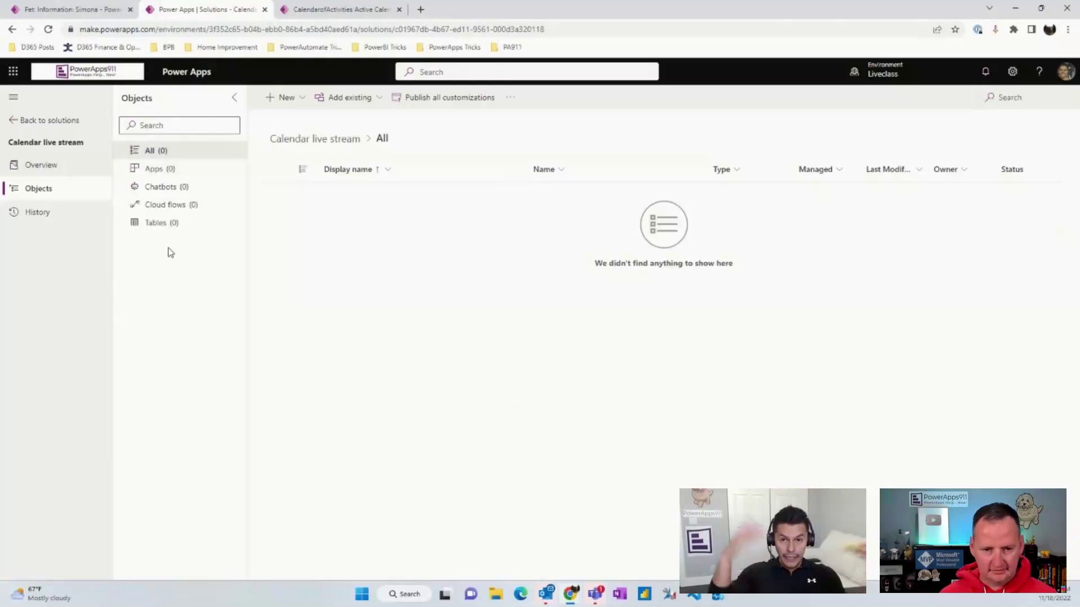
- Start a new table in the solution with the display name "Calendar live stream" and review its advanced options
left_click(159, 224)
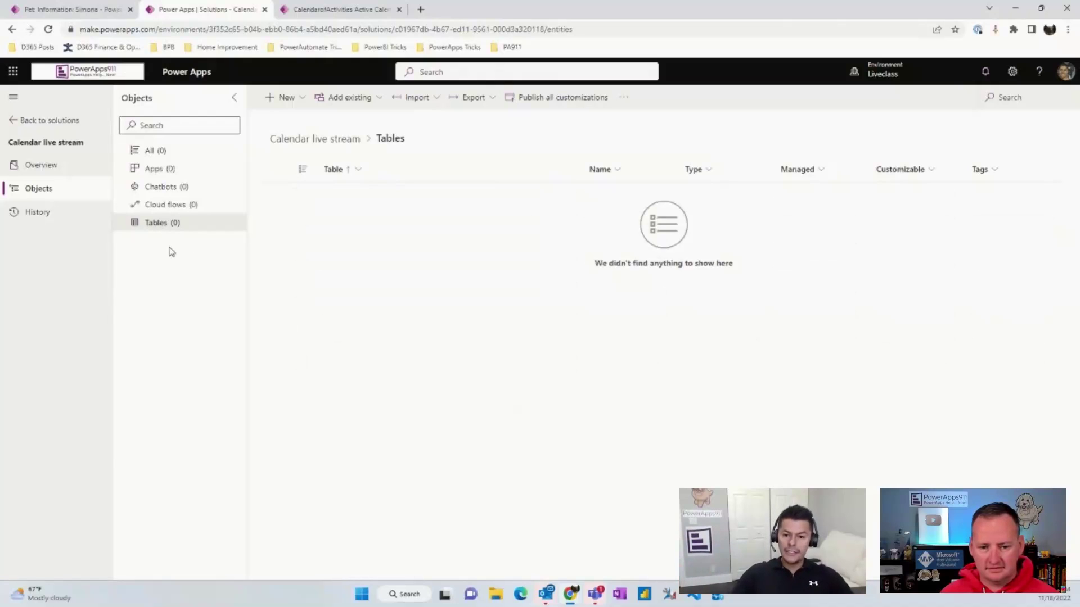
left_click(296, 98)
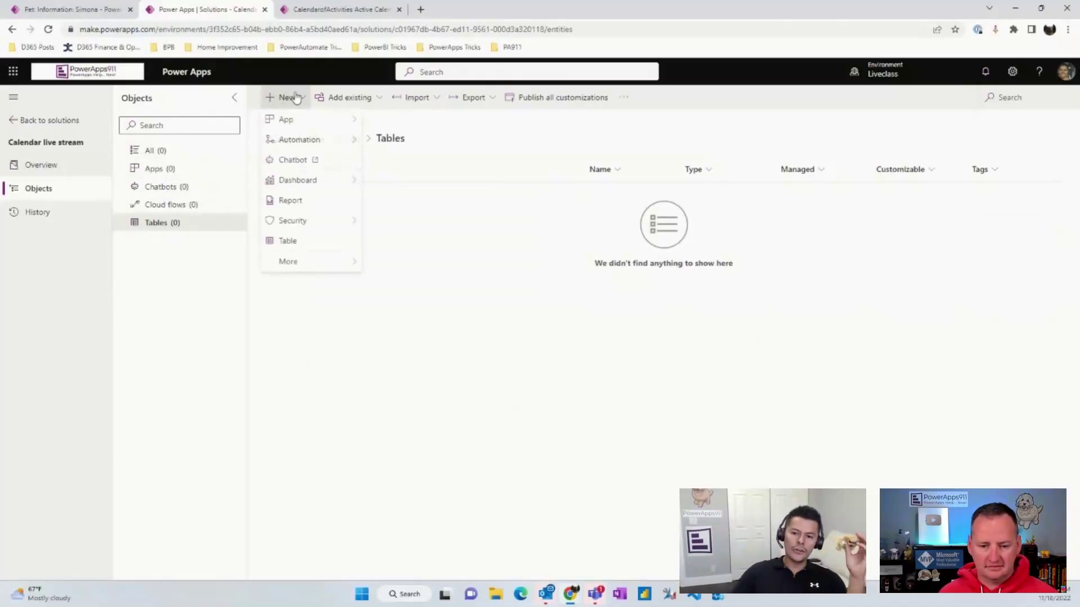
left_click(303, 253)
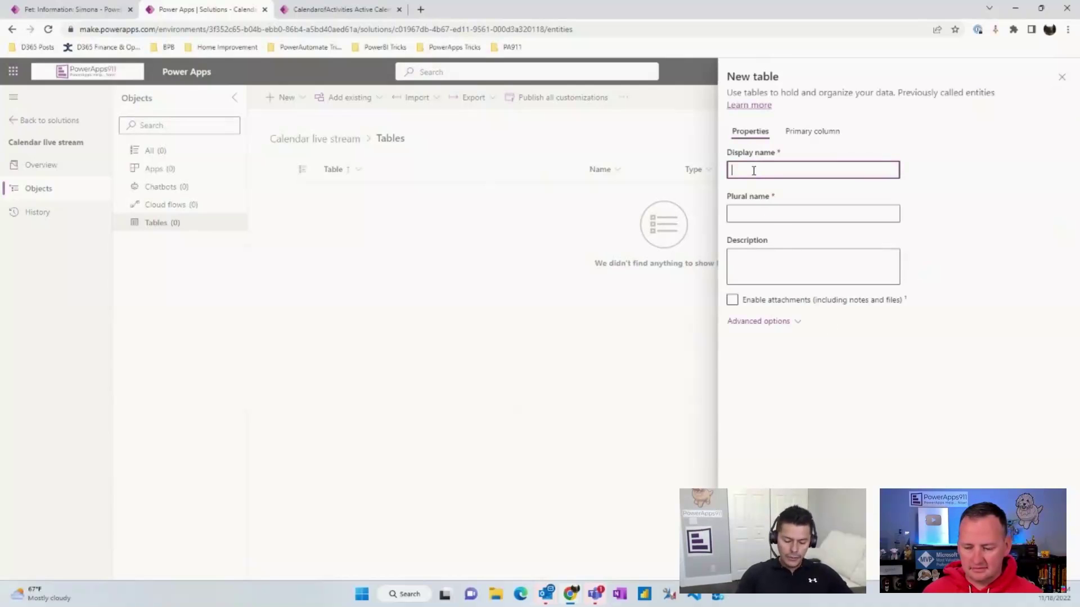
type("Calenda")
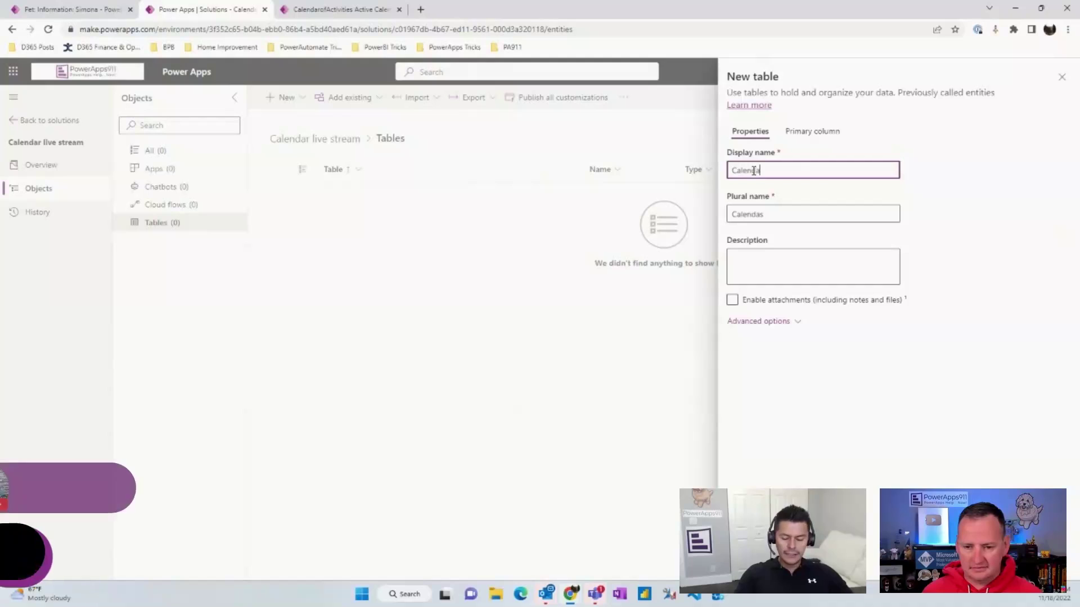
type("r li")
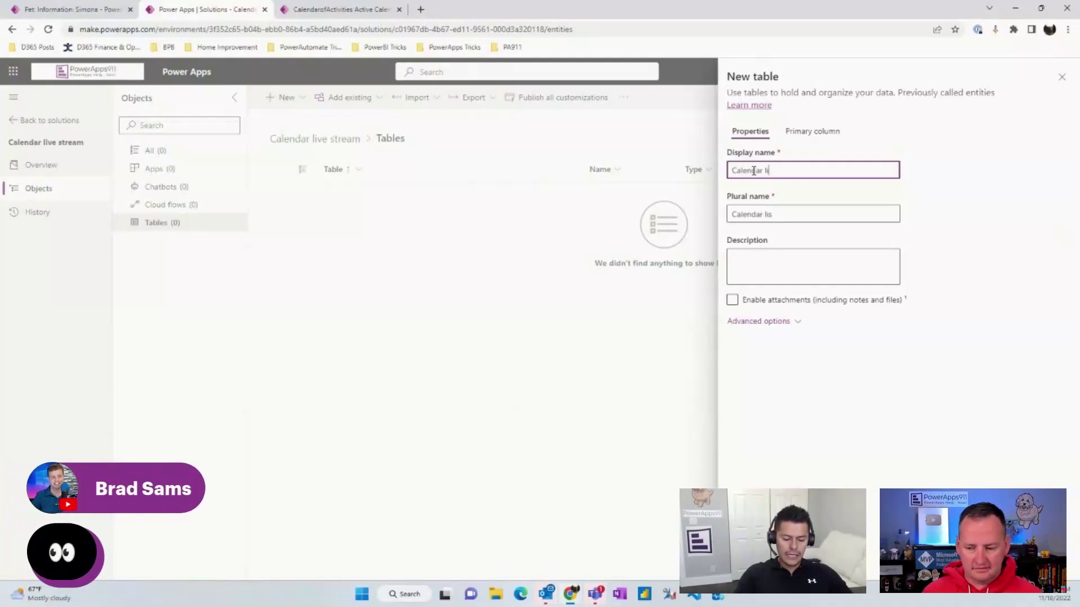
type("ve stream")
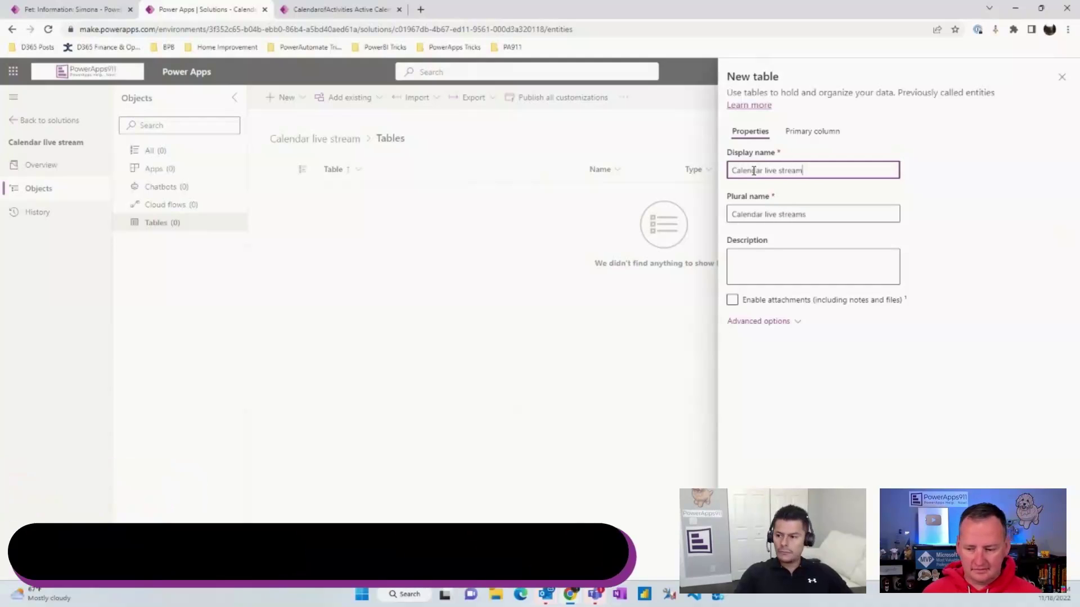
left_click(793, 321)
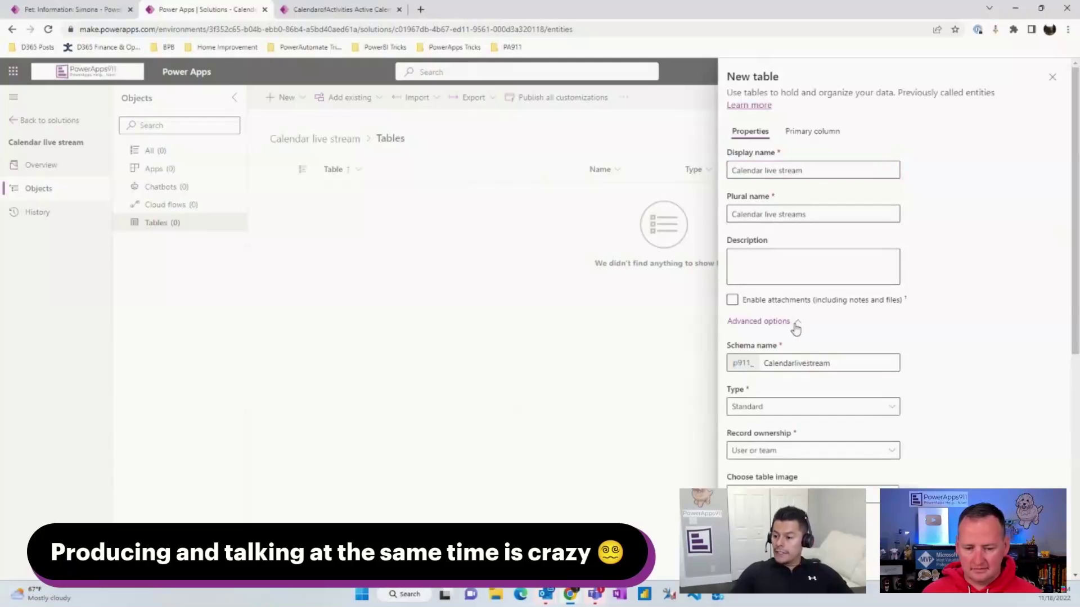
scroll(795, 444, "down", 3)
scroll(796, 443, "up", 3)
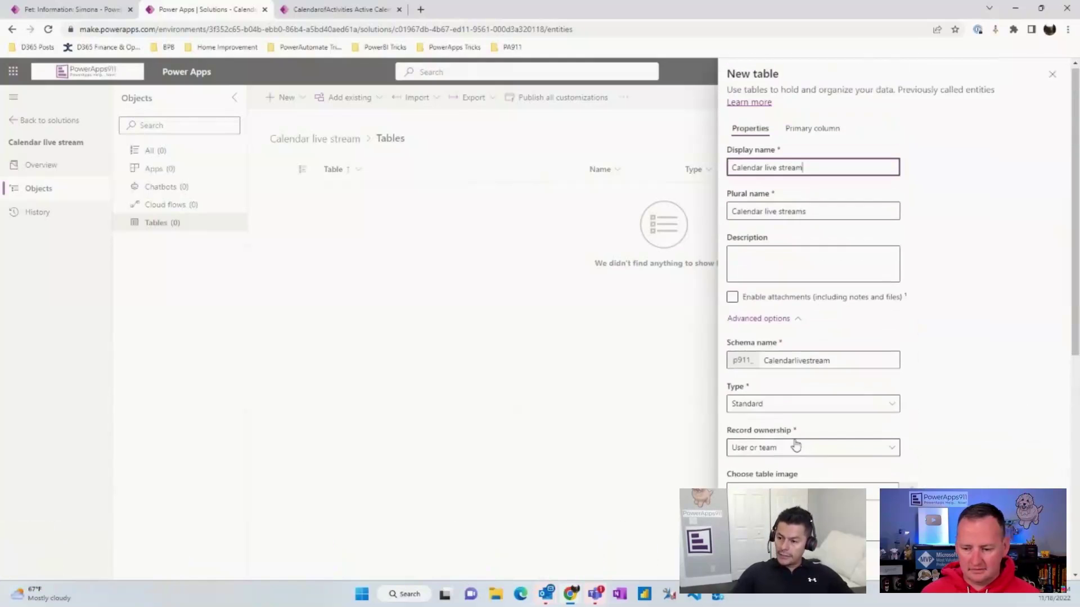
- Name the new table's primary column "Task Name", check its advanced options, and save the table
left_click(810, 133)
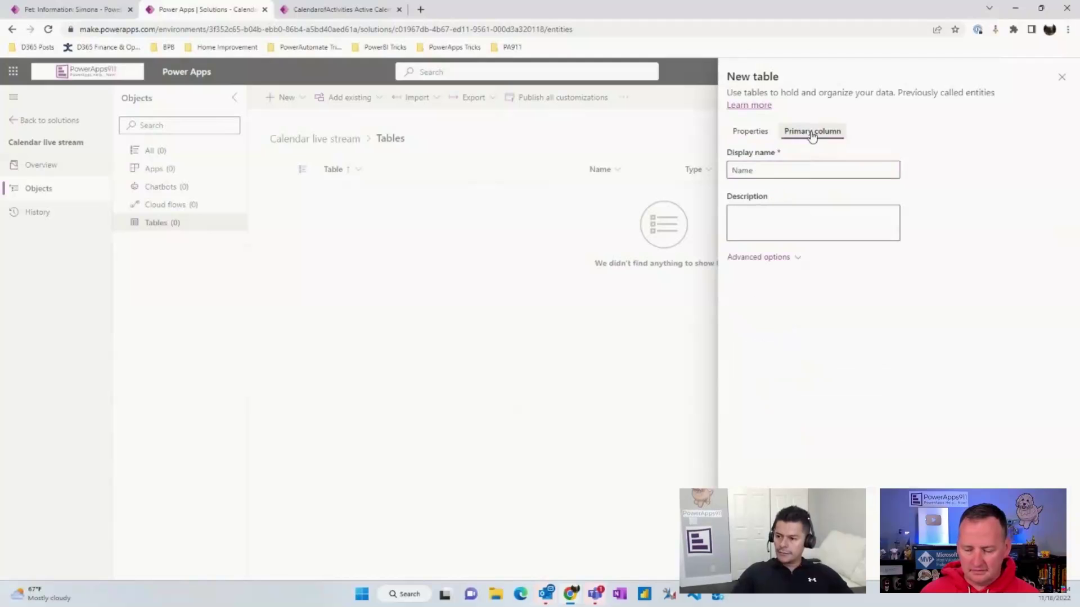
double_click(734, 170)
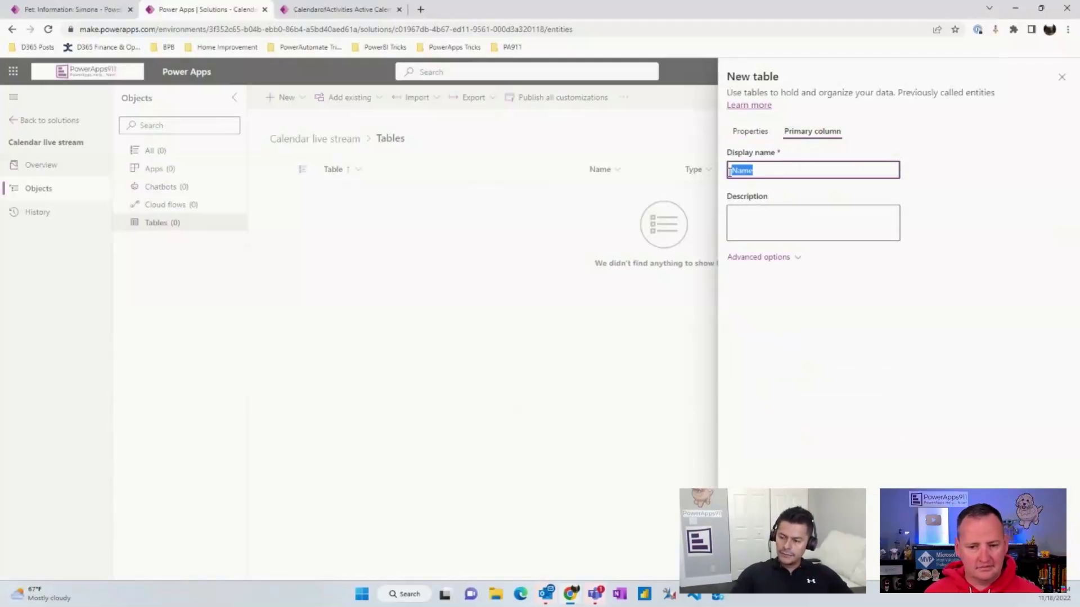
type("Task")
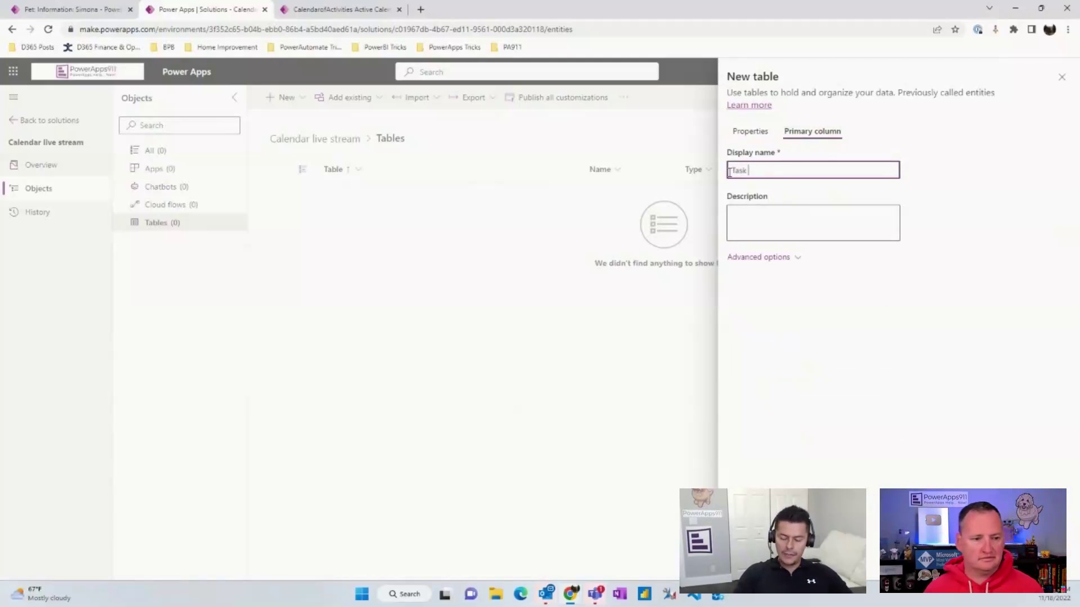
type(" Name")
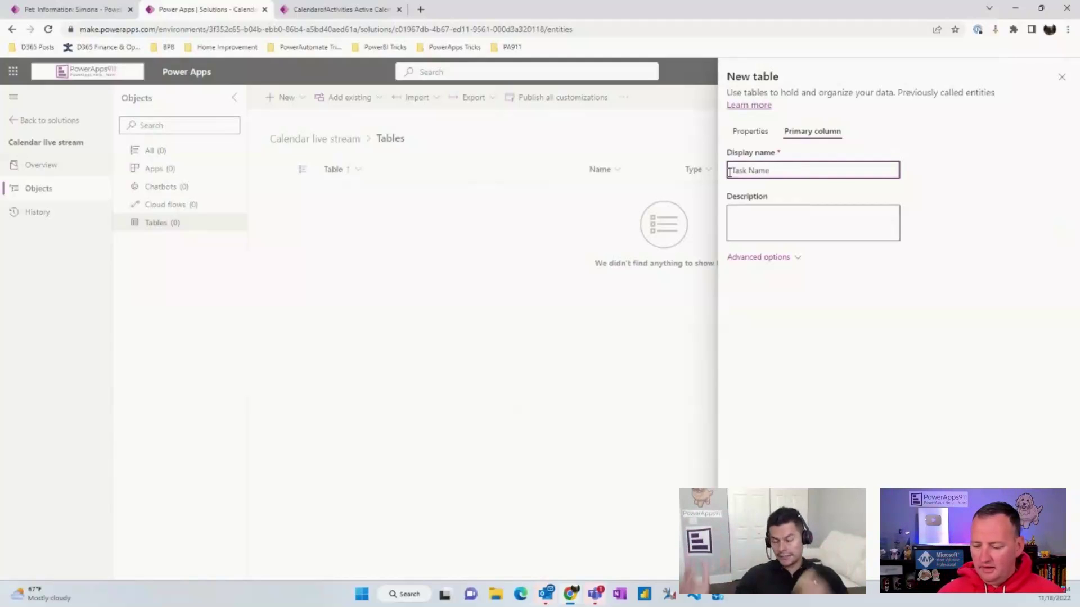
left_click(798, 258)
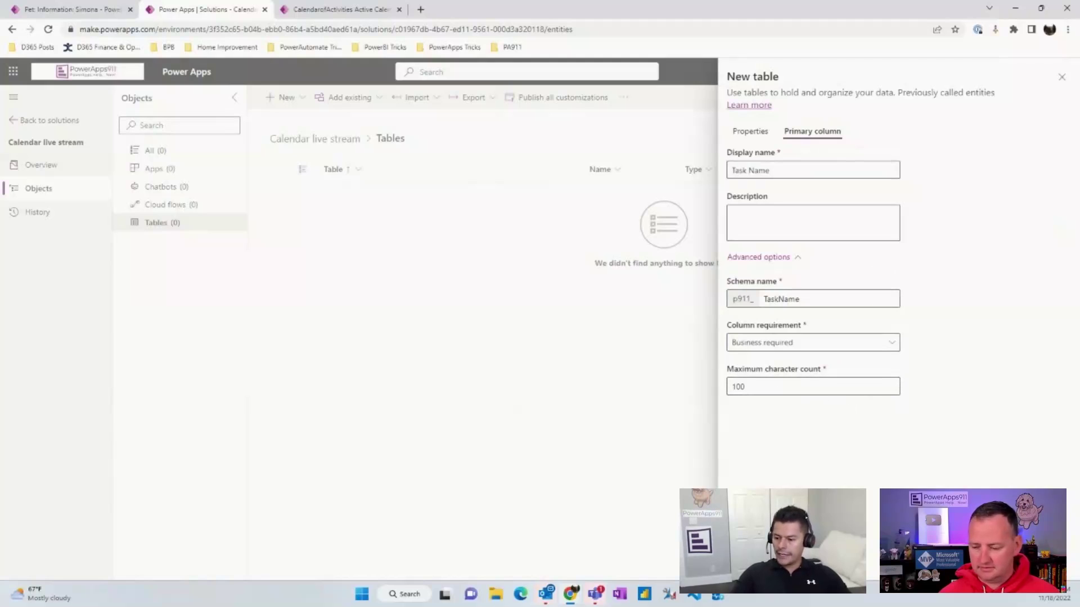
left_click(742, 563)
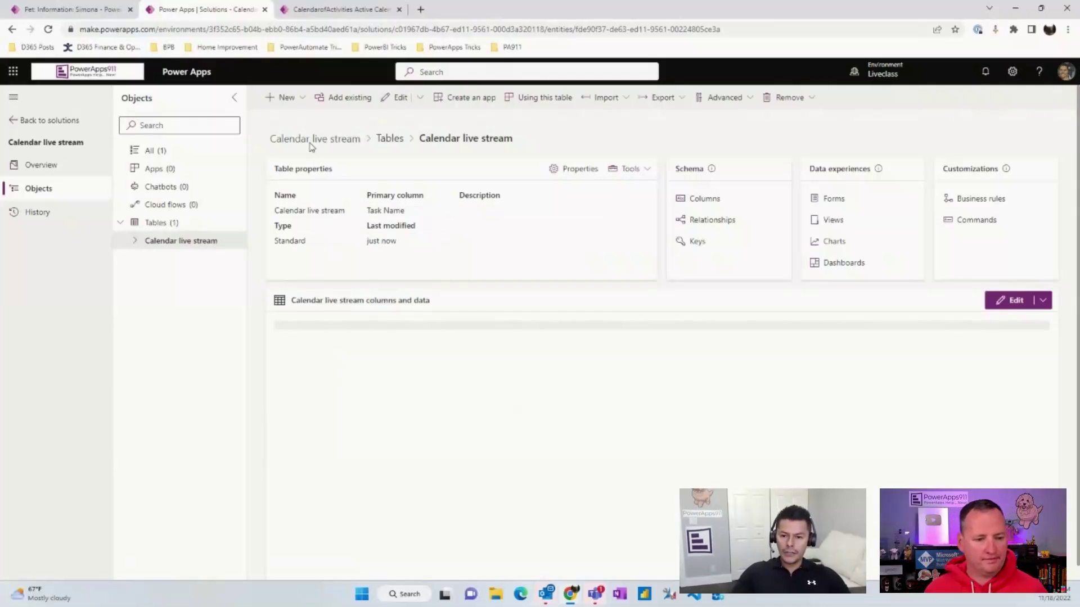
- Add a "Start Date" column of the Date and time type to the Calendar live stream table, check its advanced options, and save it
left_click(290, 103)
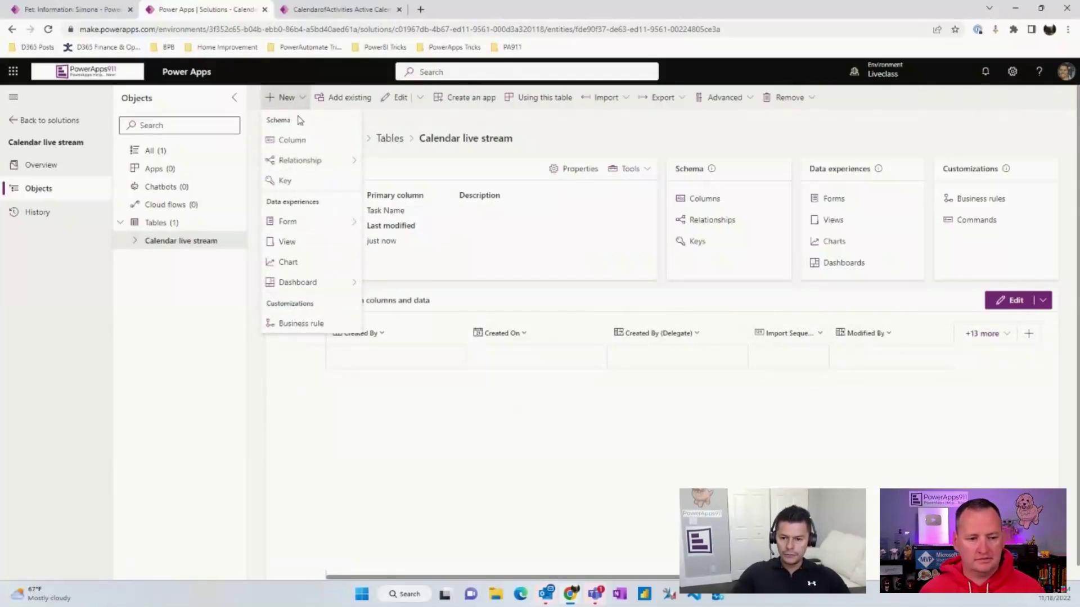
left_click(292, 140)
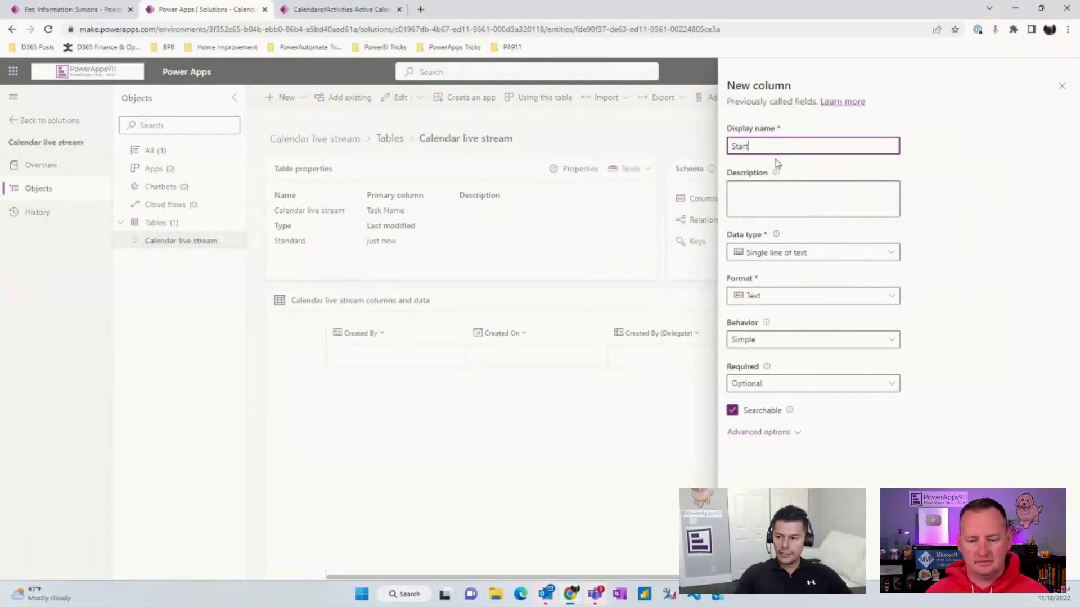
type("Start Date")
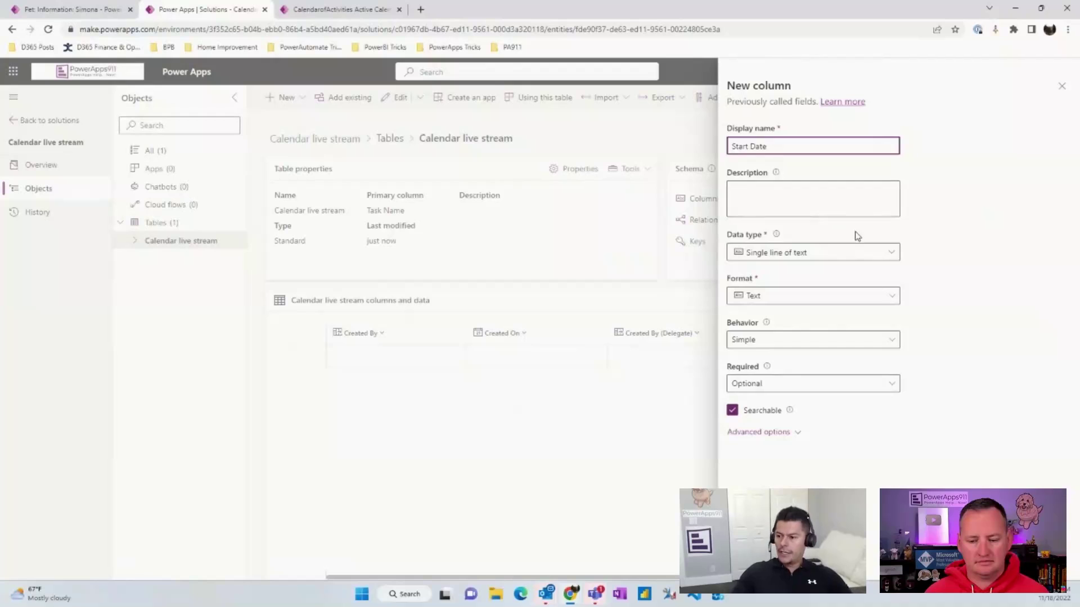
left_click(890, 252)
mouse_move(887, 342)
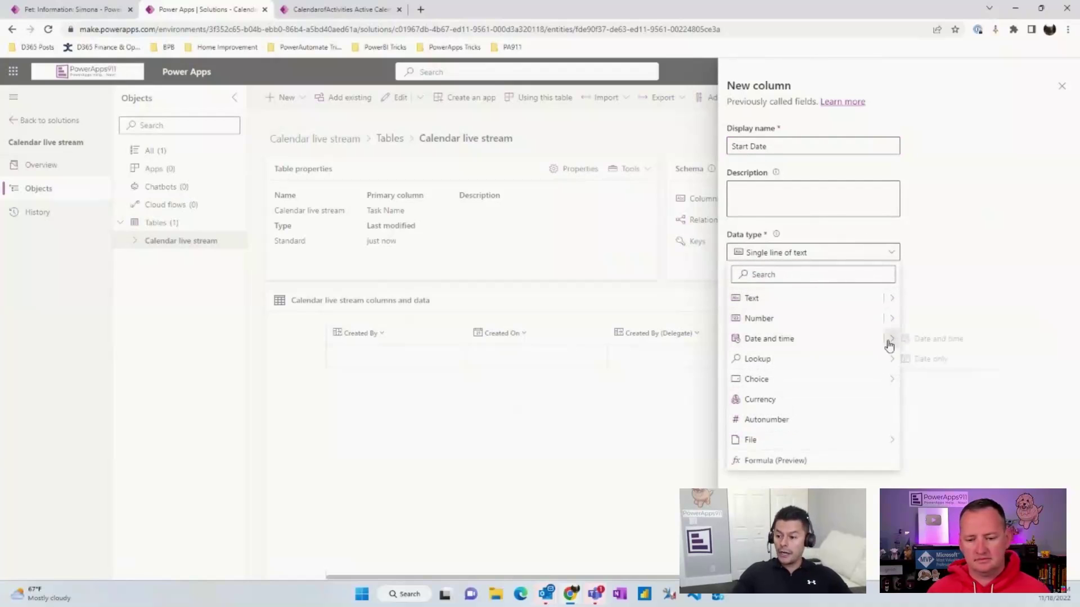
left_click(937, 341)
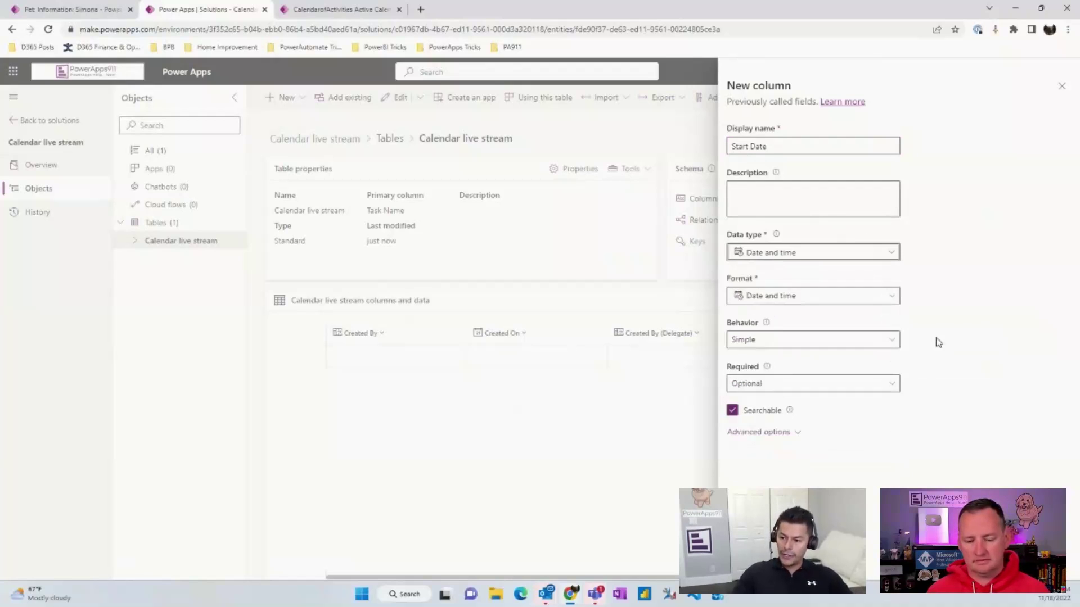
left_click(797, 434)
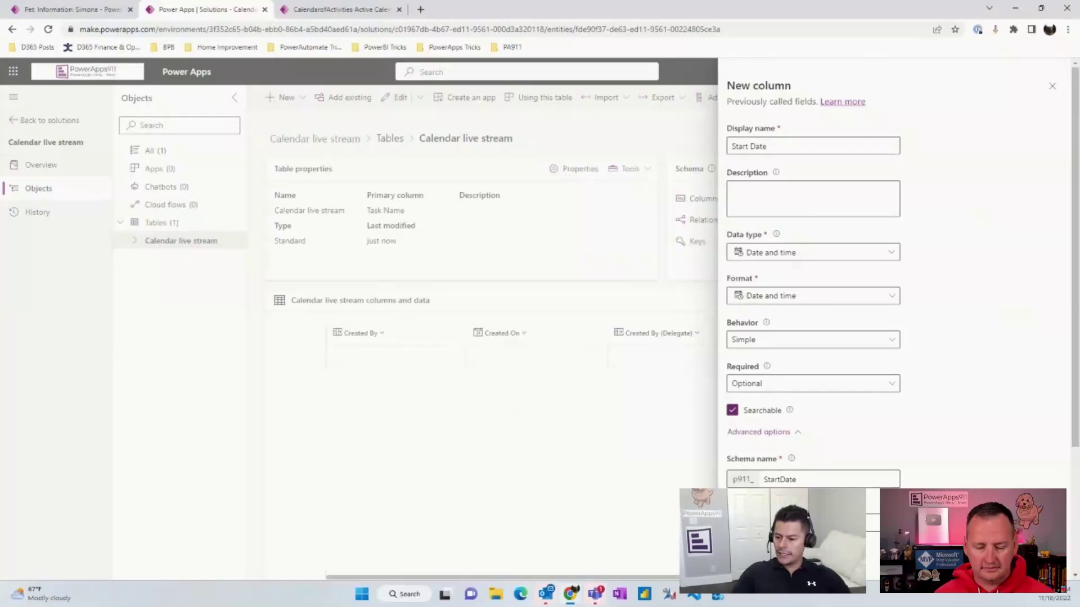
left_click(743, 562)
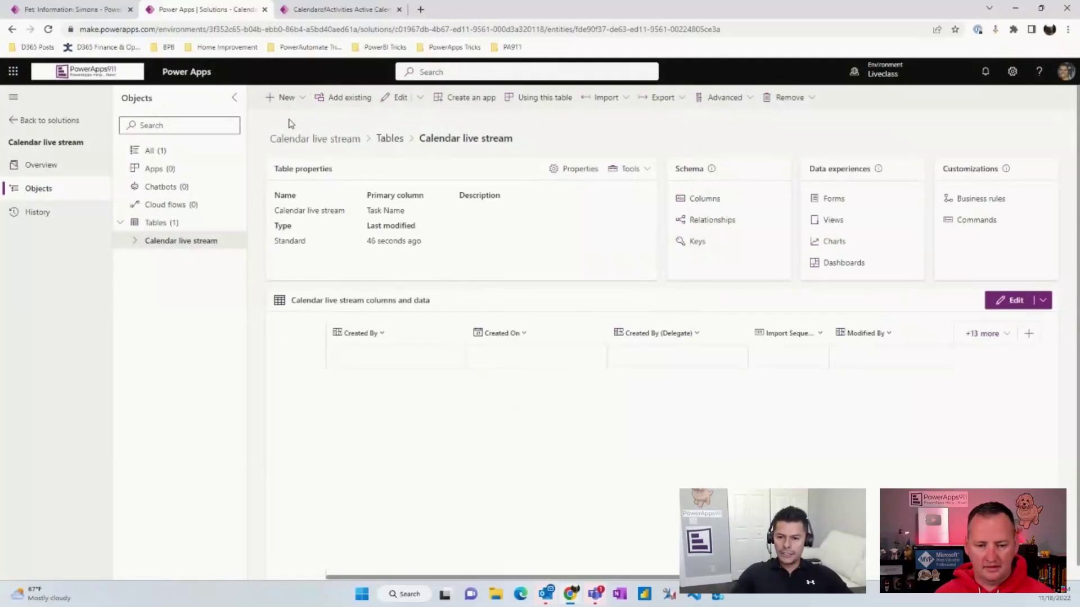
- Add an "End date" column of the Date and time type to the table, check its advanced options, and save it
left_click(285, 100)
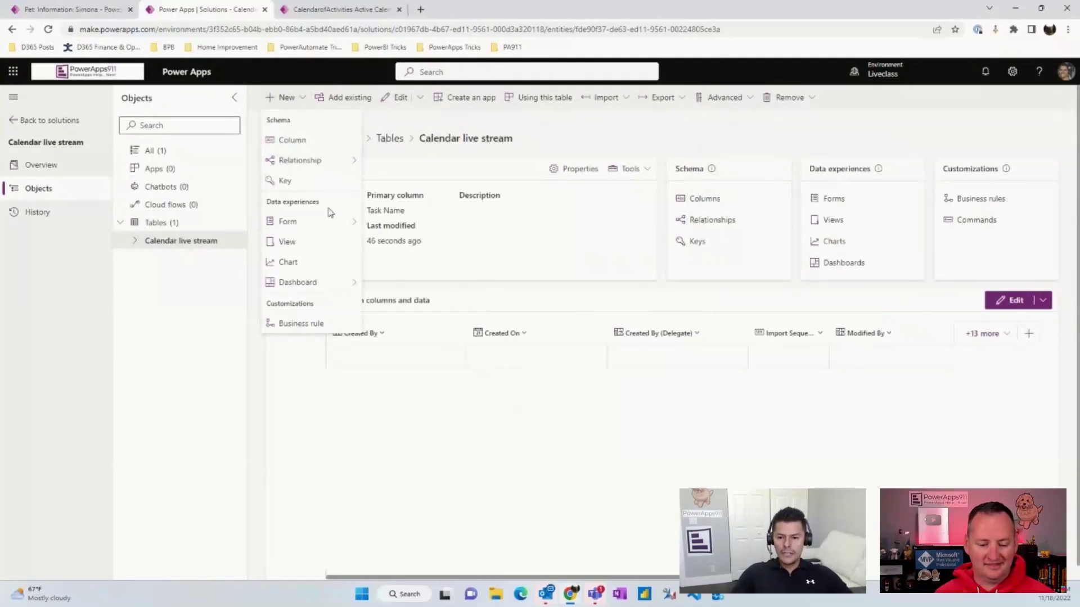
left_click(302, 147)
type("End")
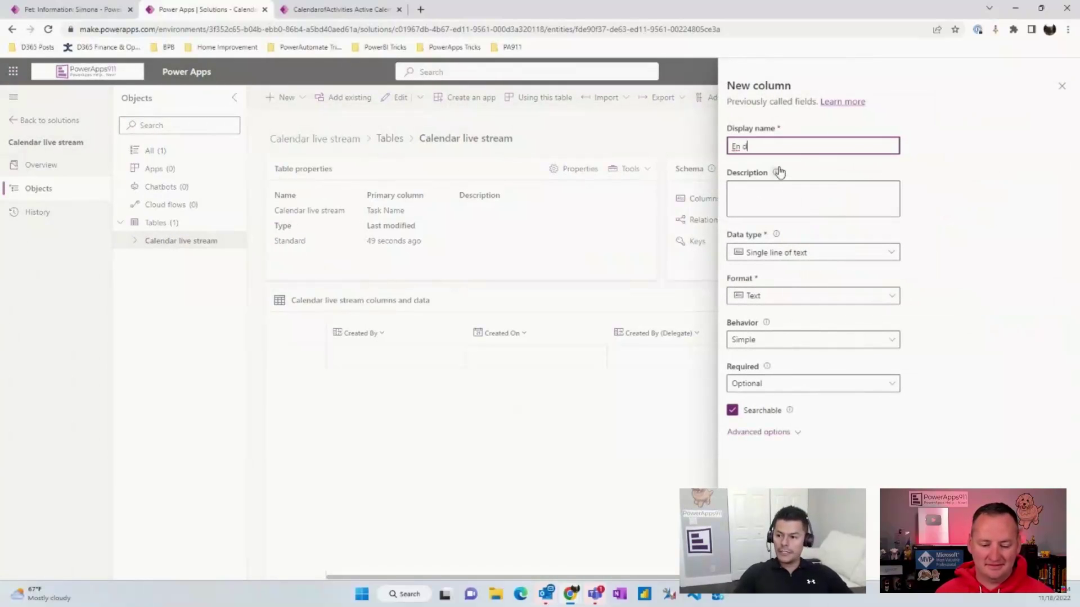
type(" dat")
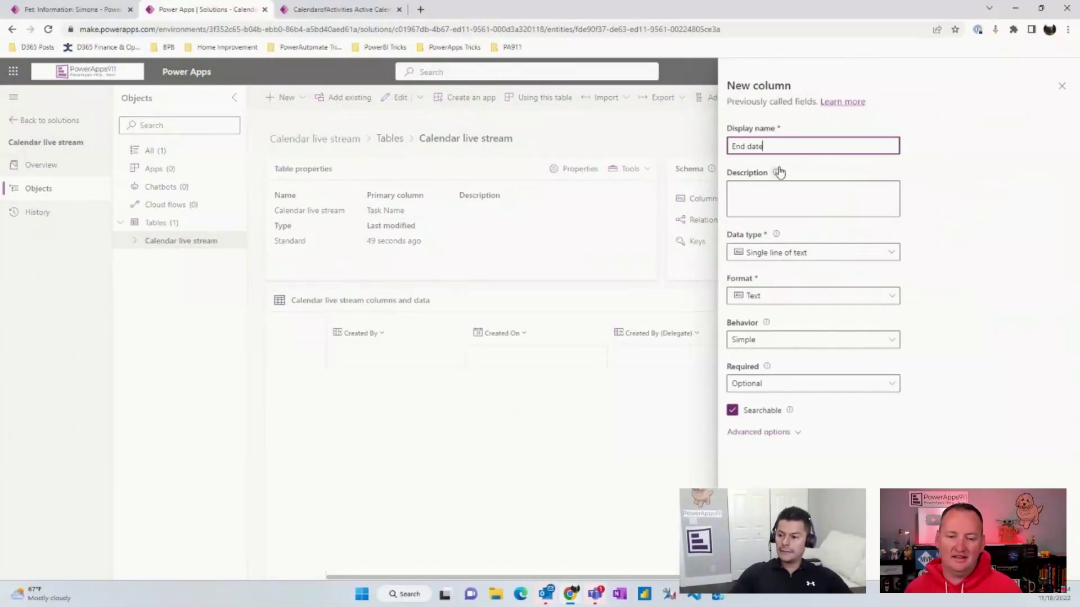
type("e")
left_click(886, 252)
mouse_move(888, 346)
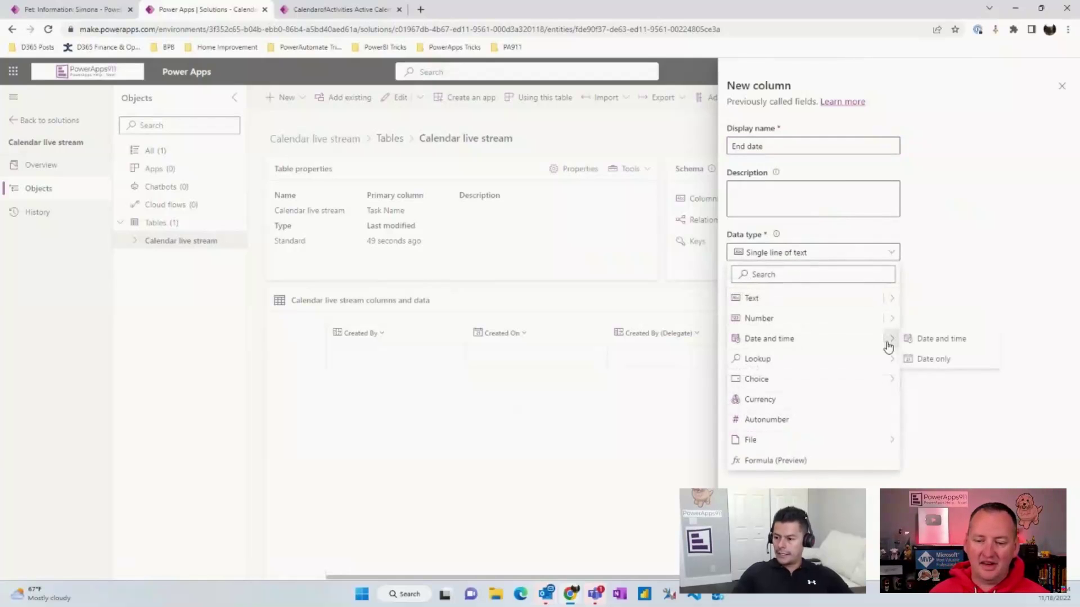
left_click(935, 339)
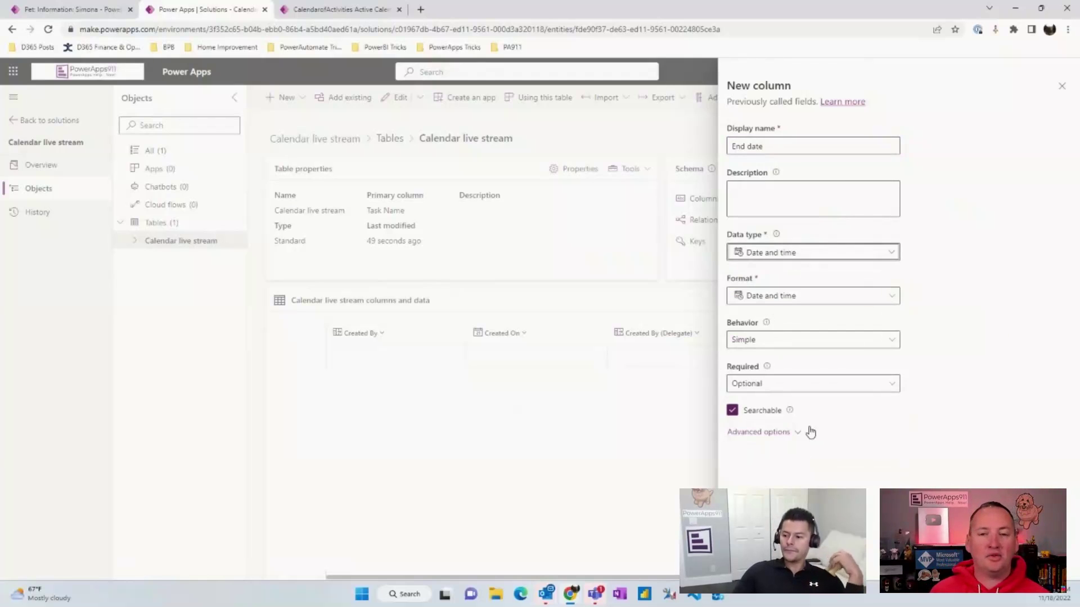
left_click(790, 433)
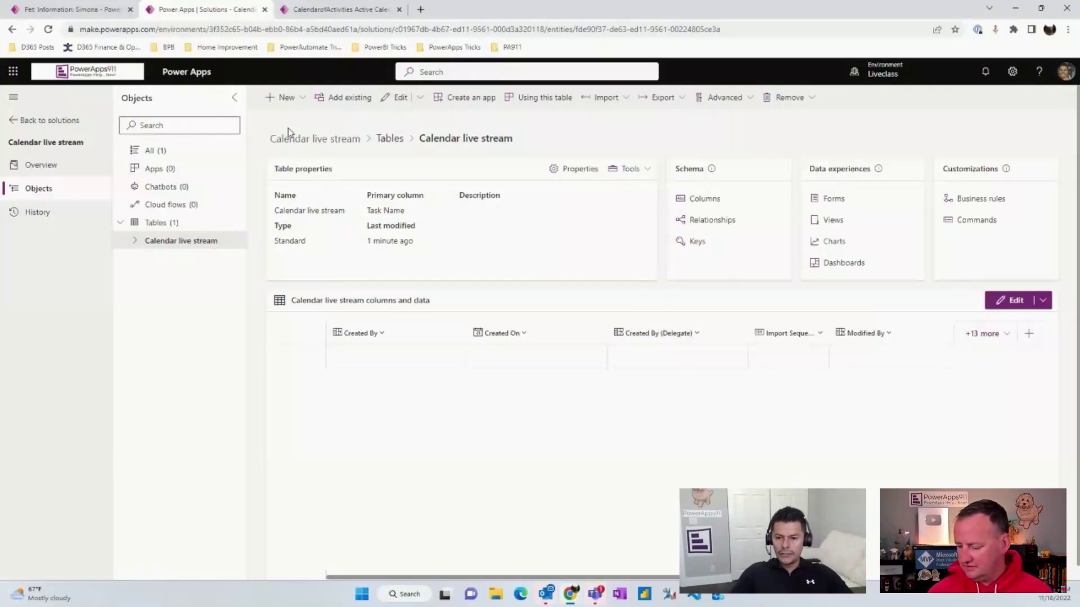
- Start a new table column with the display name "App priority" and set its data type to Choice
left_click(285, 98)
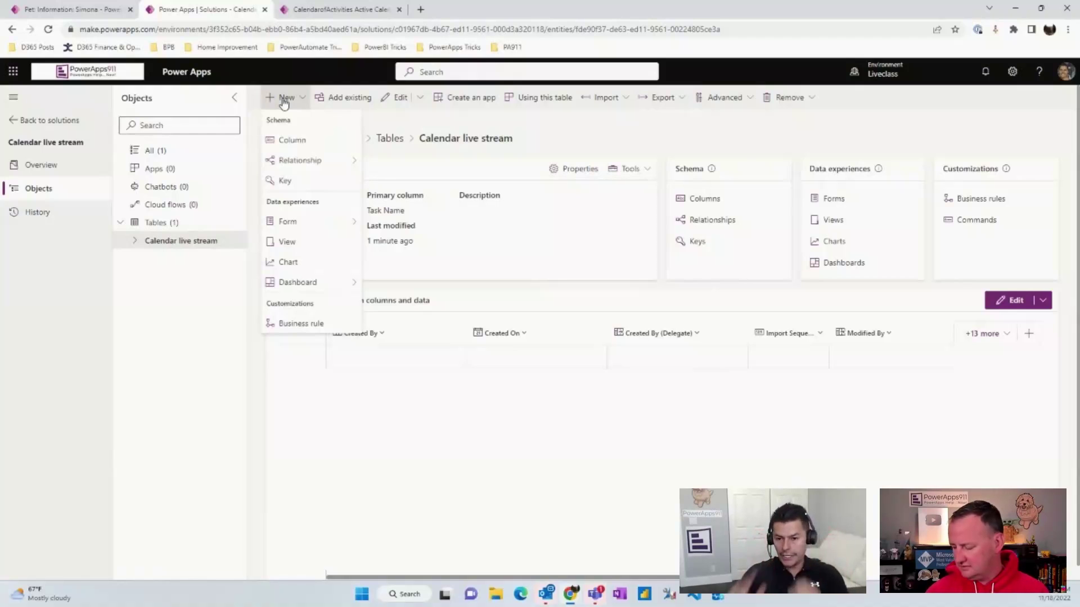
left_click(304, 140)
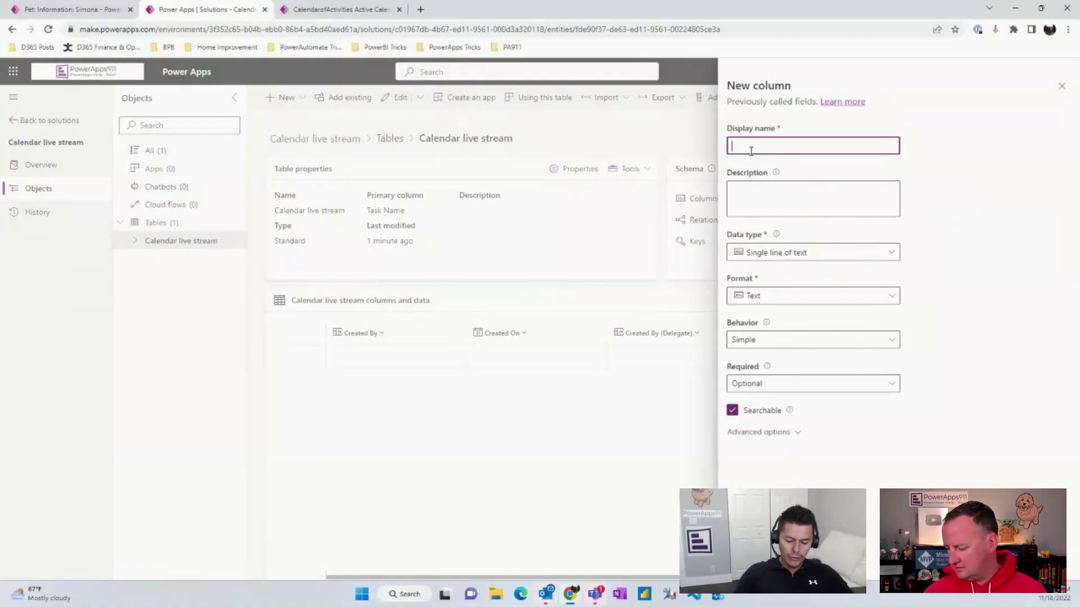
type("App priority")
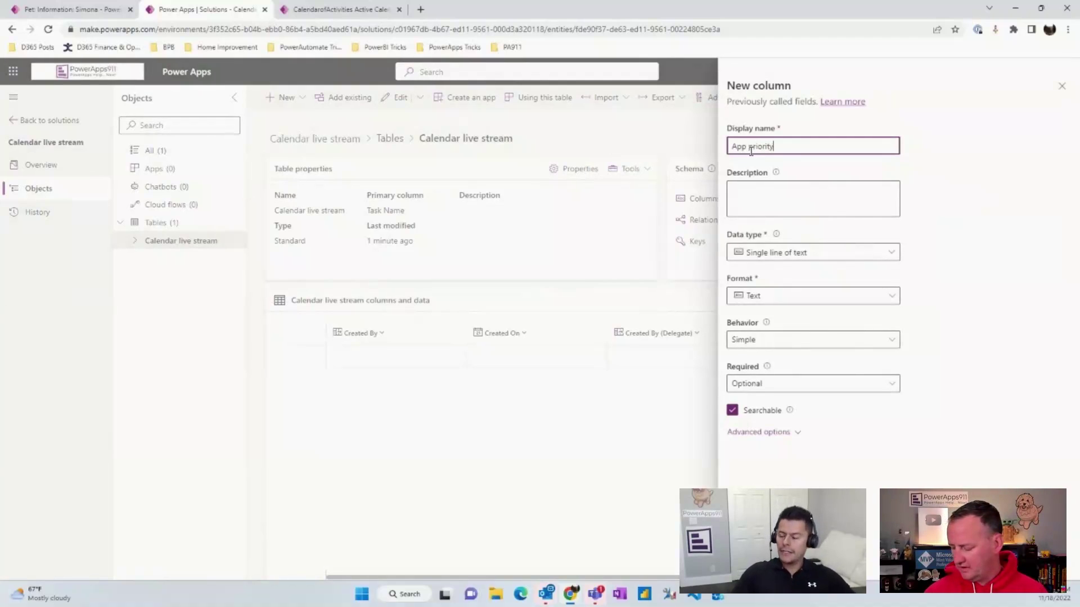
left_click(890, 254)
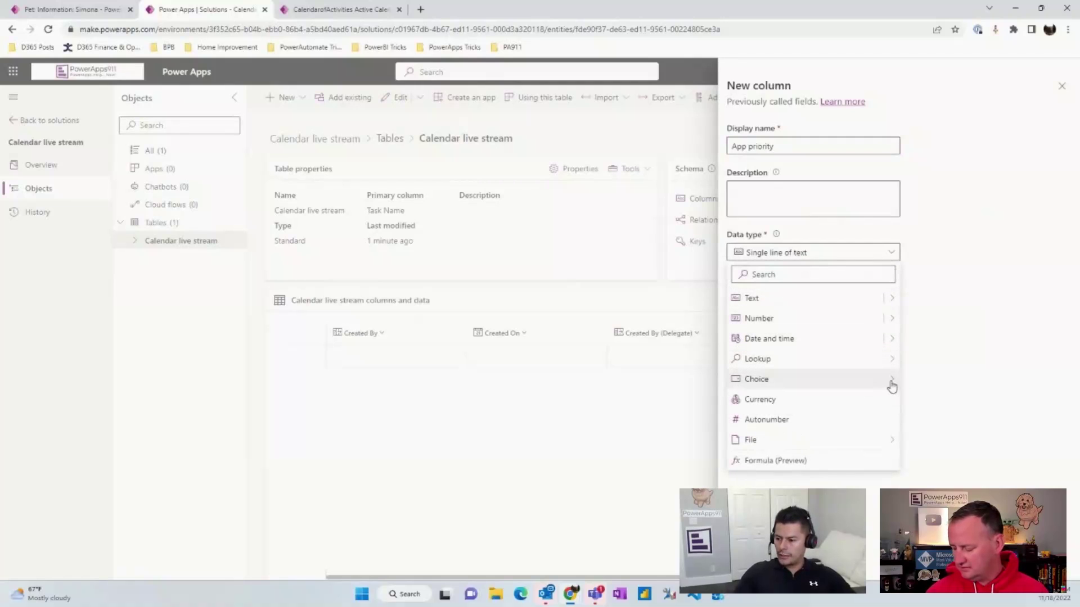
mouse_move(889, 379)
left_click(927, 382)
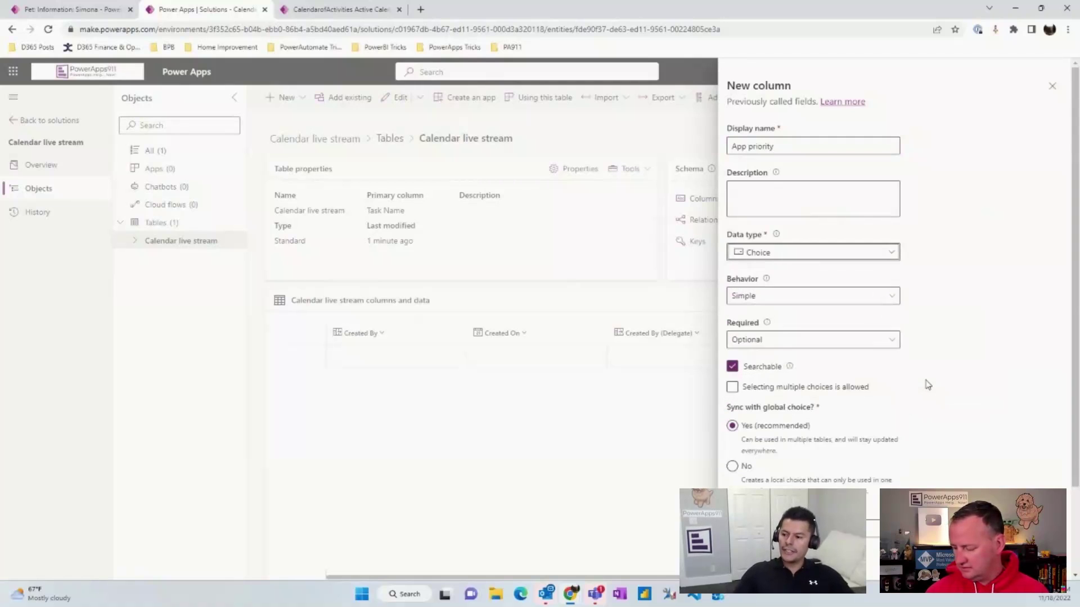
- Start a new global choice for the App priority column with the display name "CH_apppriority"
scroll(922, 386, "down", 1)
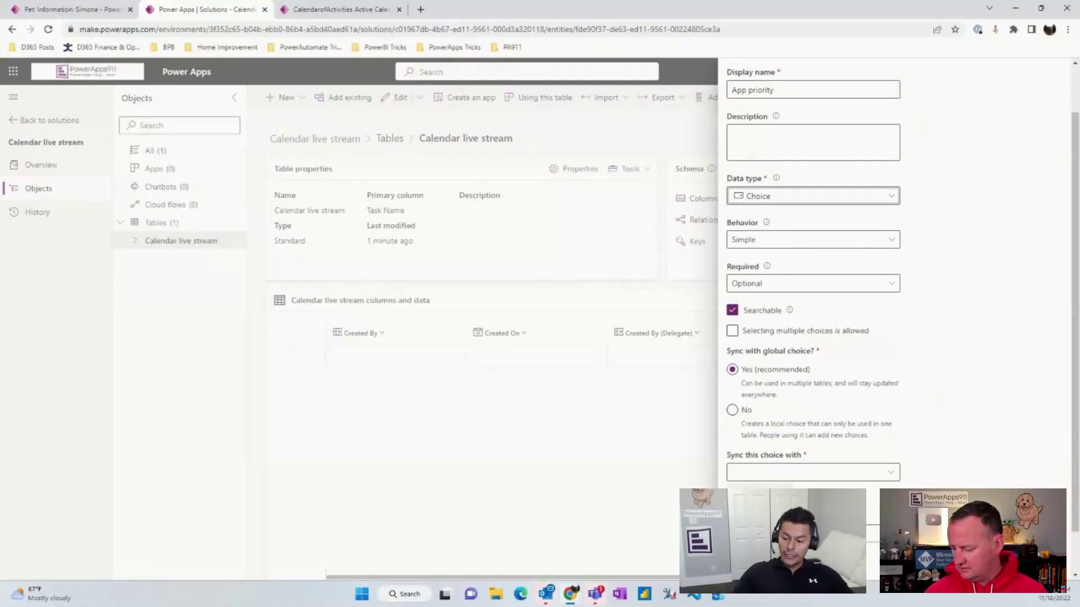
left_click(755, 496)
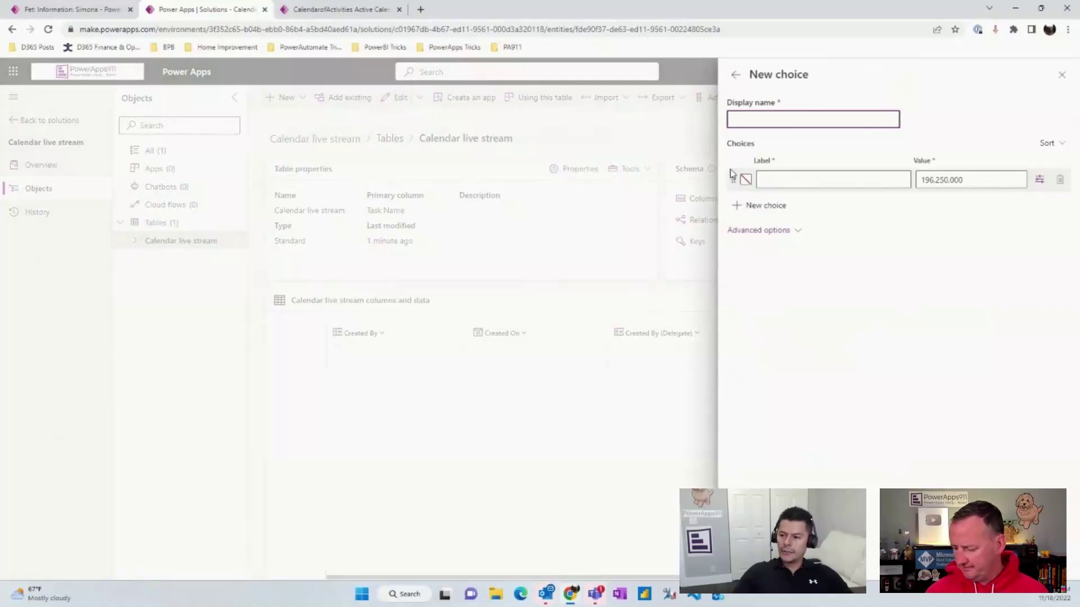
type("CH")
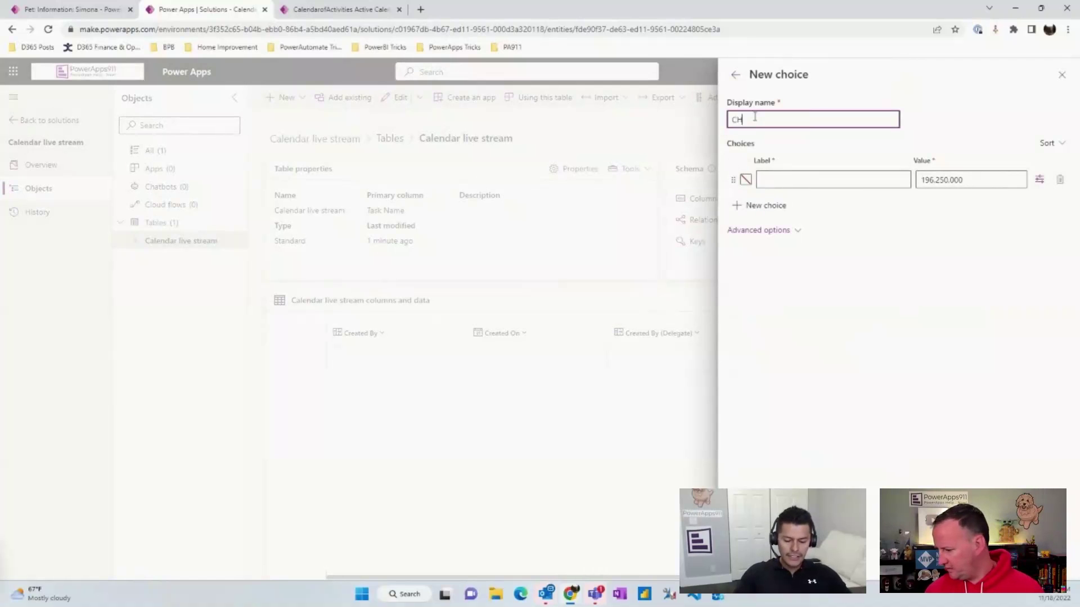
type("_app")
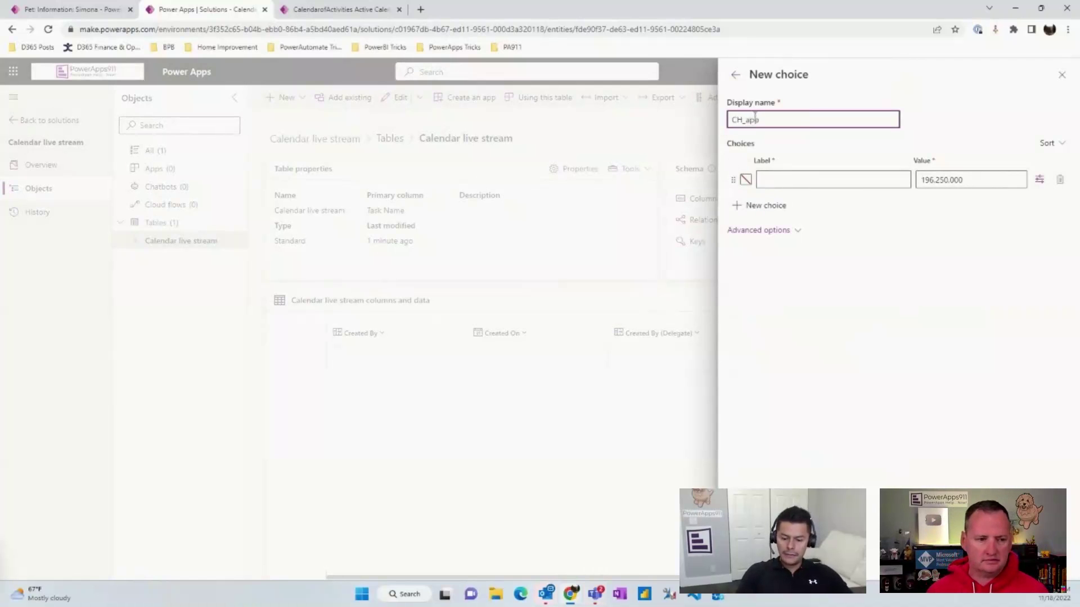
type("r")
key("BackSpace")
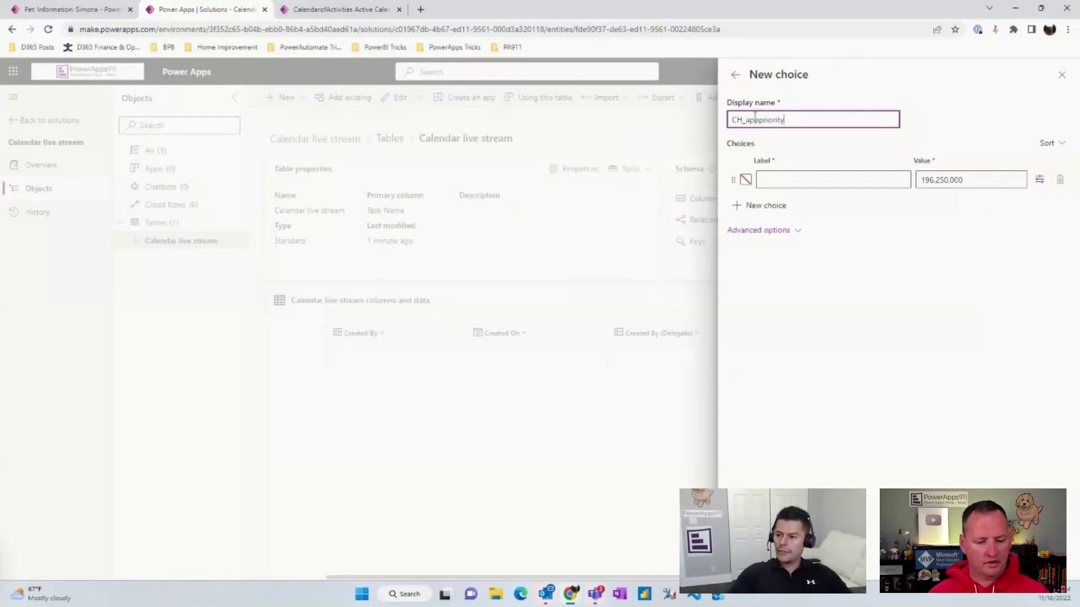
- Define three choice labels in CH_apppriority: Low, Medium and High
left_click(793, 179)
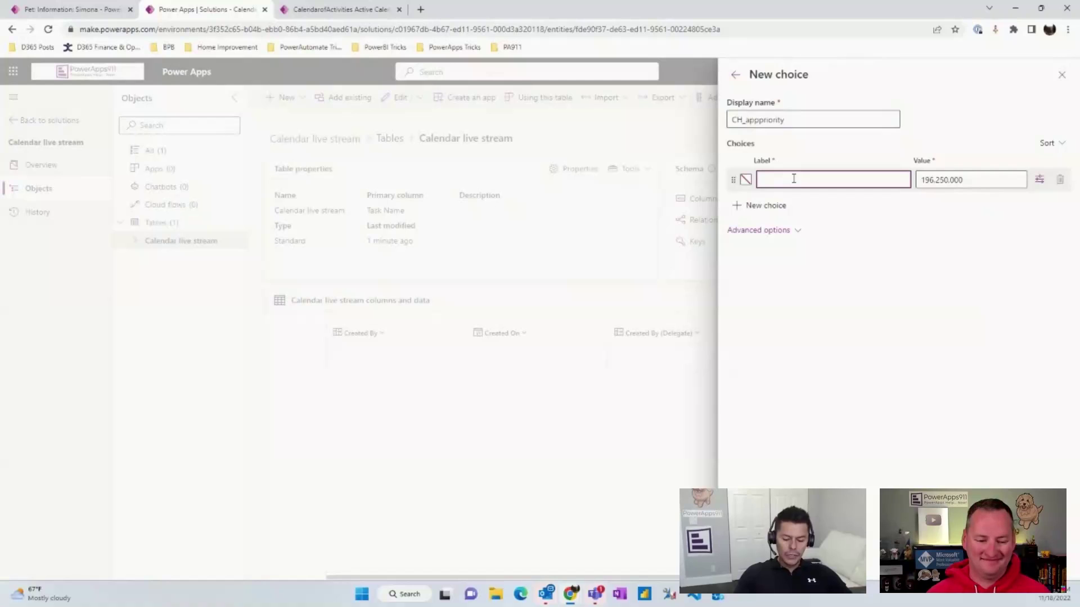
type("Low")
left_click(773, 206)
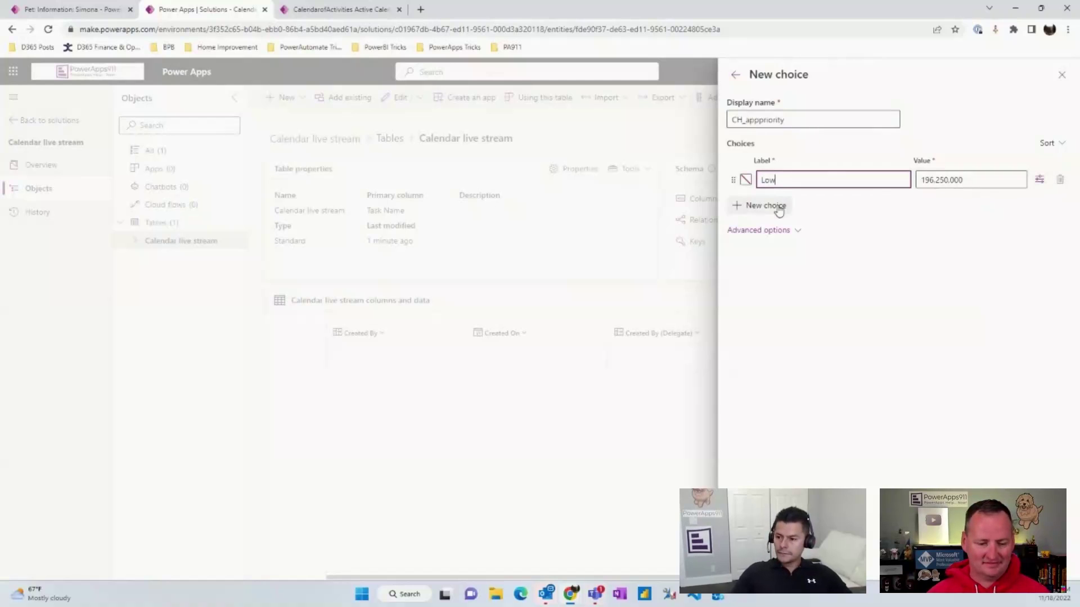
type("Med")
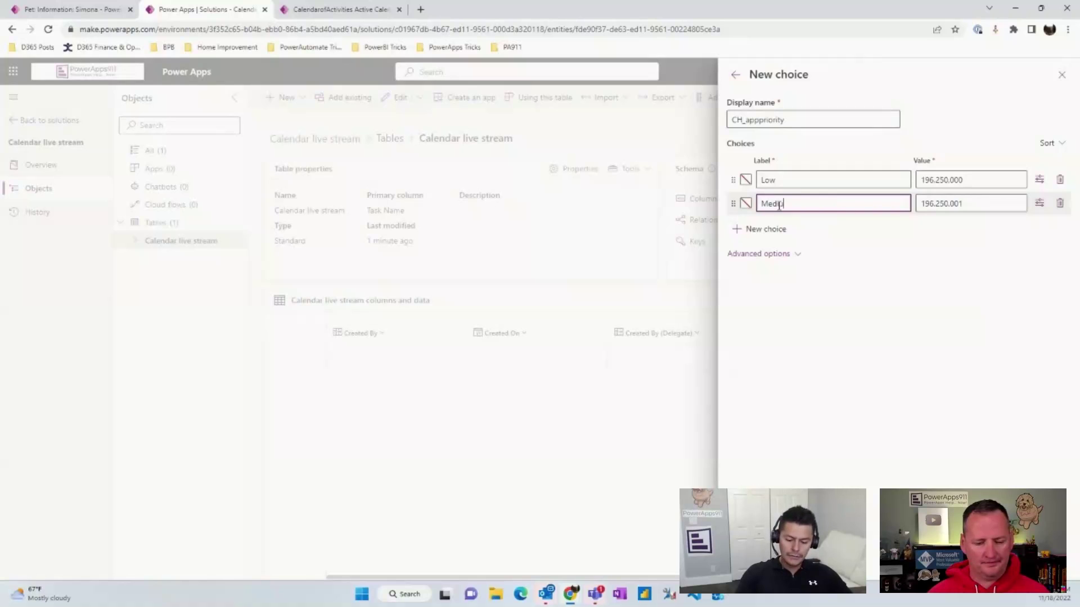
type("ium")
left_click(781, 231)
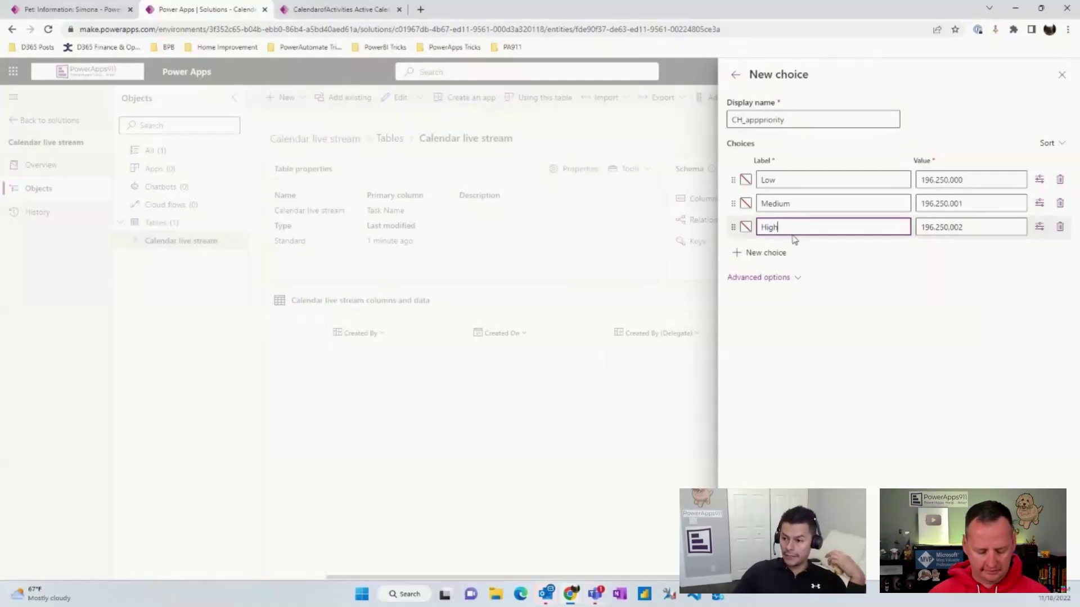
- Assign the Low choice a yellow-green color, about hex dcf70c
left_click(746, 181)
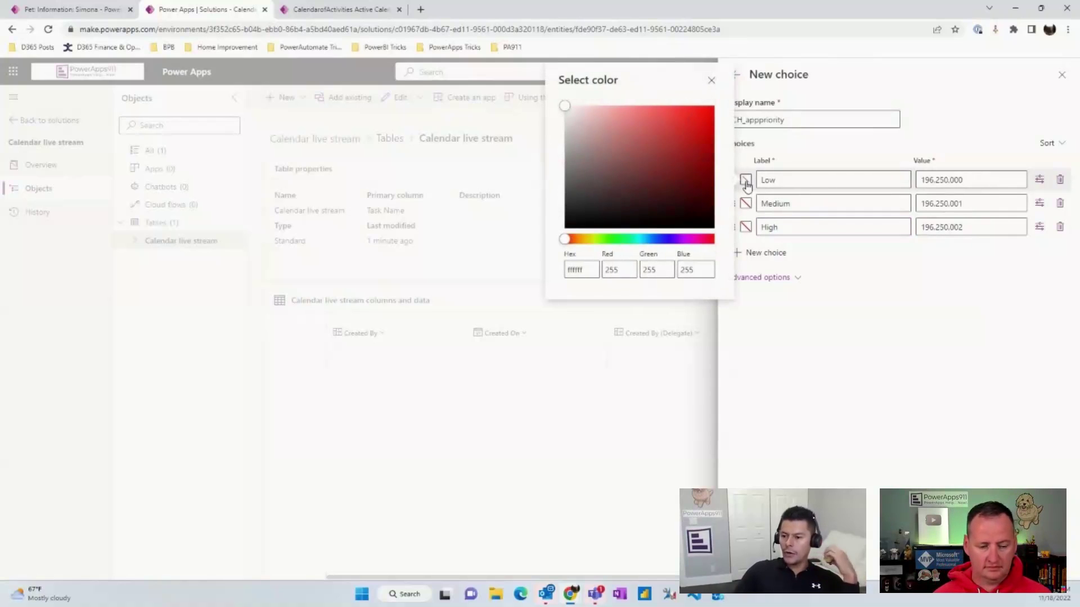
left_click(593, 241)
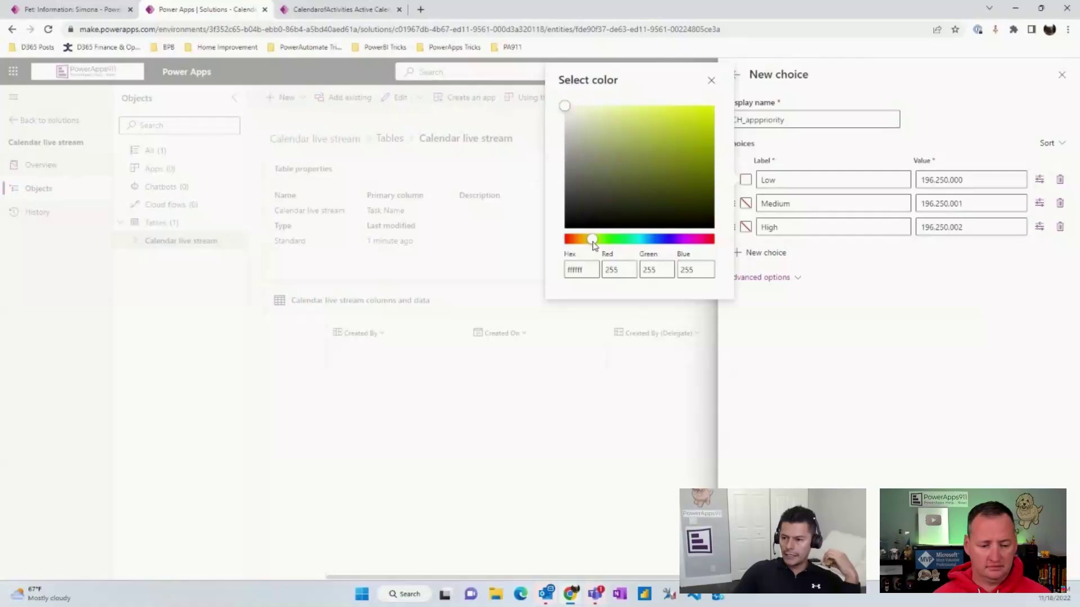
left_click(708, 112)
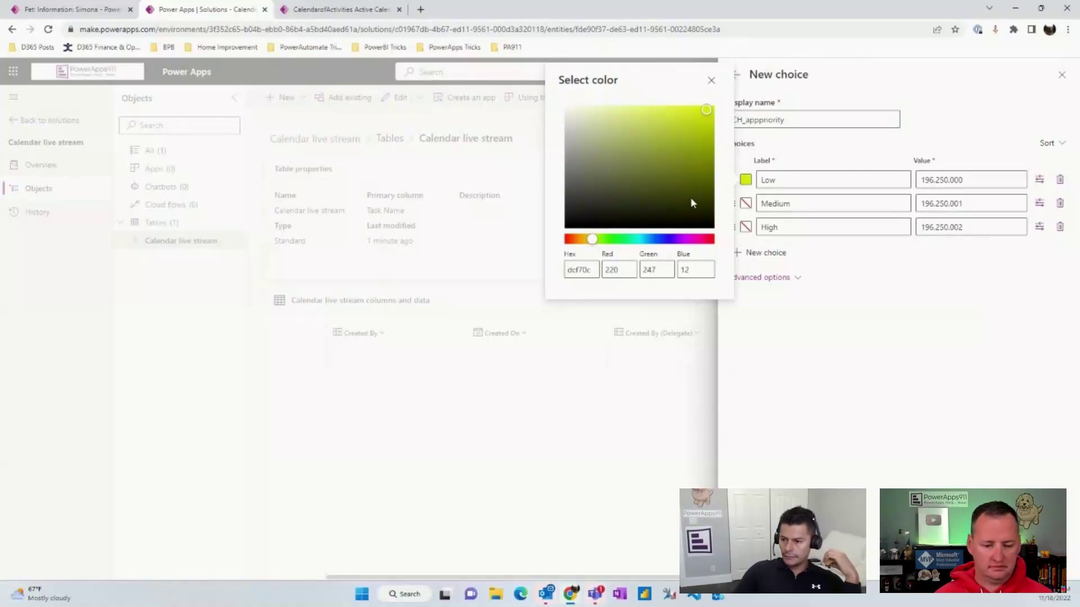
left_click(818, 274)
- Assign the Medium choice a blue color, about RGB 20, 65, 247
left_click(747, 204)
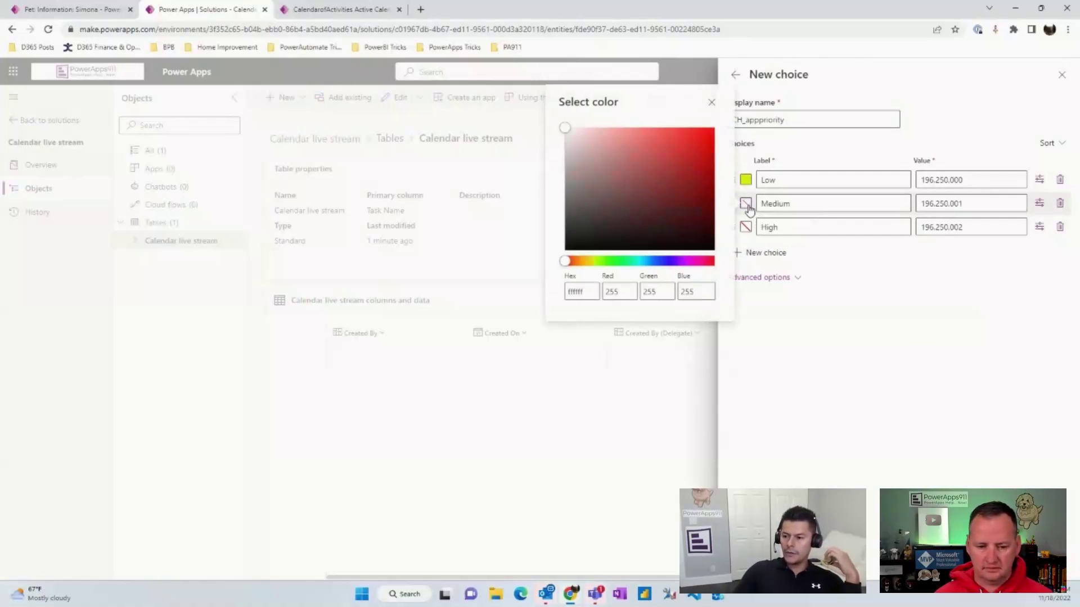
left_click(660, 261)
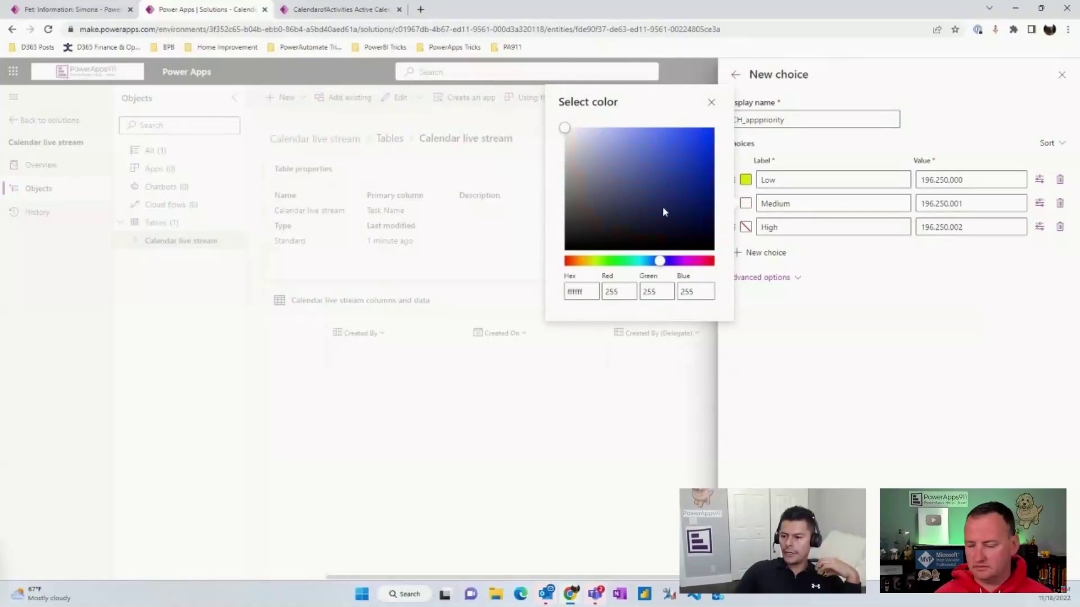
left_click(702, 132)
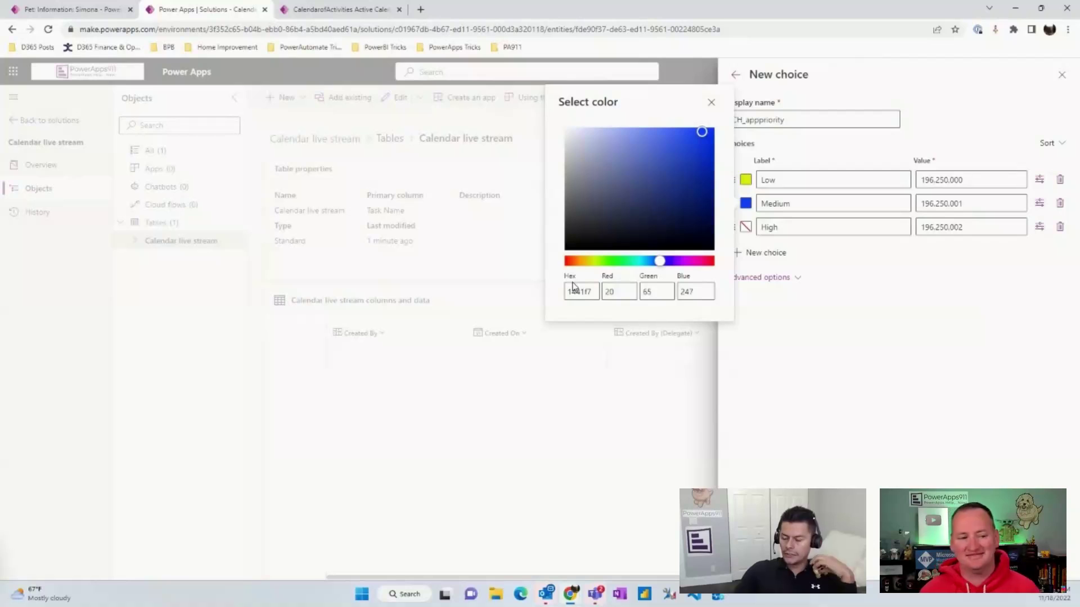
left_click(864, 357)
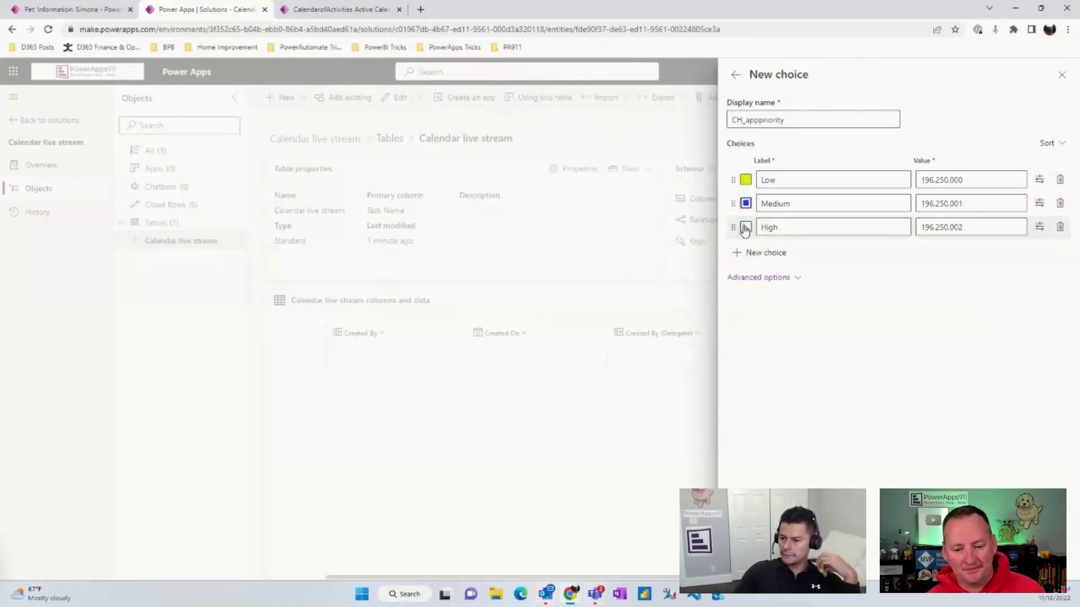
- Assign the High choice a red color, about hex f00530, and save the CH_apppriority global choice
left_click(743, 228)
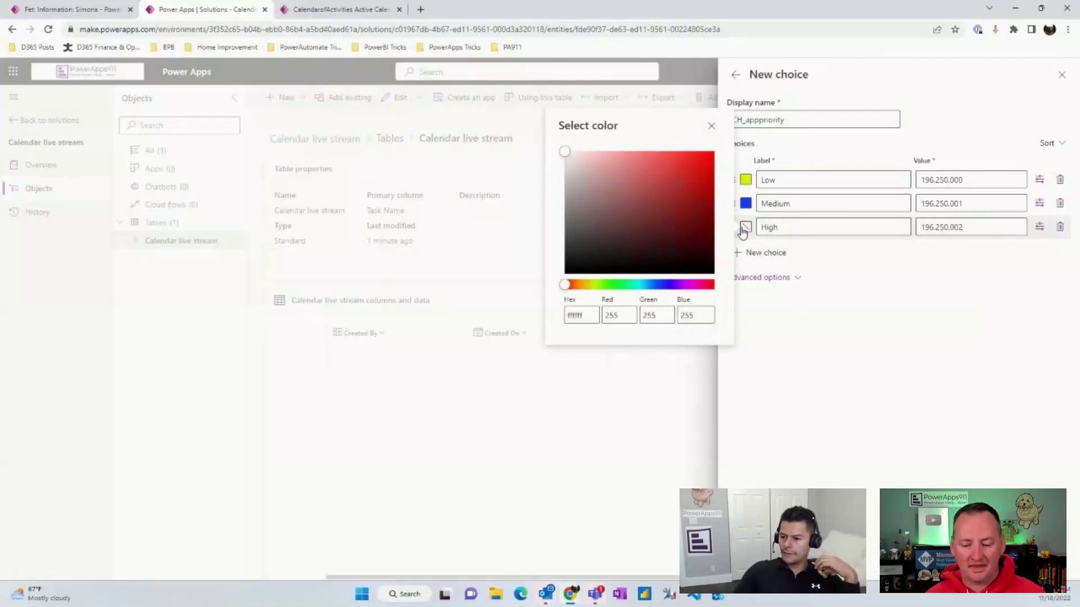
left_click(711, 285)
left_click(713, 163)
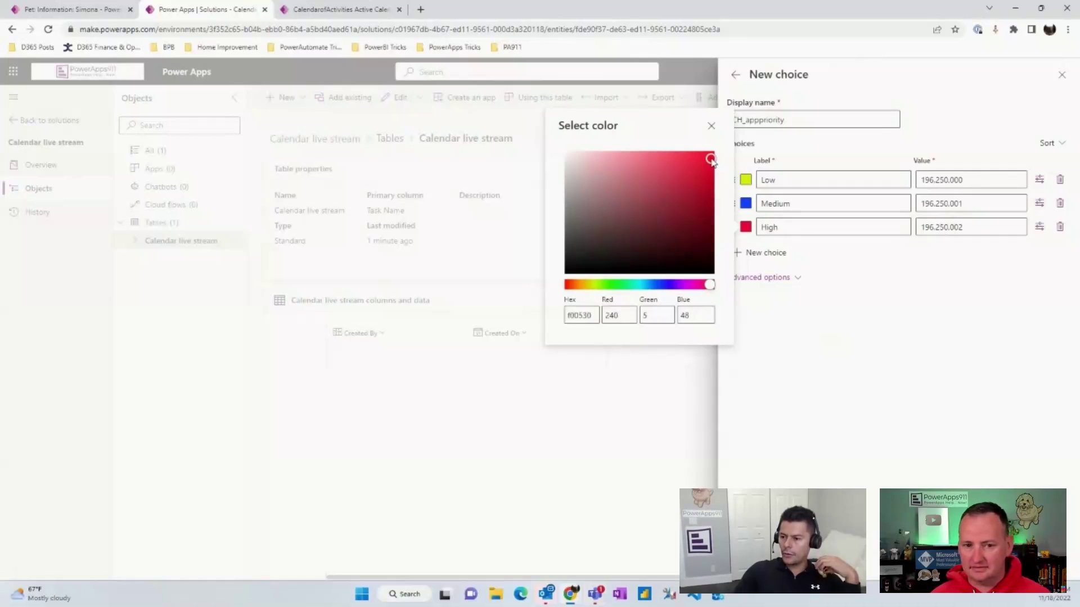
left_click(822, 338)
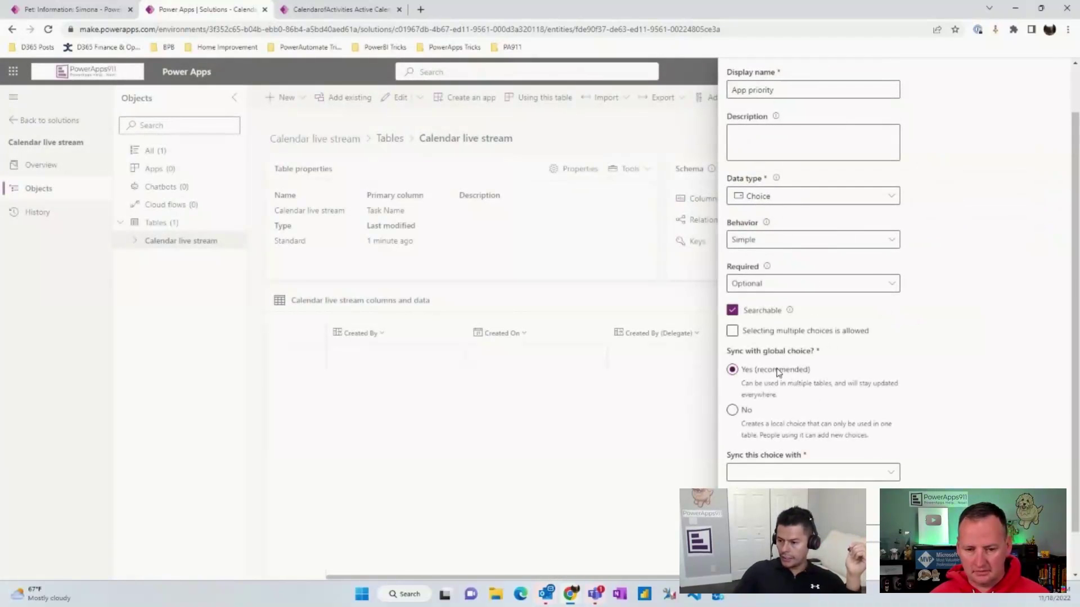
- Sync the App priority column with the global choice CH_apppriority and save the column
left_click(900, 474)
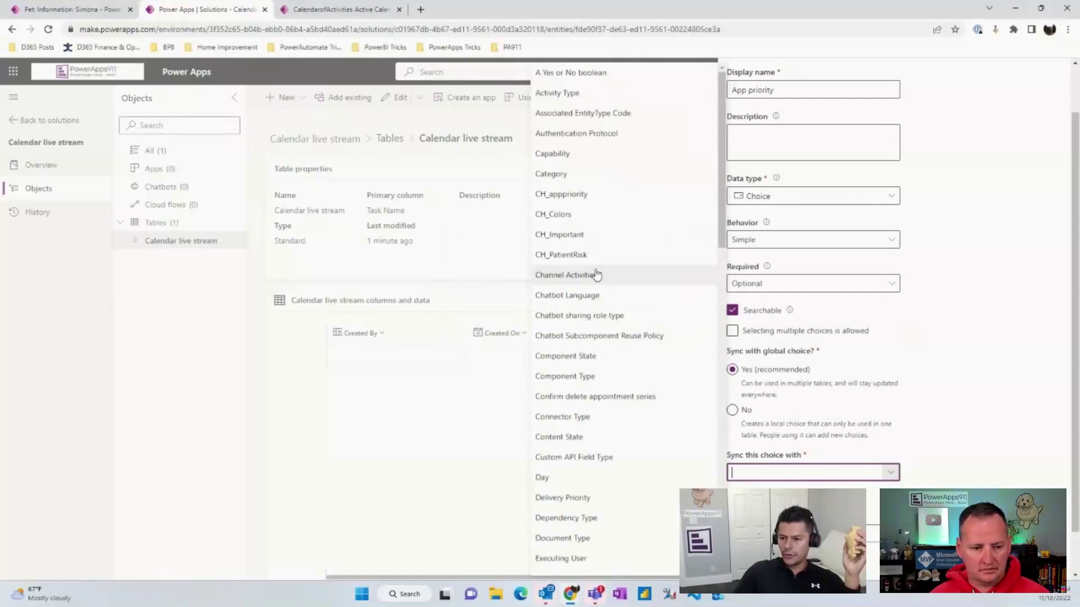
mouse_move(571, 201)
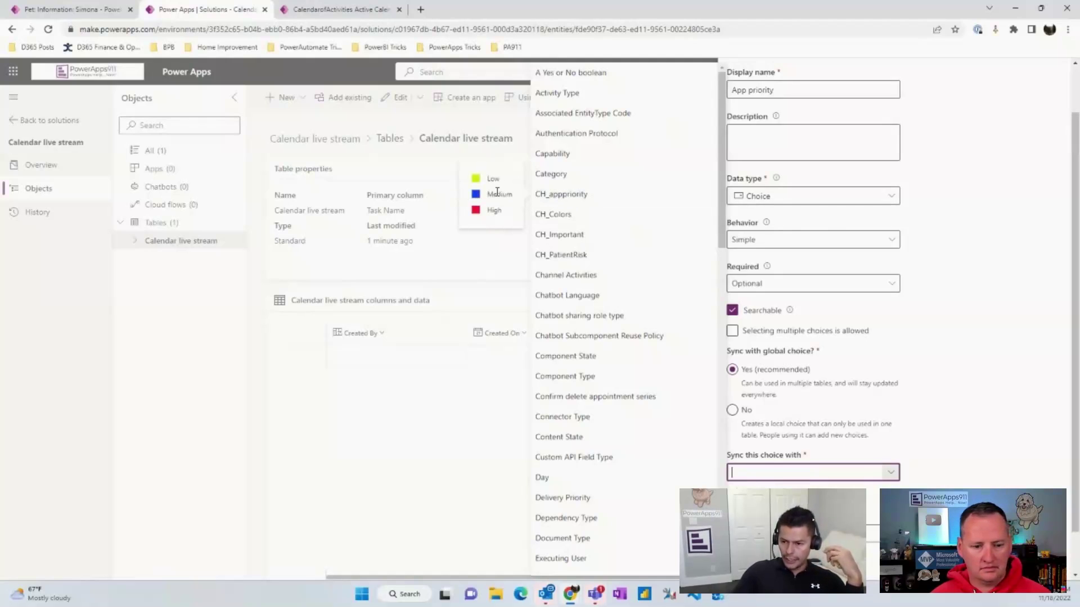
left_click(566, 200)
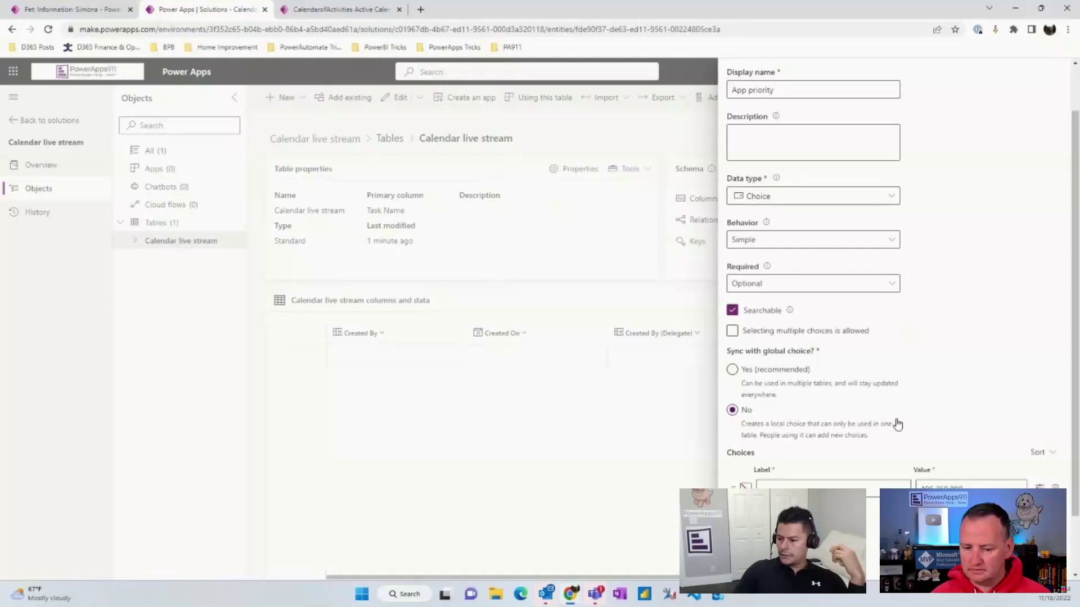
left_click(732, 371)
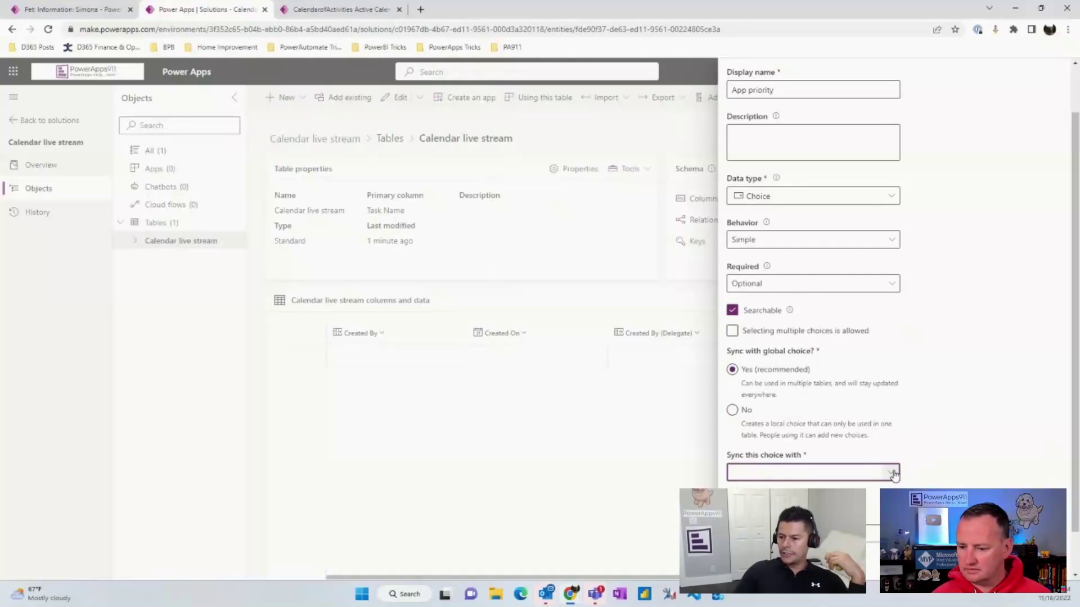
scroll(894, 474, "down", 1)
left_click(890, 425)
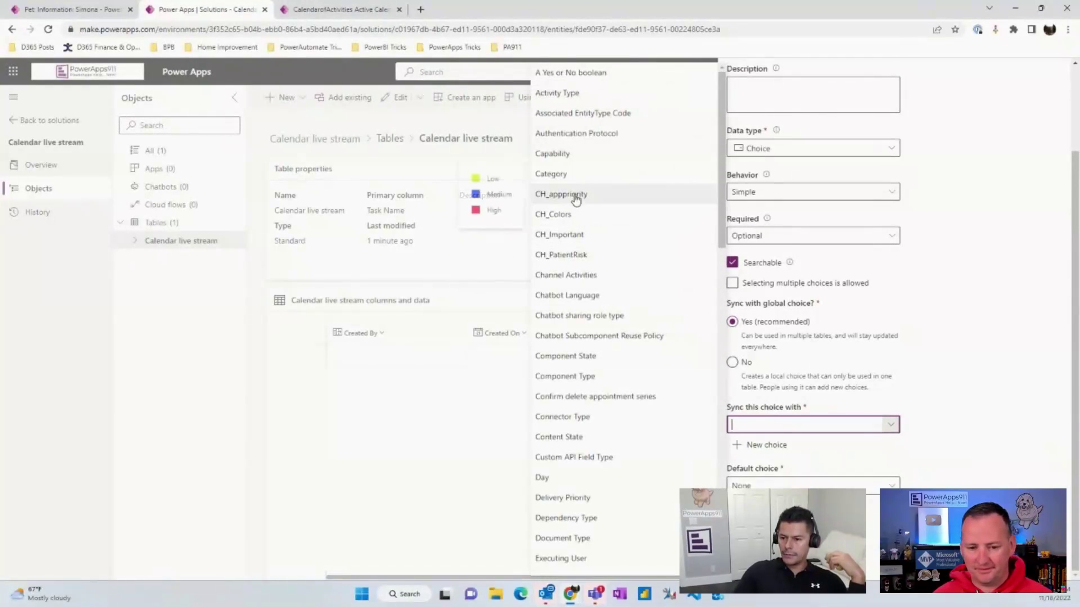
left_click(596, 194)
left_click(1023, 475)
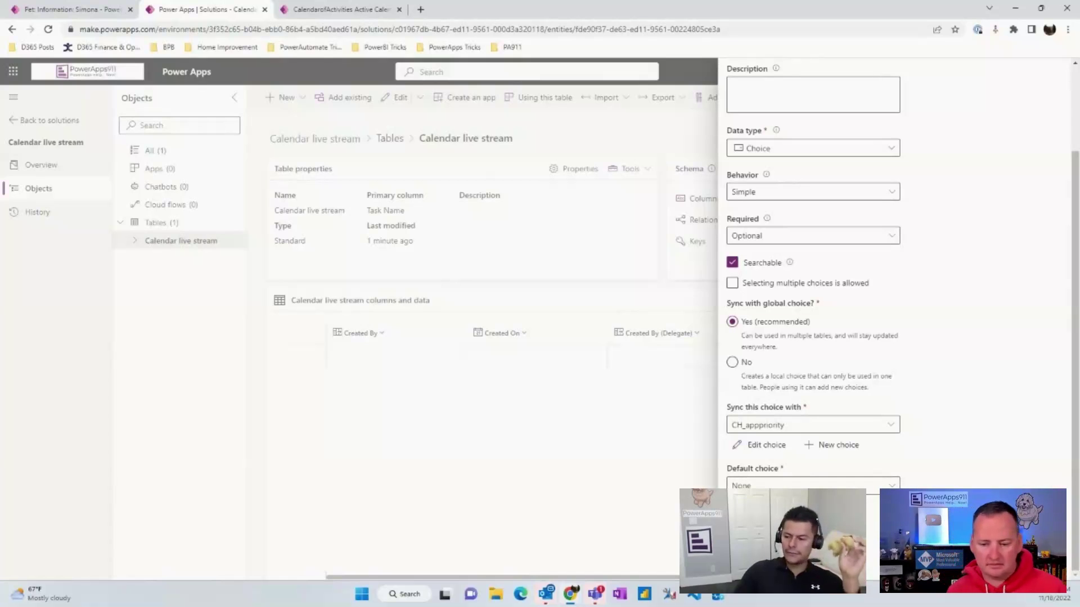
left_click(742, 565)
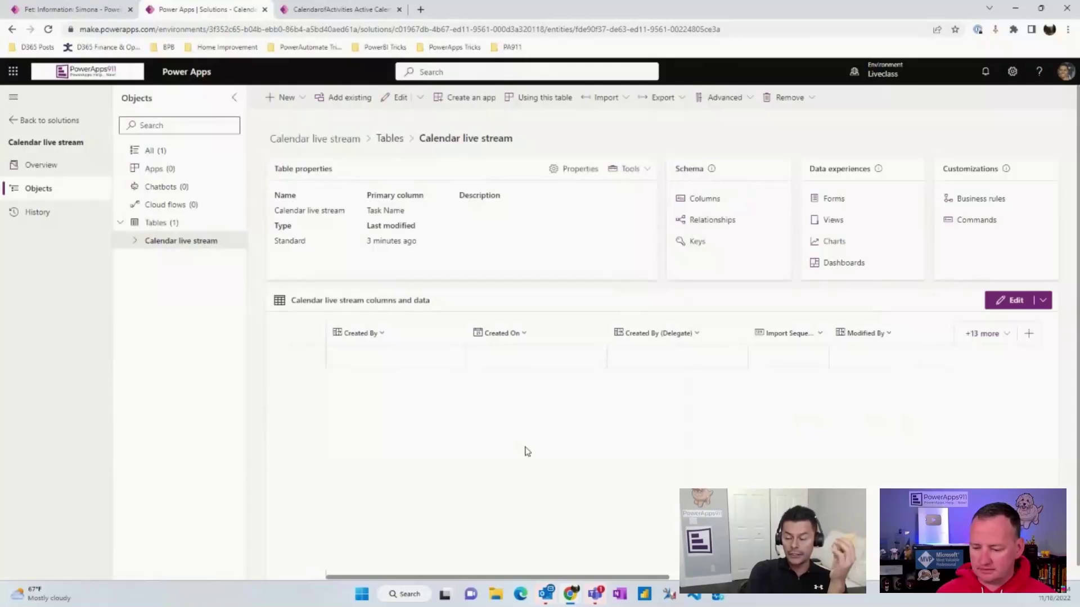
- Open the Calendar live stream table's Main Information form and move the Owner field into the form header
left_click(834, 200)
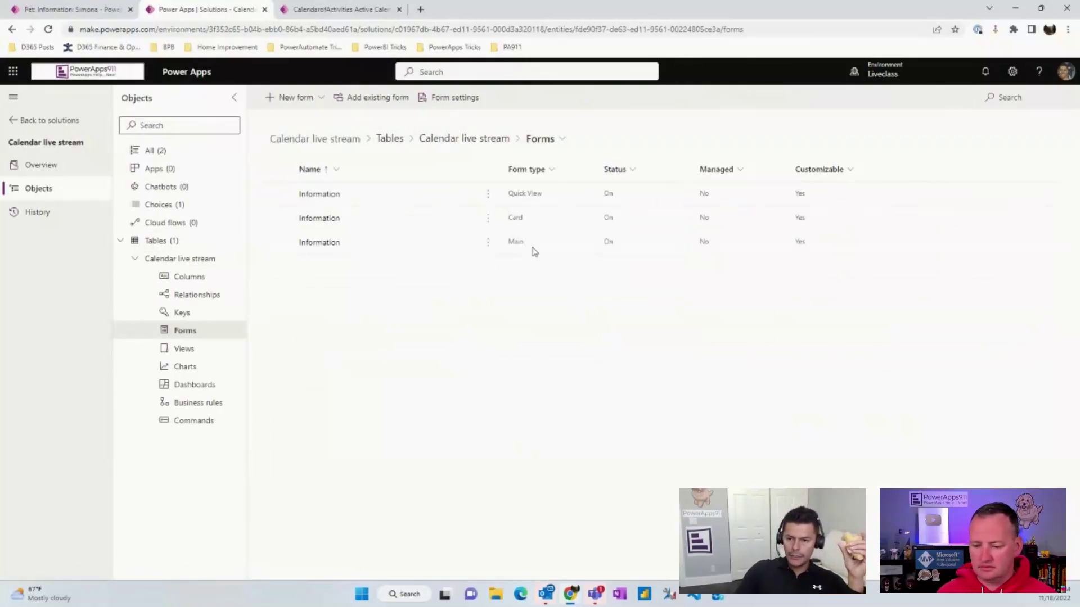
left_click(330, 242)
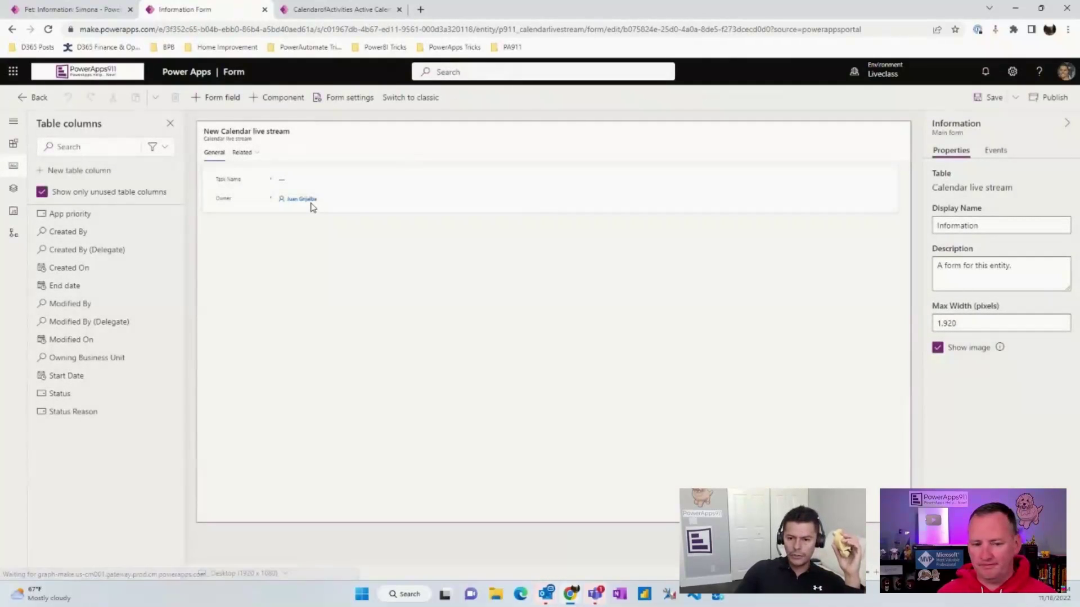
left_click(304, 203)
left_click_drag(300, 206, 778, 144)
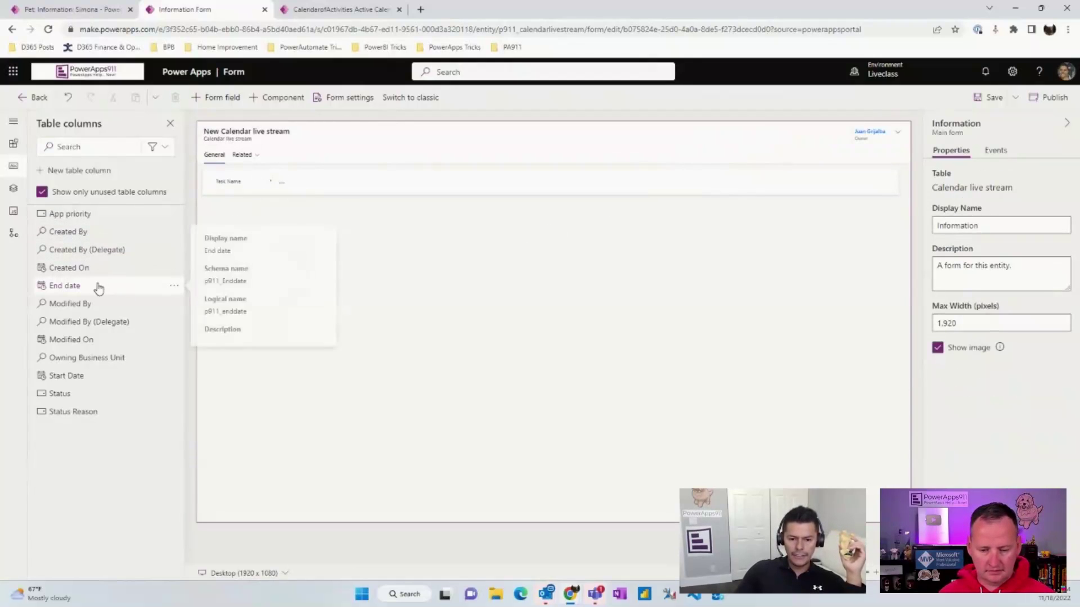
- Add the Start Date, End date and App priority fields below Task Name, then publish and leave the form
left_click_drag(67, 375, 309, 189)
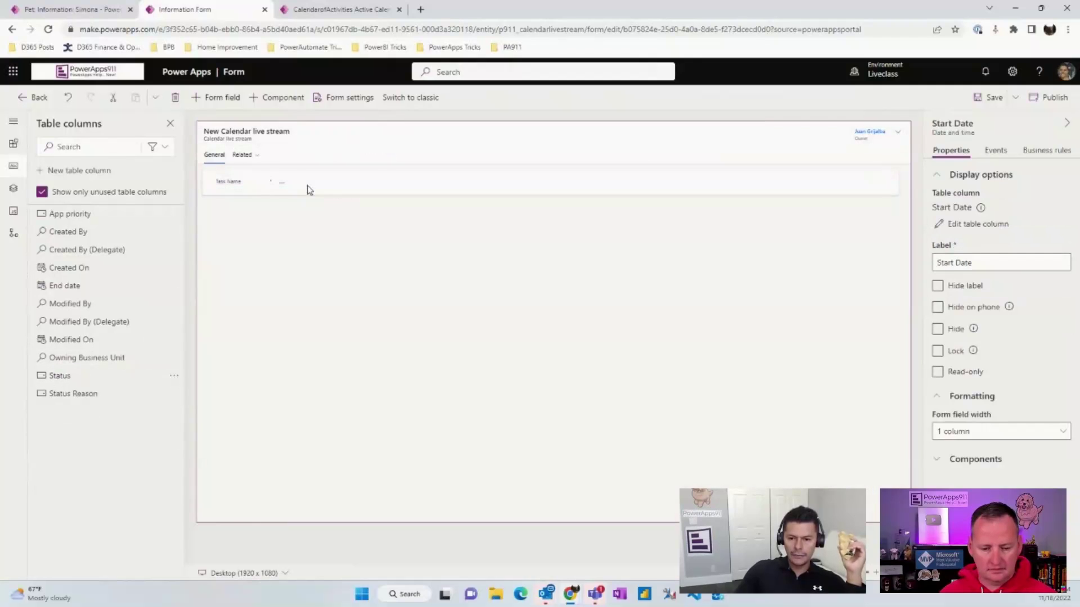
left_click_drag(92, 284, 263, 216)
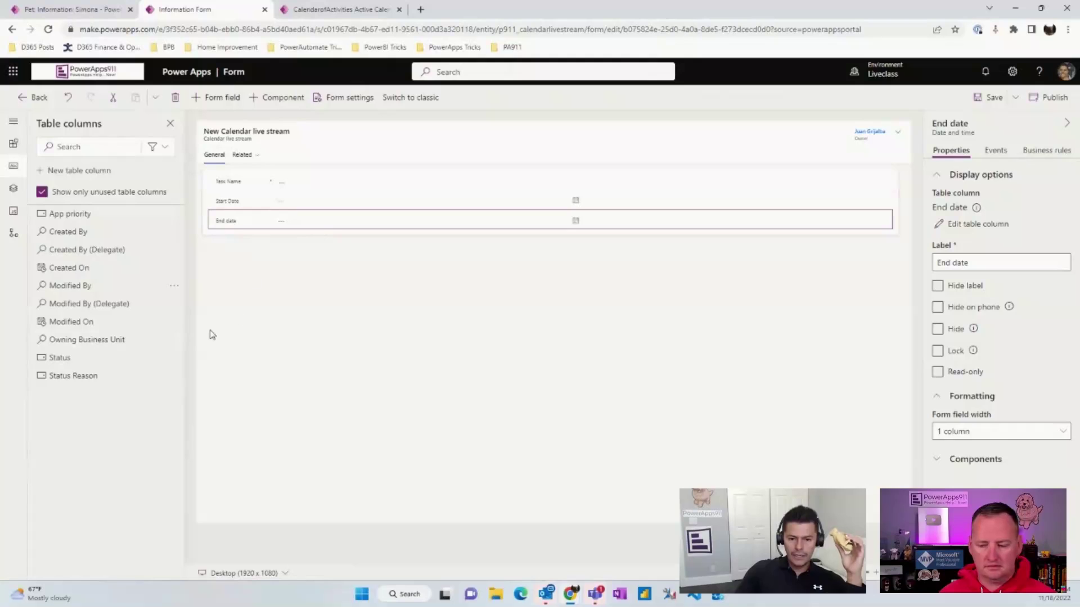
left_click_drag(70, 214, 214, 225)
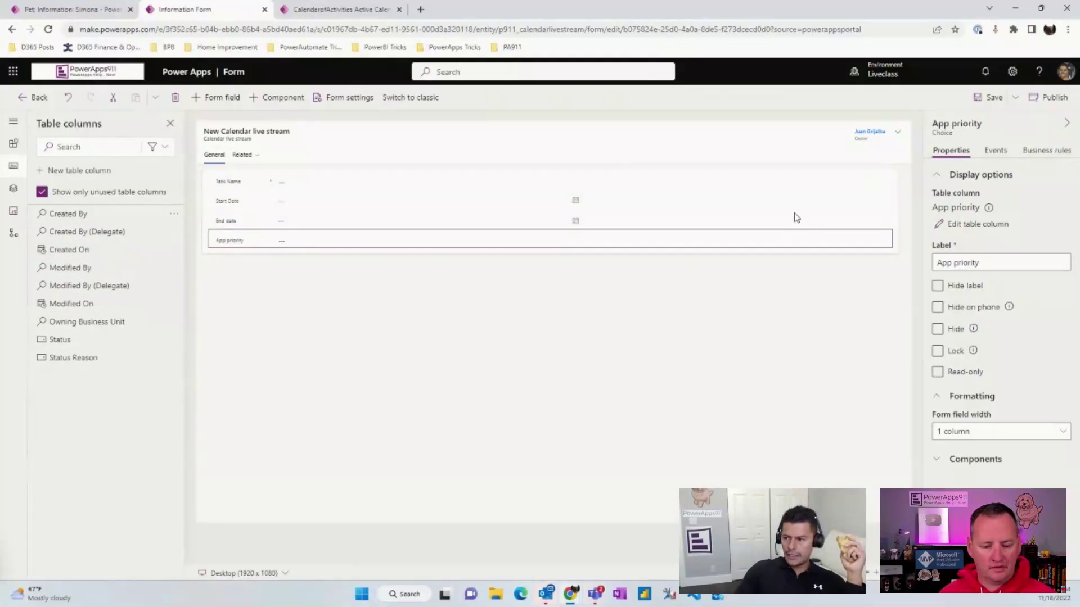
left_click(1050, 98)
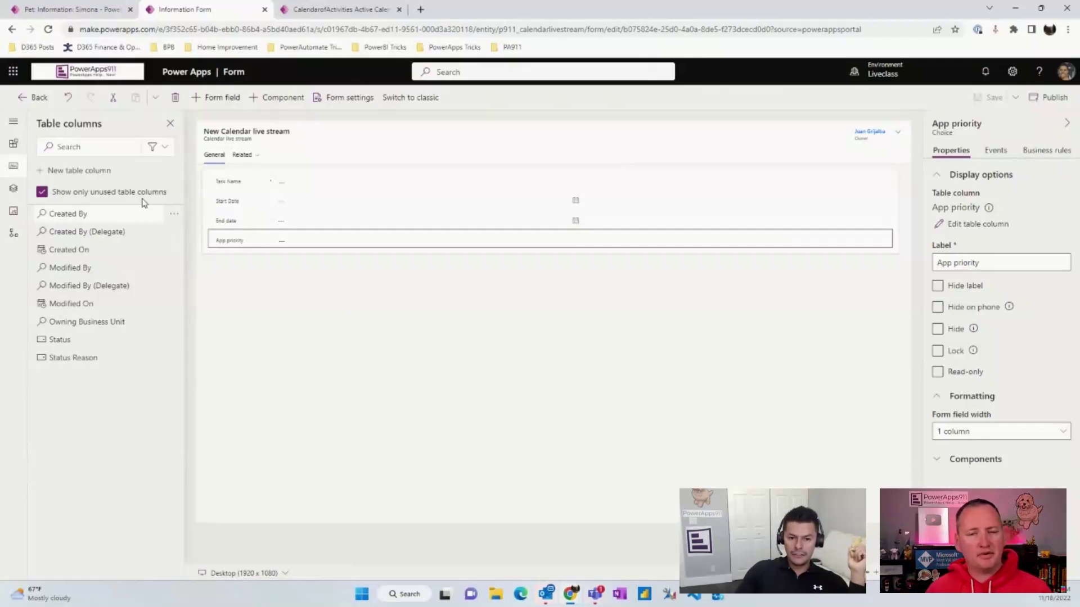
left_click(25, 99)
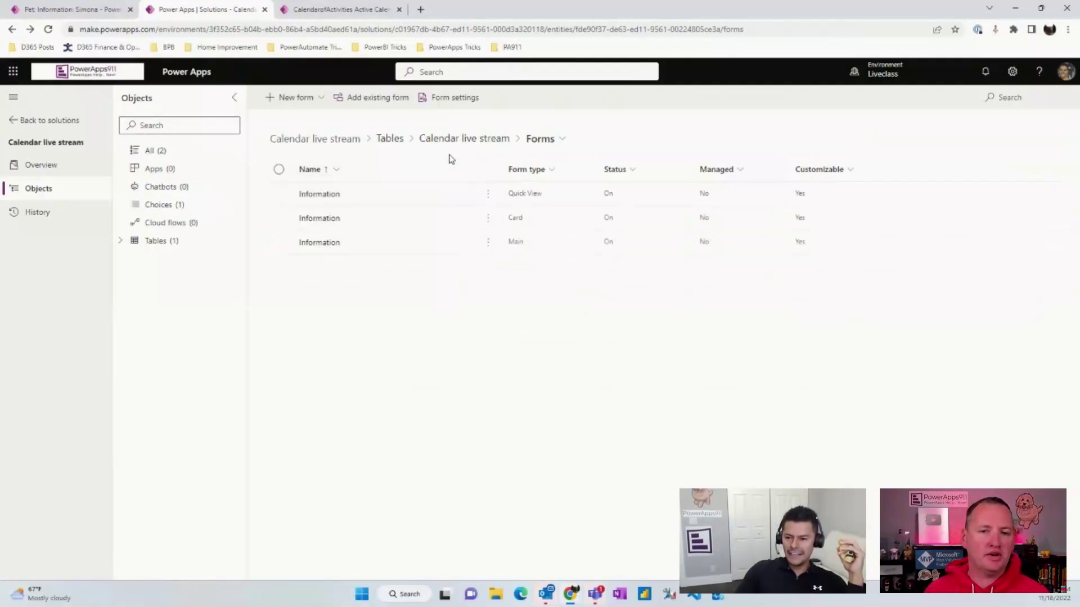
- Open the table's Active Calendar live streams view for editing and remove its Created On column
left_click(448, 140)
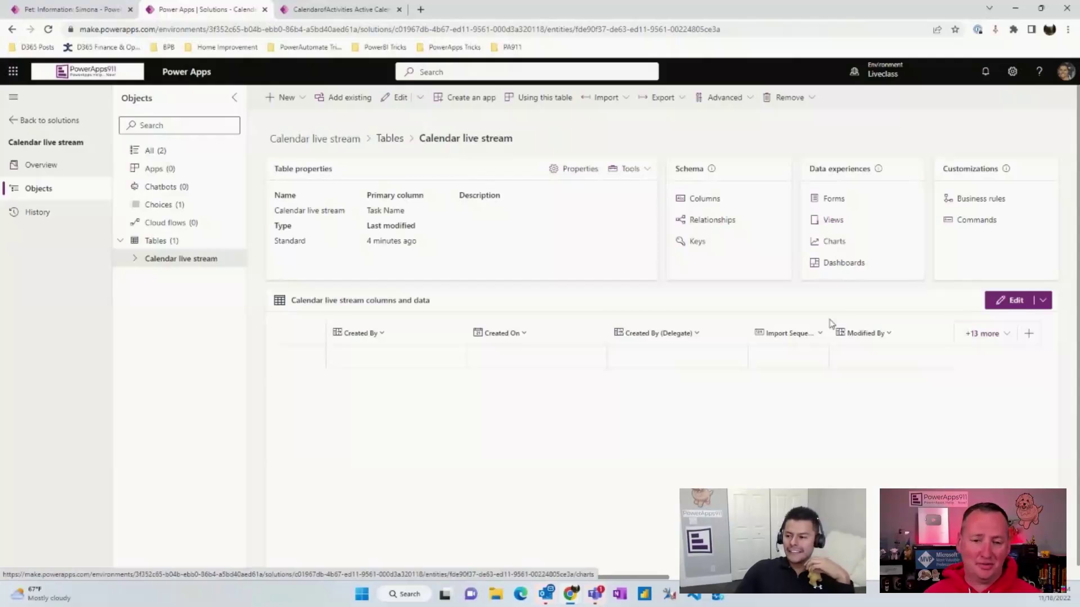
left_click(833, 223)
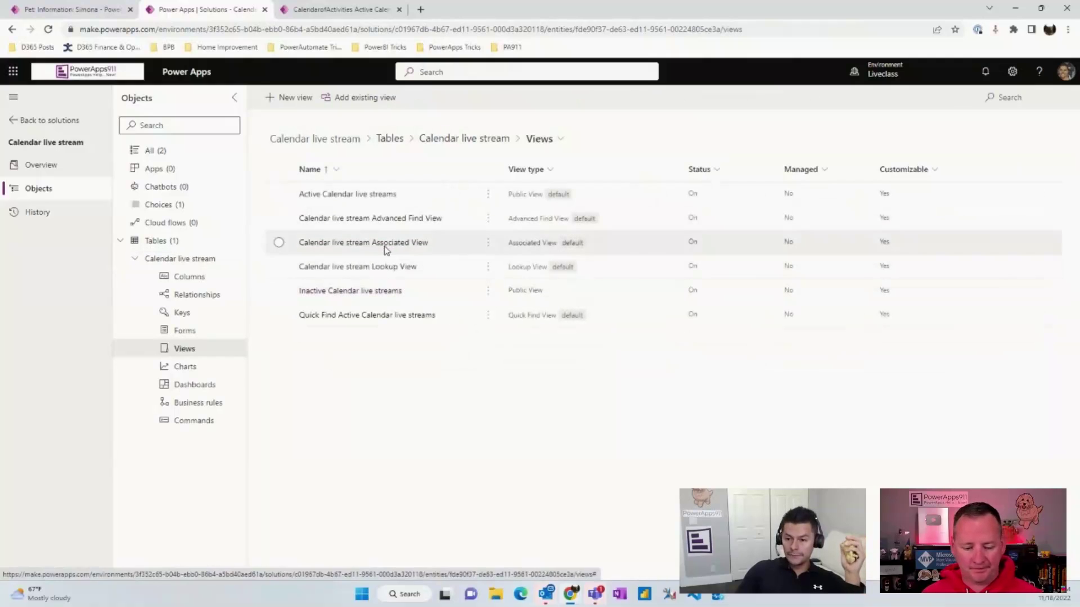
left_click(358, 197)
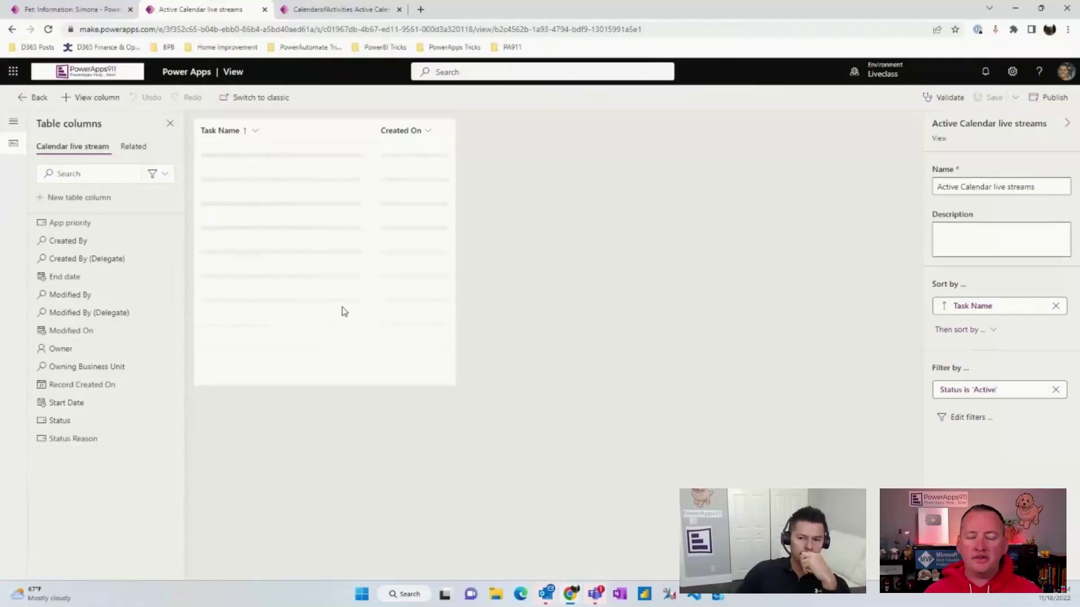
left_click(401, 133)
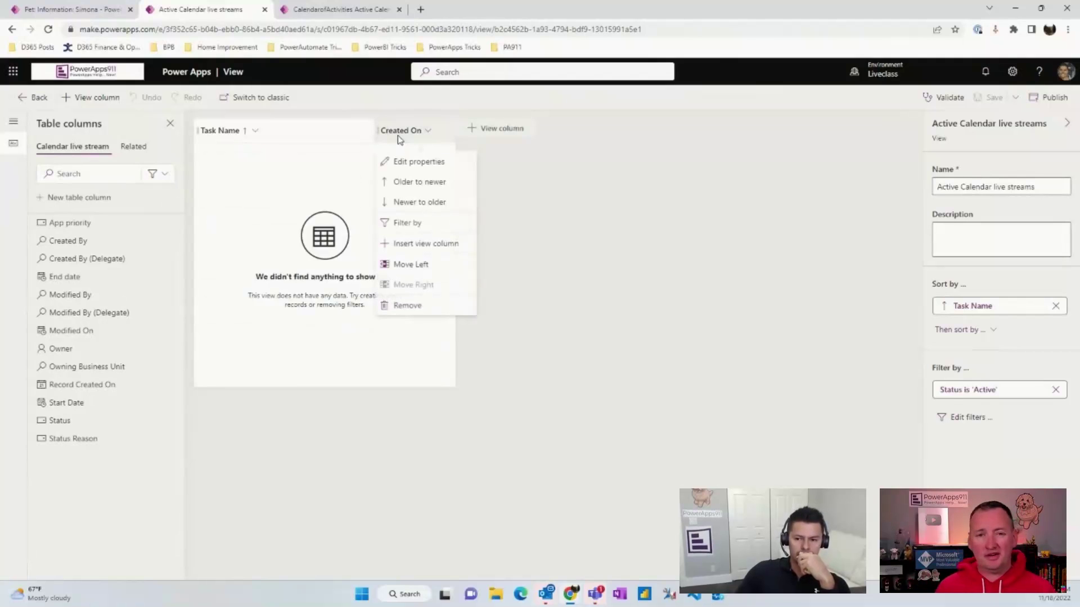
left_click(407, 305)
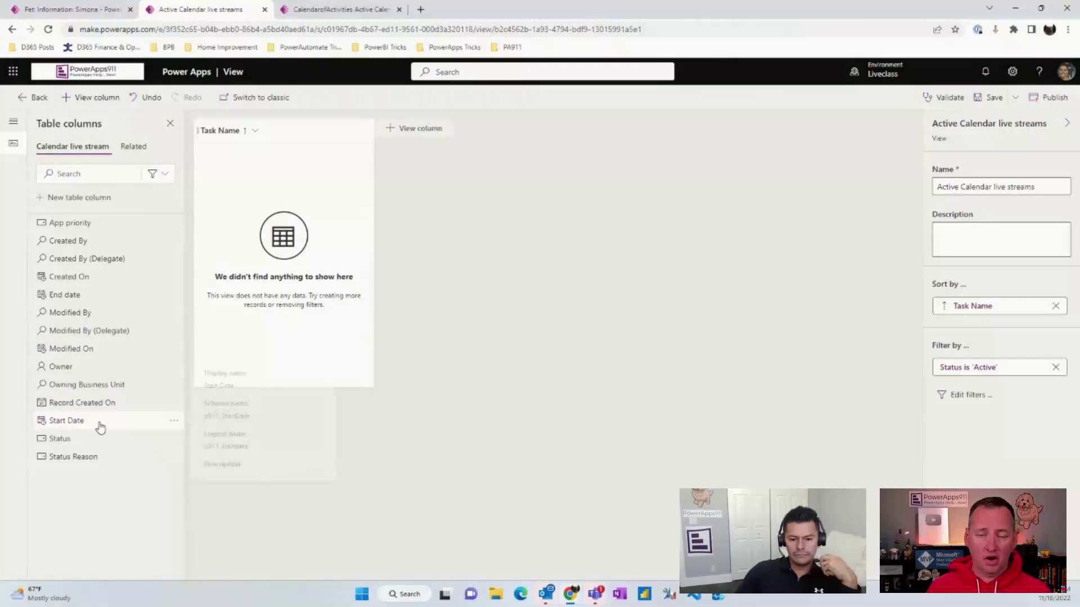
- Add the Start Date, End date and App priority columns after Task Name, then publish and leave the view
left_click_drag(99, 422, 369, 135)
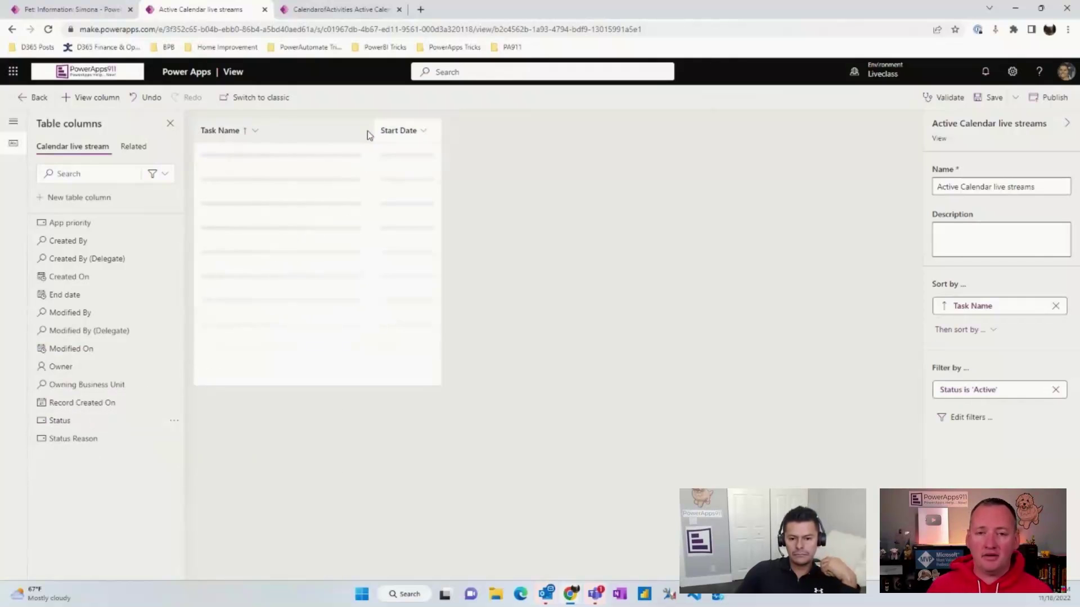
left_click_drag(66, 296, 444, 138)
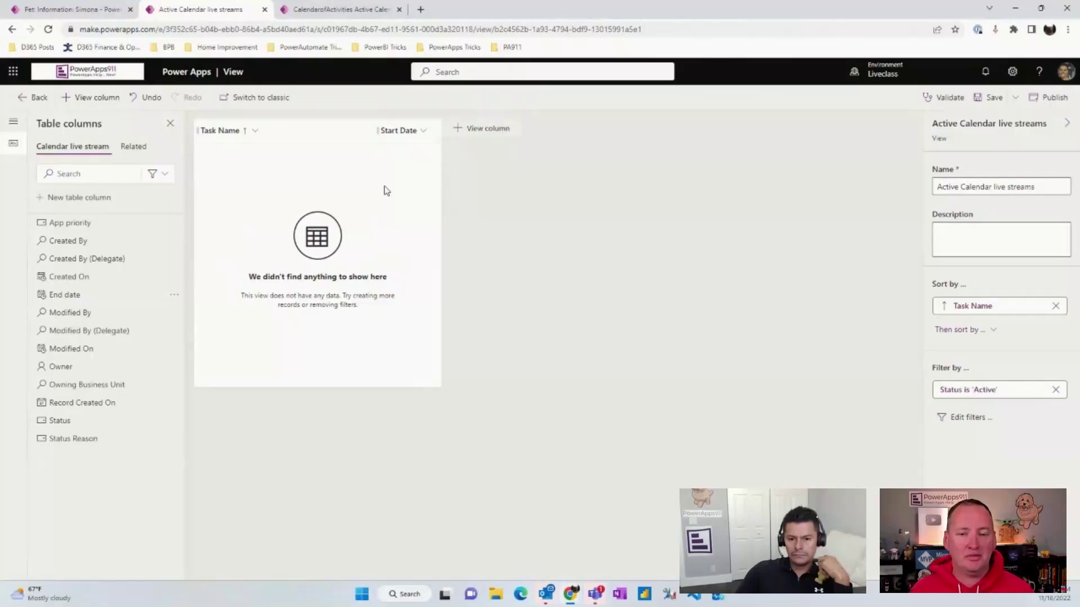
left_click(84, 302)
left_click(83, 301)
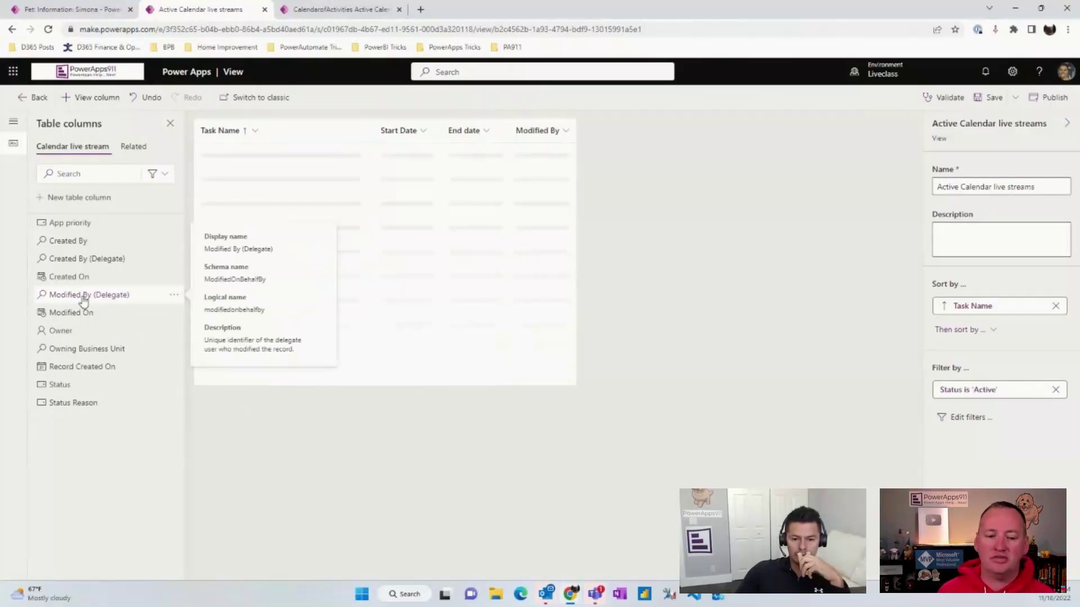
left_click(548, 131)
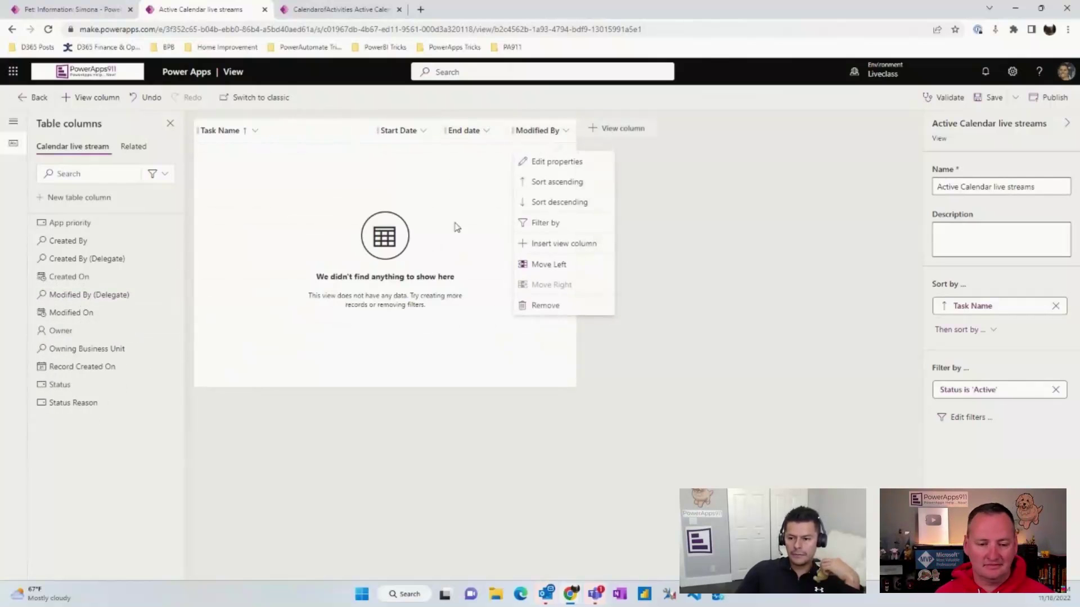
left_click(557, 307)
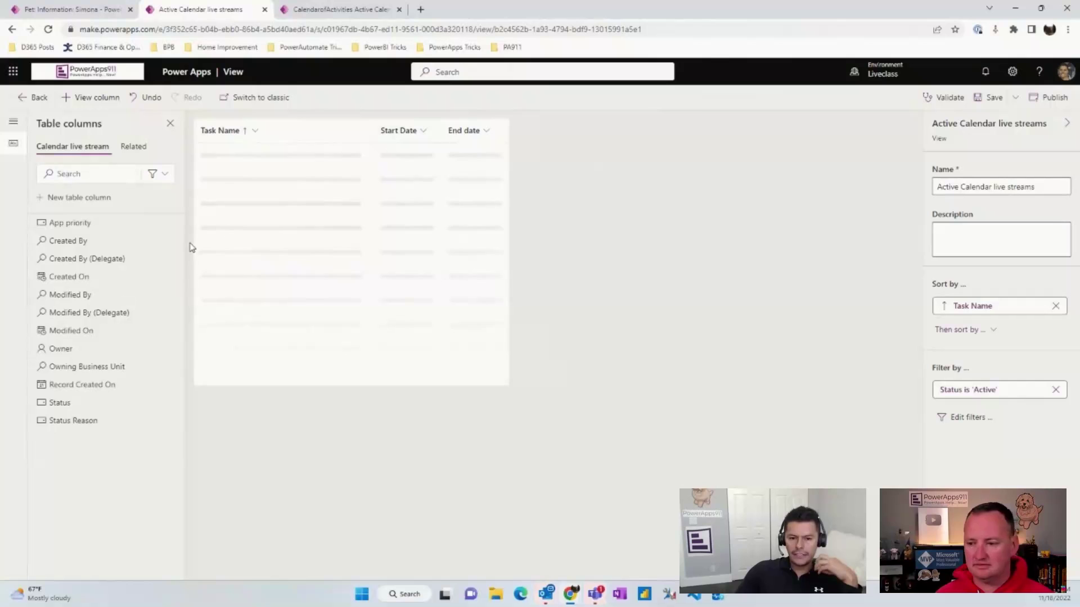
left_click(86, 224)
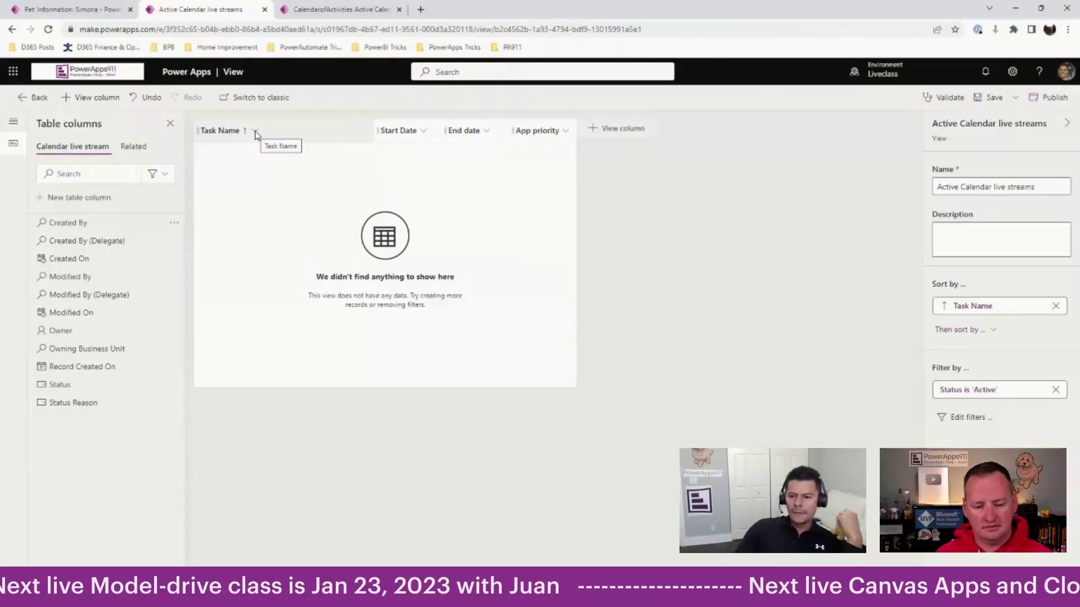
left_click(1055, 98)
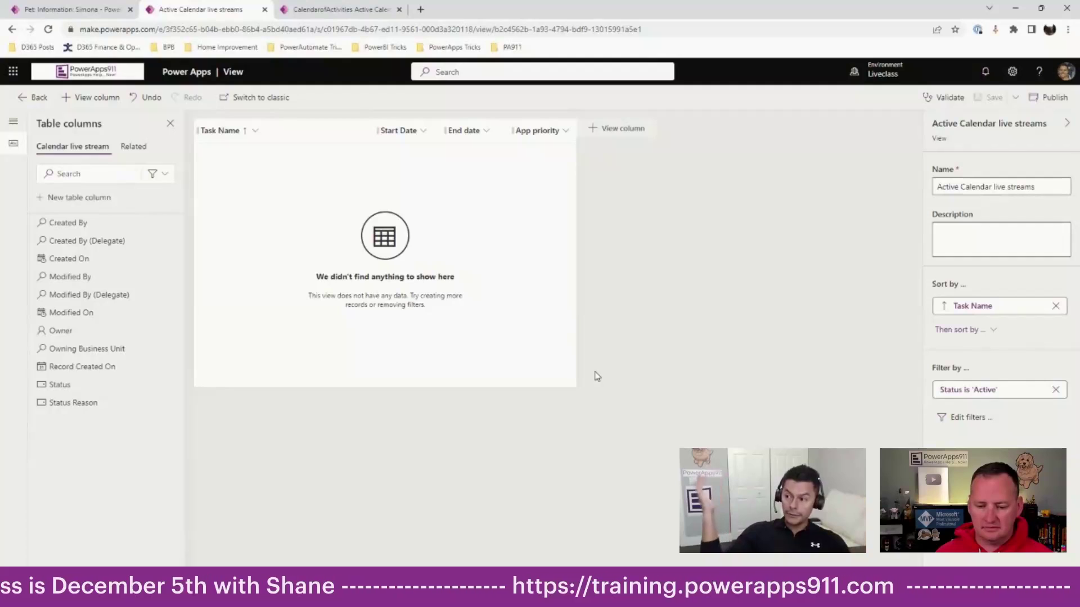
left_click(22, 99)
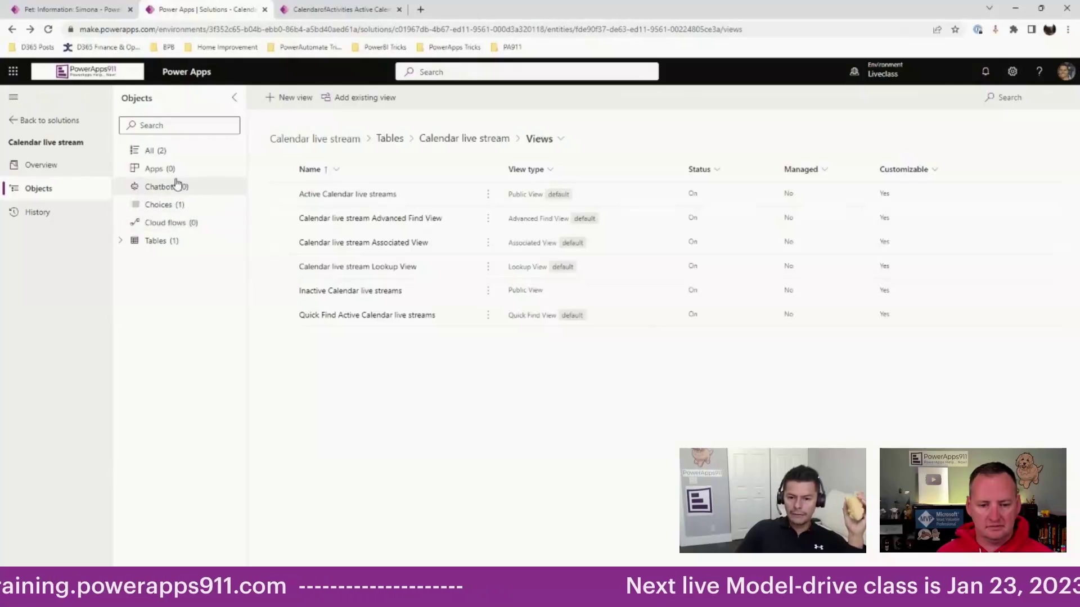
- Create a model-driven app named Calendar live stream in the Calendar live stream solution
left_click(159, 170)
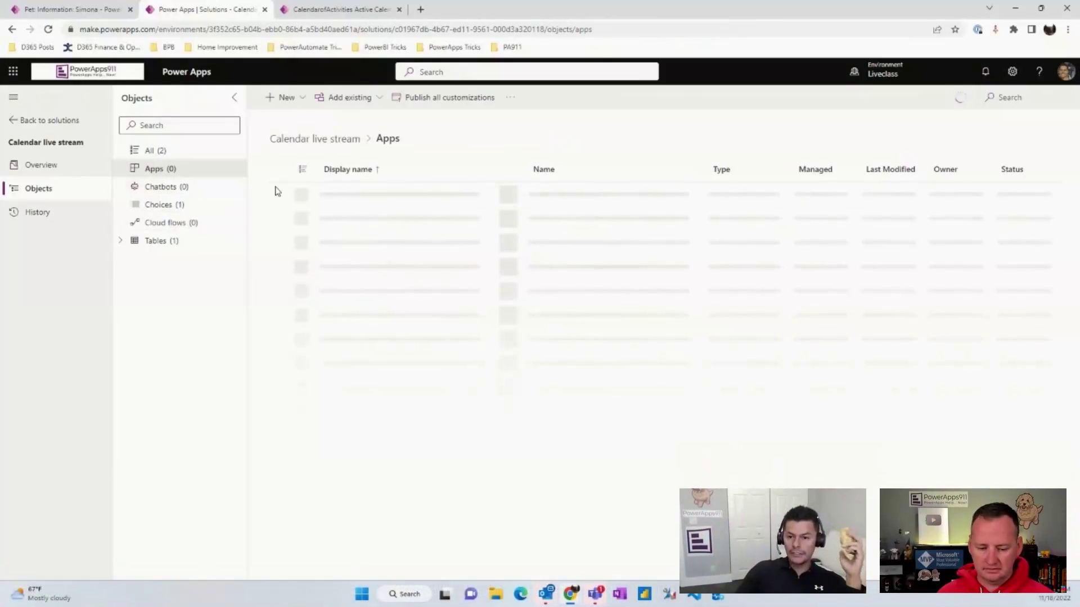
left_click(285, 98)
mouse_move(306, 121)
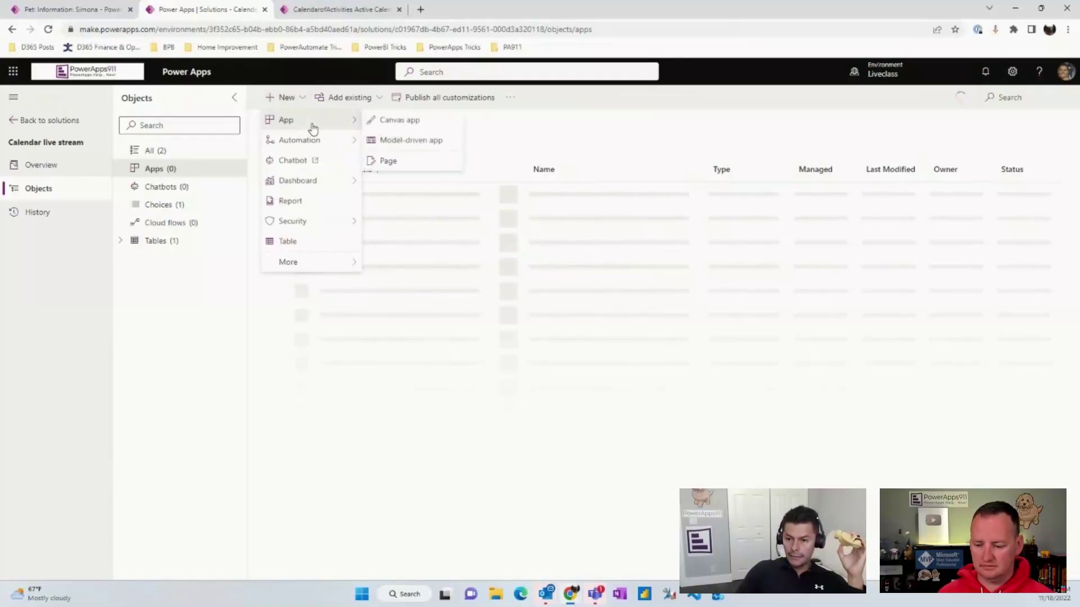
left_click(410, 140)
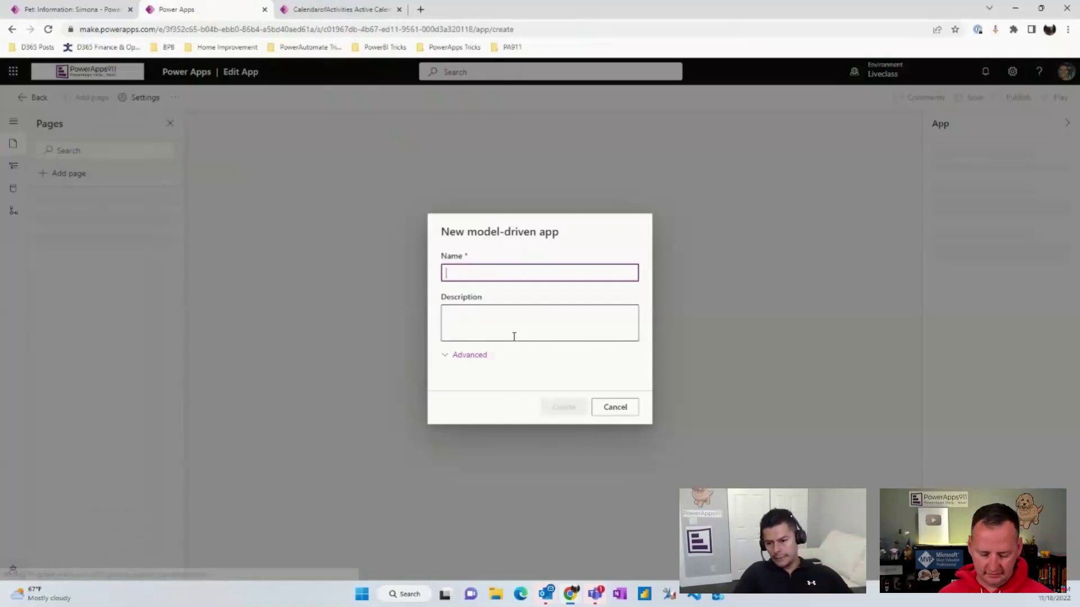
type("Cla")
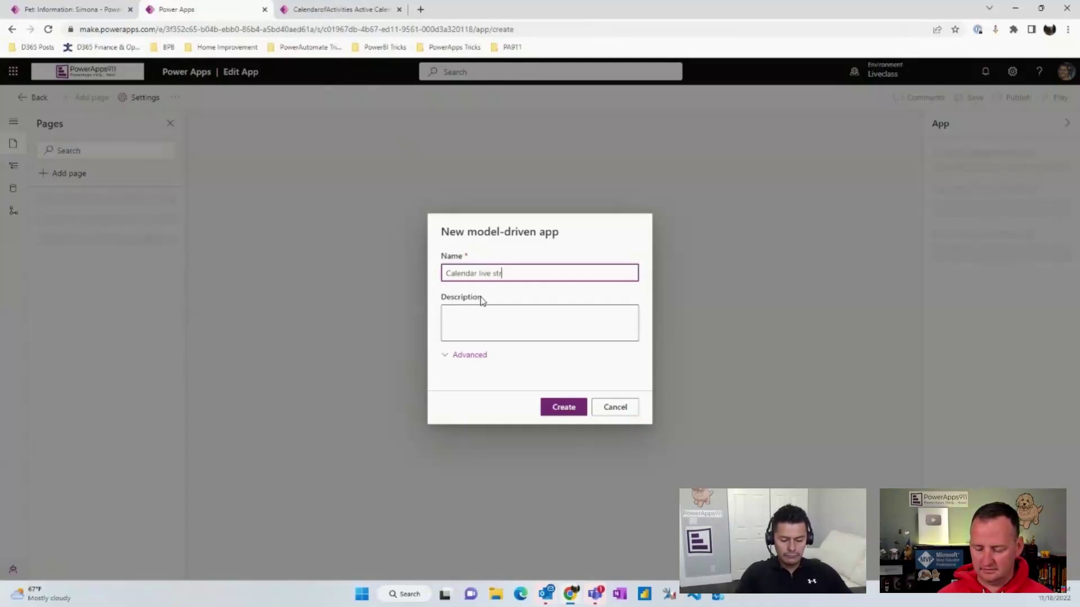
left_click(484, 355)
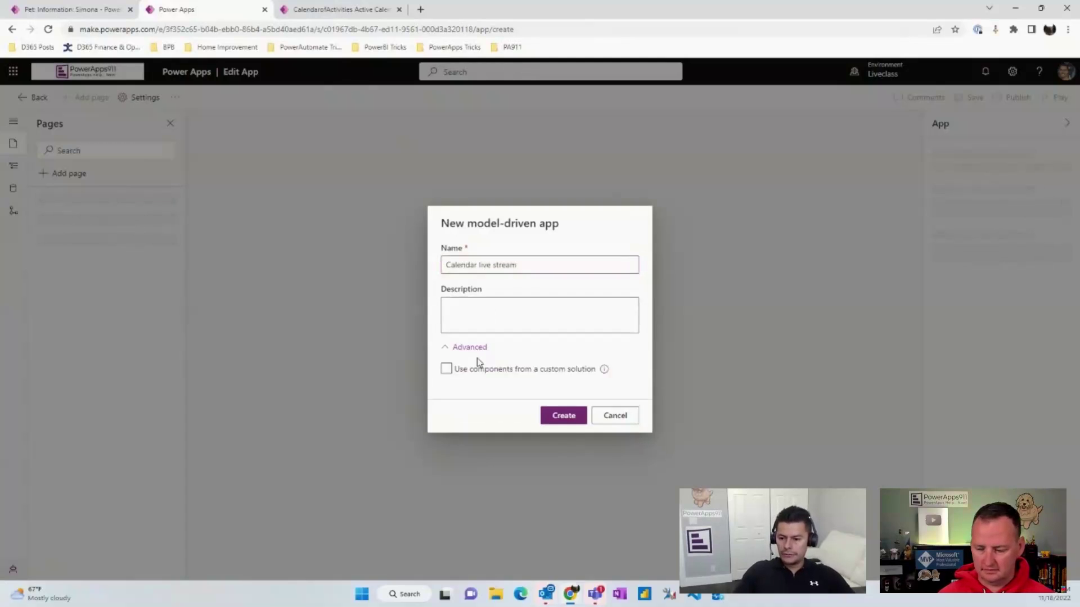
left_click(561, 419)
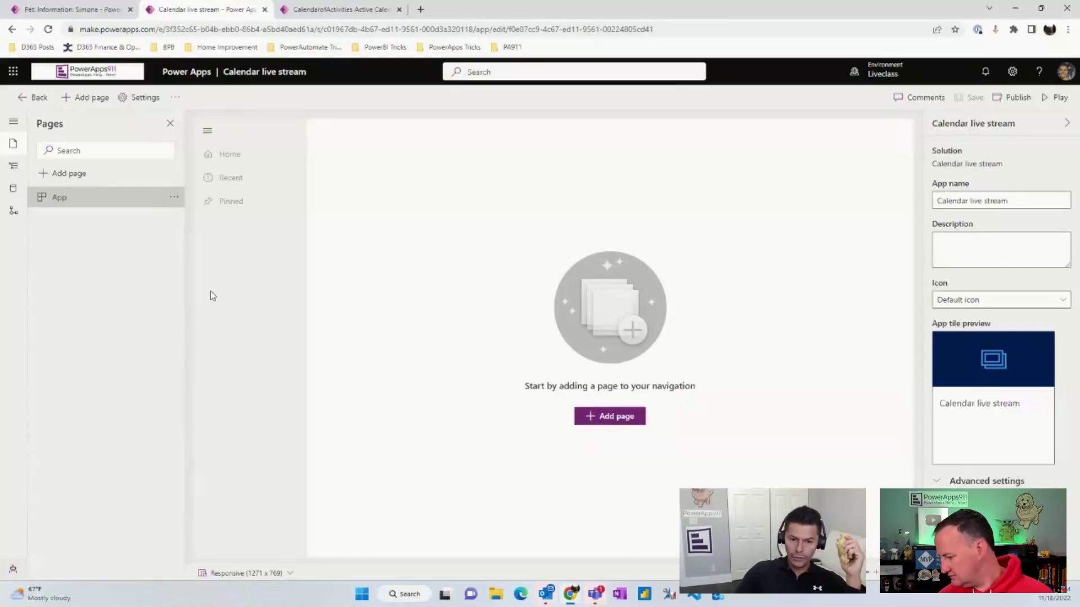
- Add a table-based view and form page for the Calendar live stream table to the app, then publish the app
left_click(78, 107)
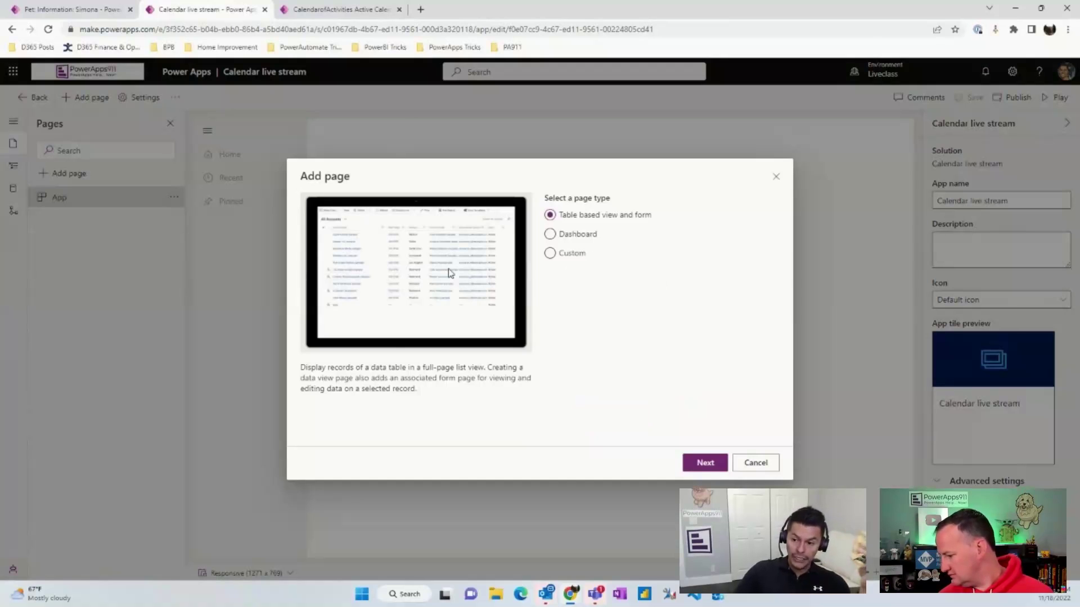
left_click(700, 464)
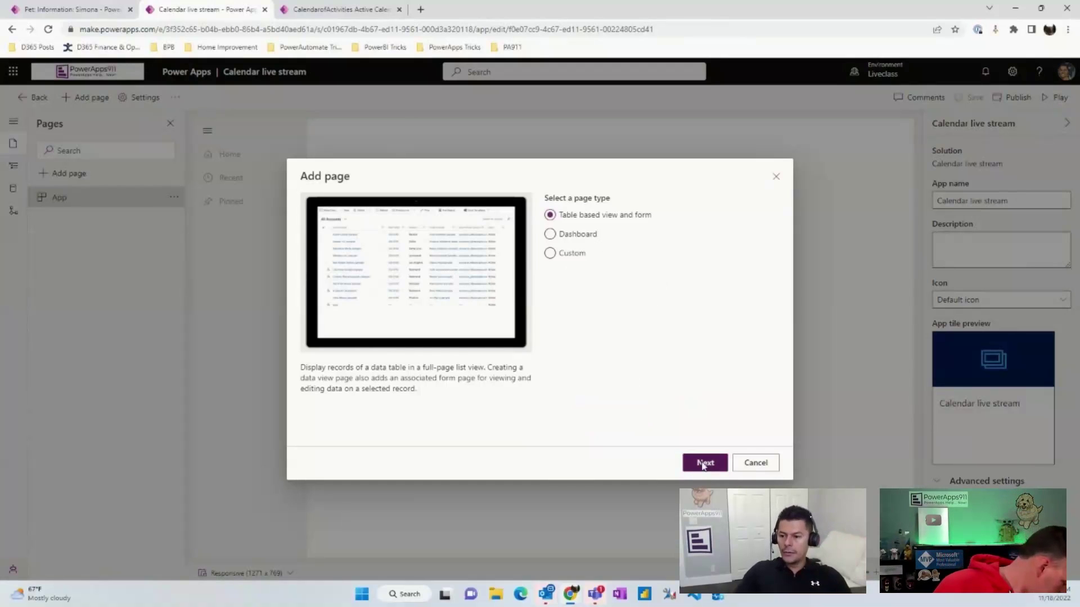
left_click(580, 286)
type("c")
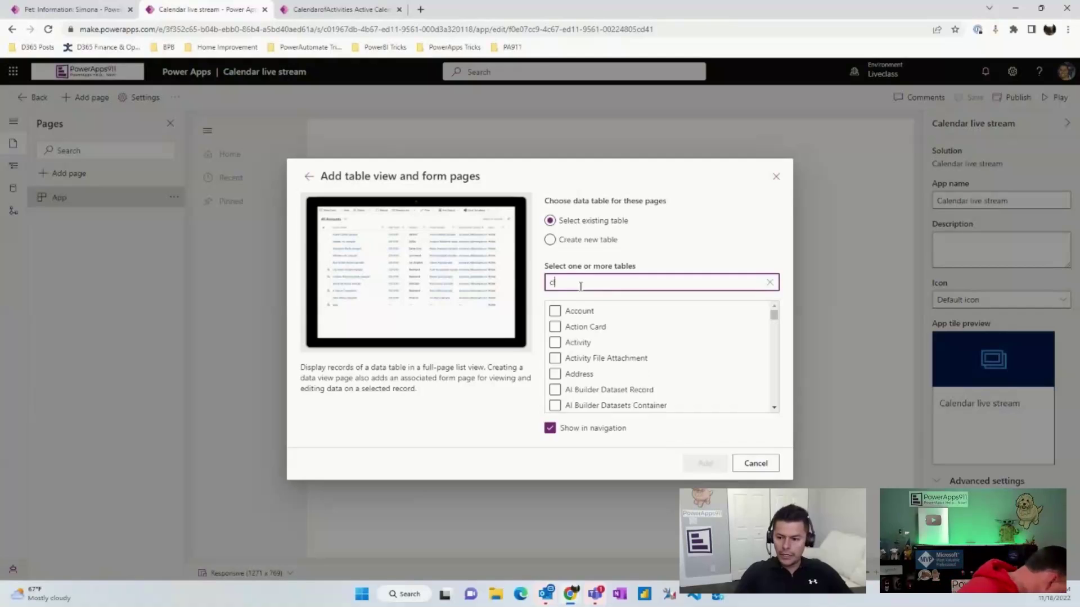
type("al")
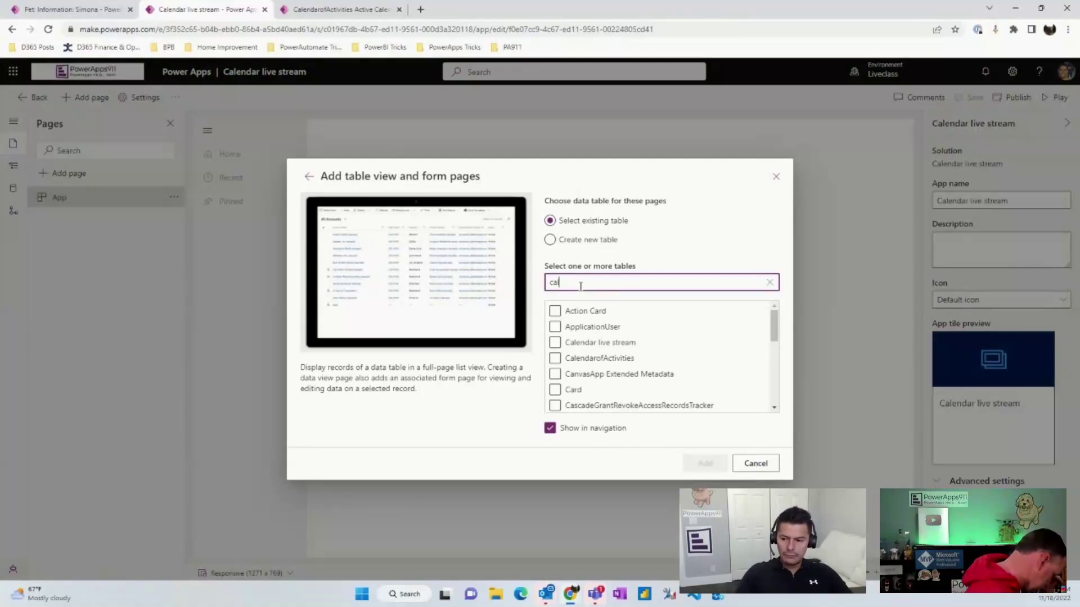
type("e")
left_click(555, 311)
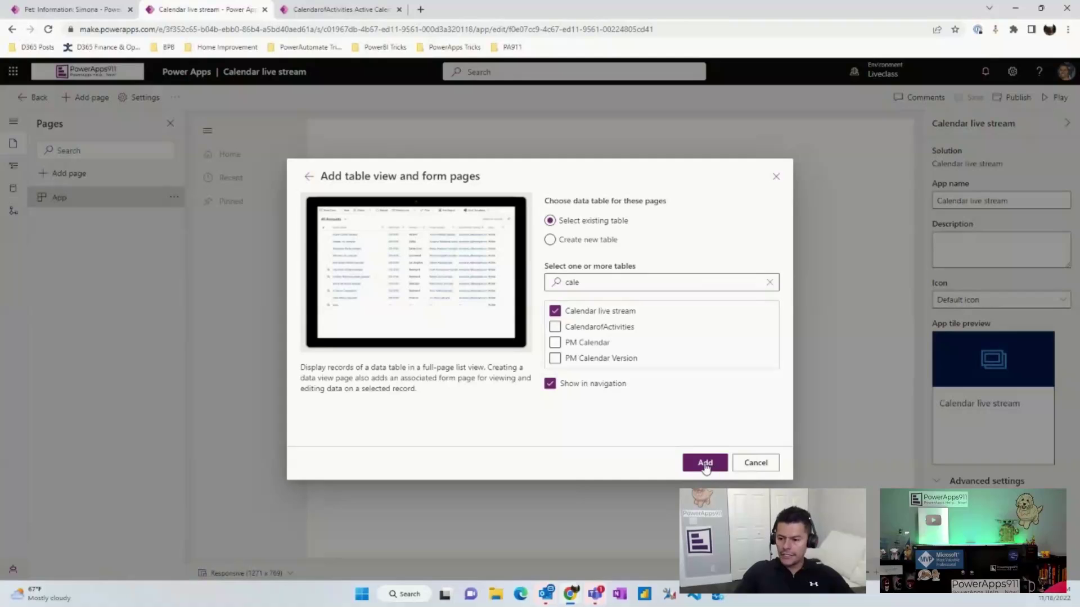
left_click(704, 463)
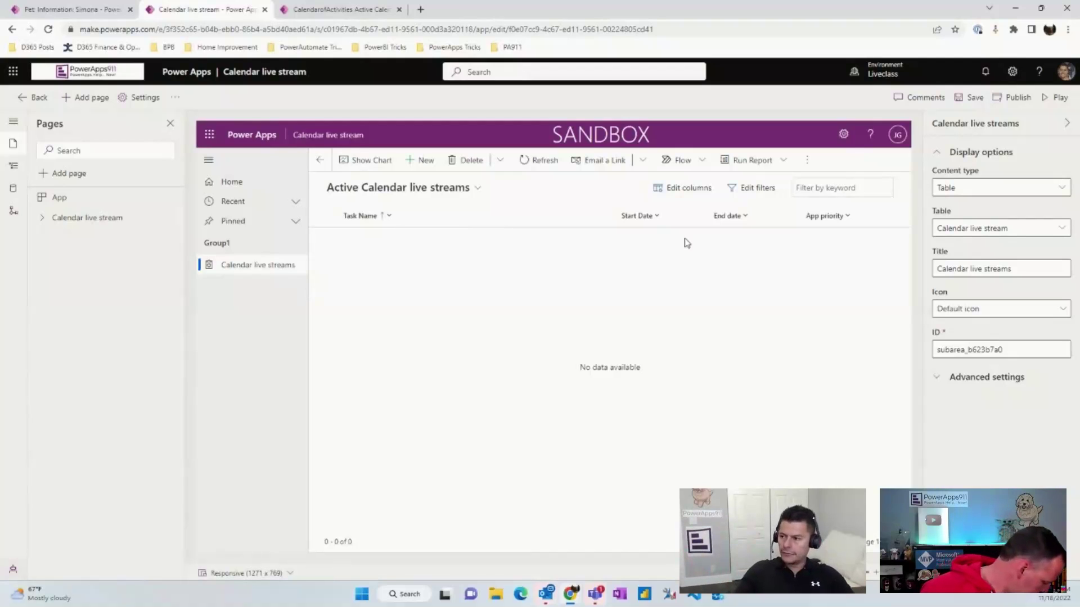
left_click(1017, 100)
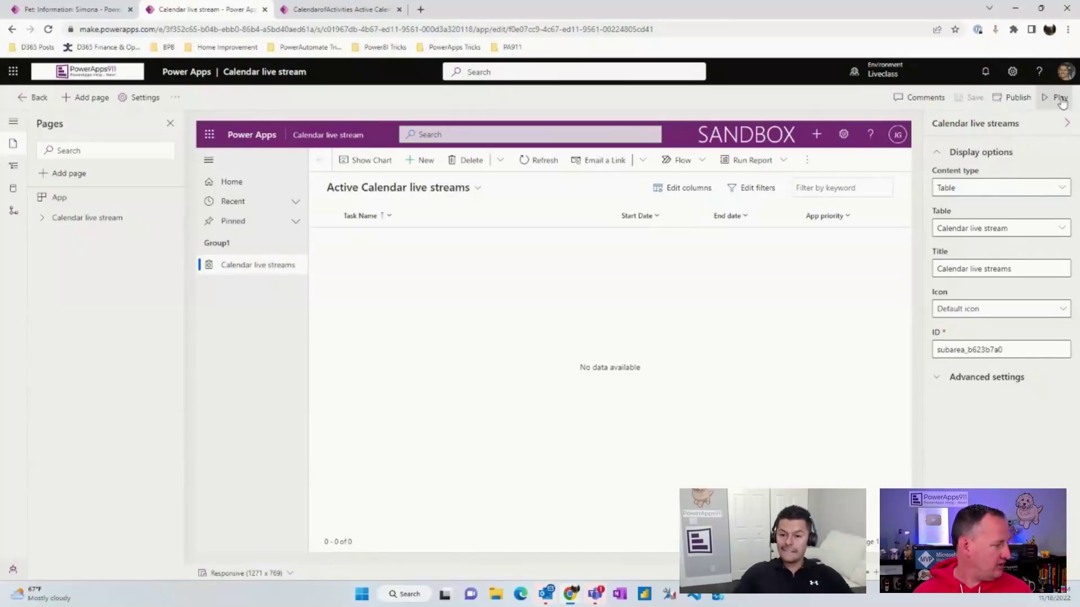
- Play the app and start a new Calendar live stream record with the Task Name Live Demo
left_click(1060, 99)
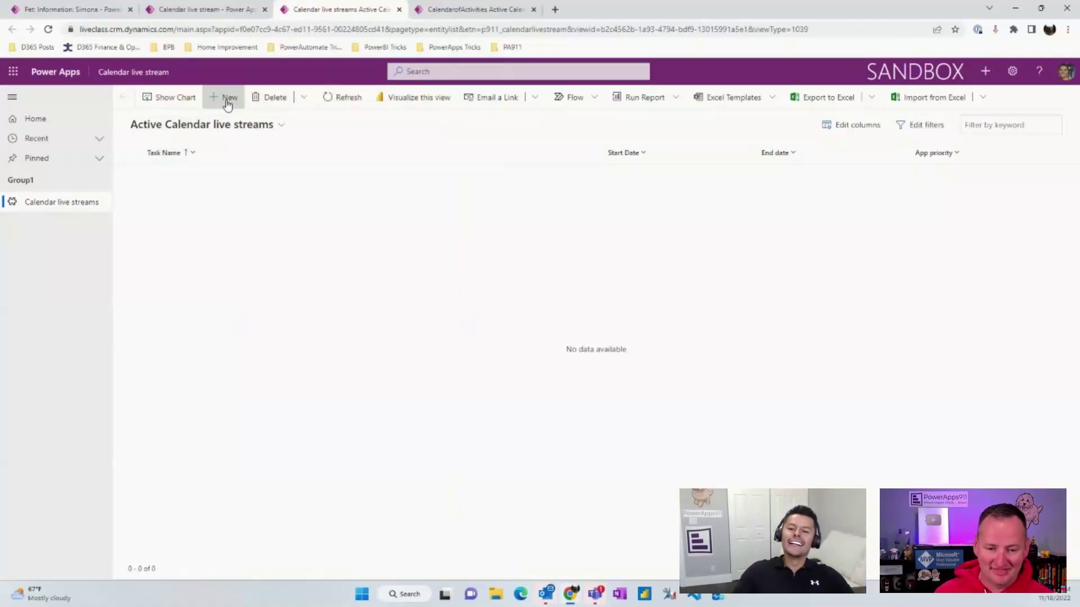
left_click(227, 102)
left_click(271, 196)
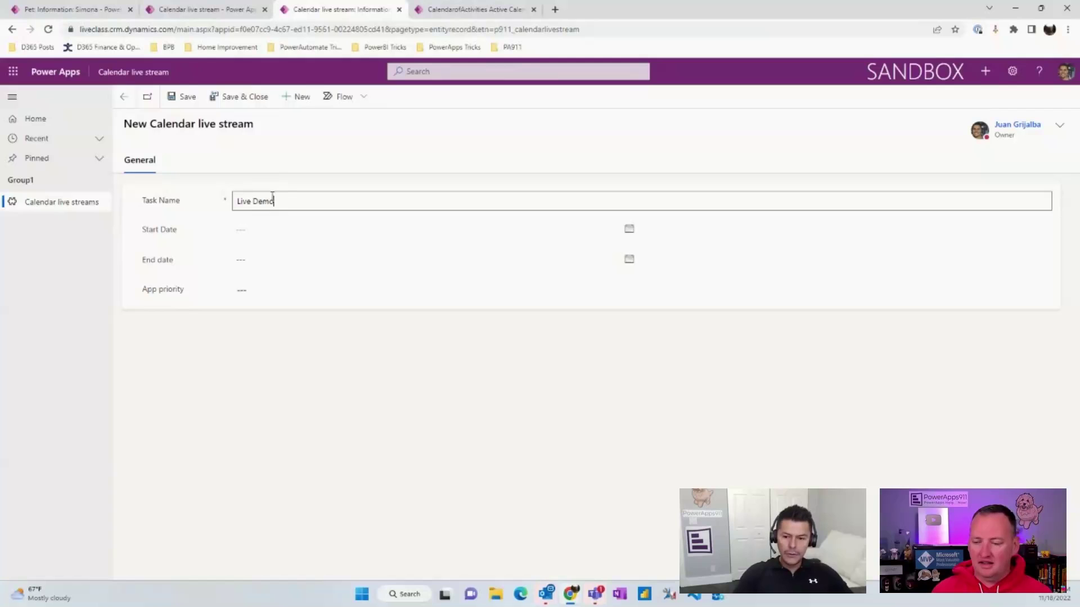
- Set the record's Start Date to 11/18/2022 9:30 AM and its End date to 11/18/2022 11:00 AM
left_click(285, 230)
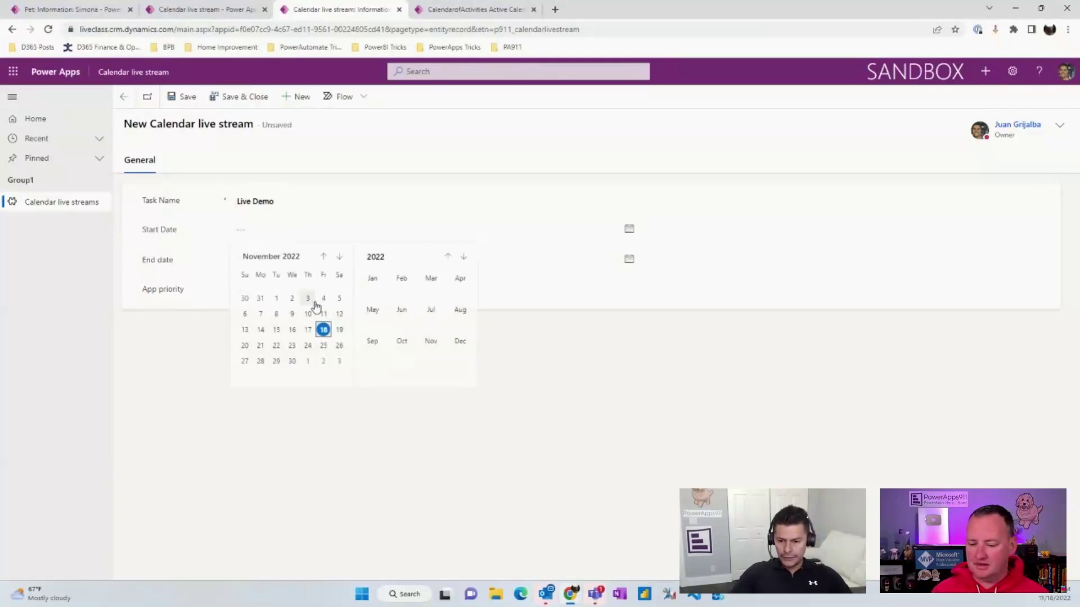
left_click(323, 332)
left_click(663, 230)
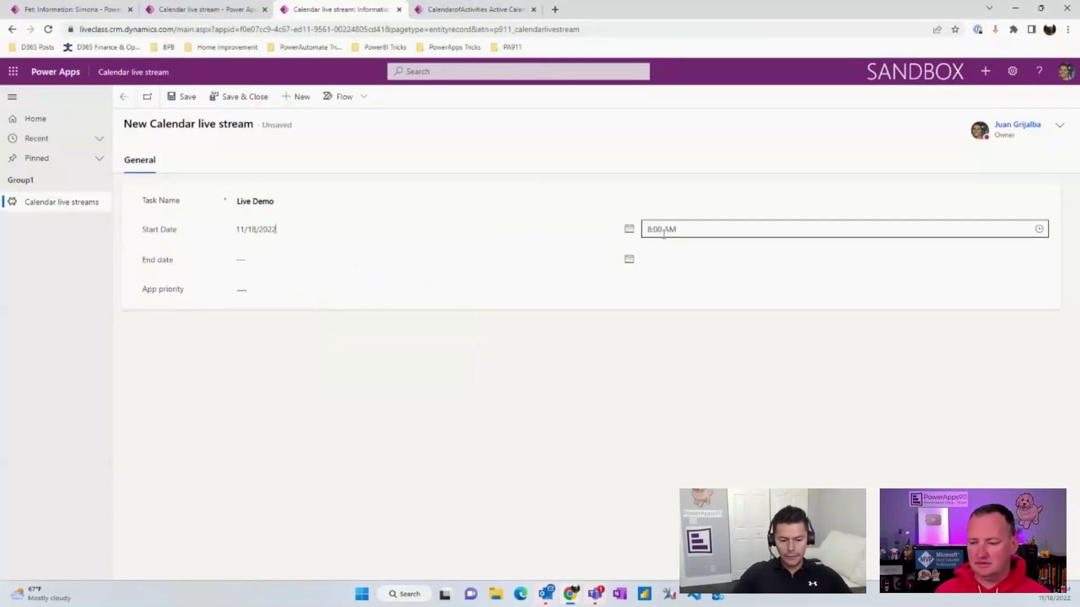
left_click(1039, 228)
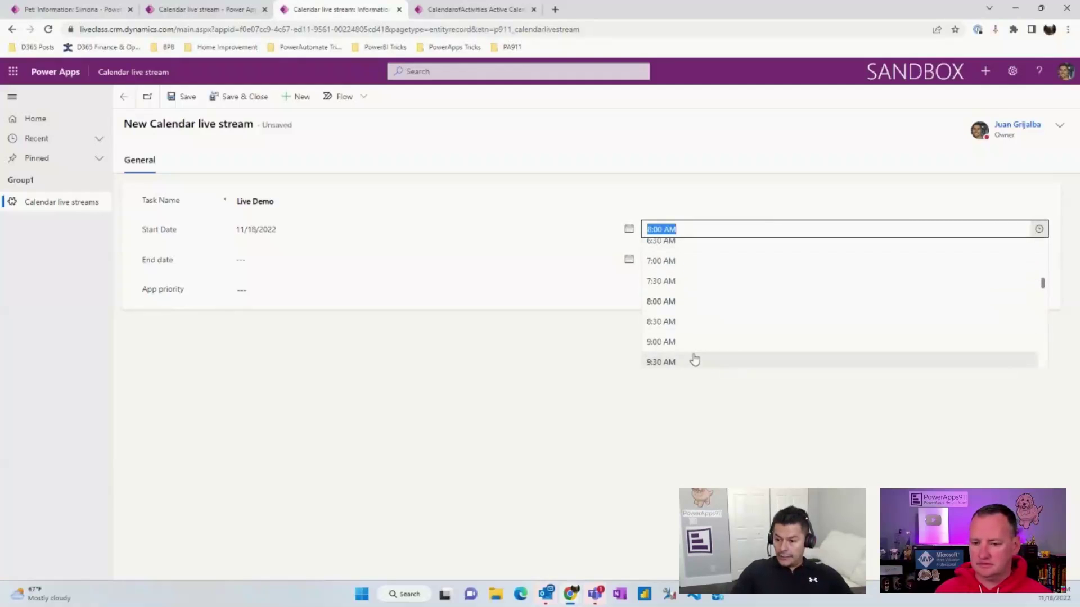
left_click(694, 360)
left_click(330, 268)
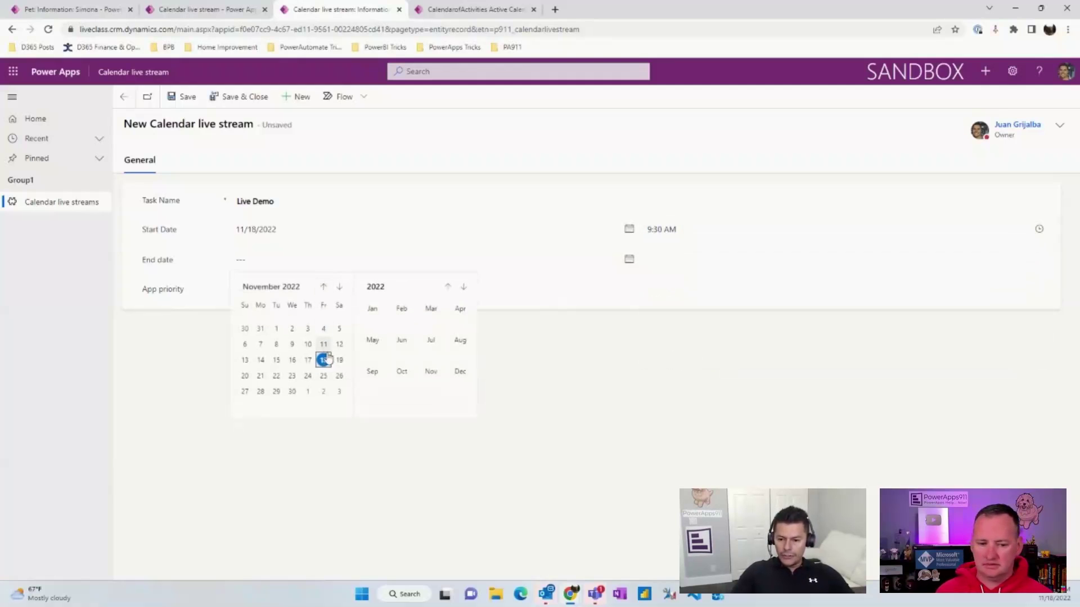
left_click(323, 359)
left_click(915, 267)
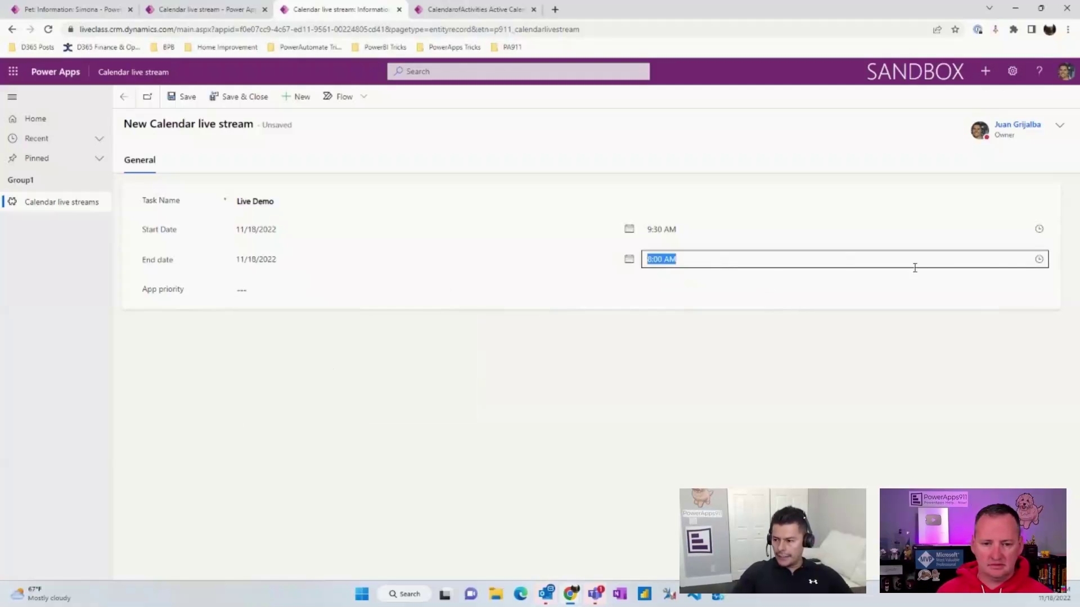
left_click(1039, 259)
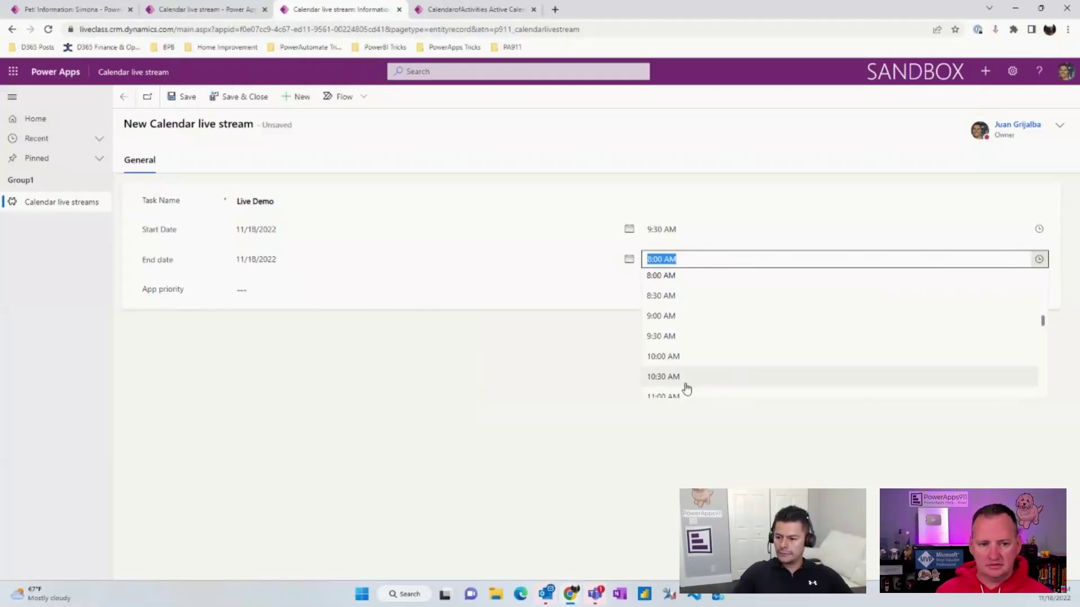
left_click(689, 392)
- Save and close the record with App priority Low, and narrow the Task Name column in the active records view
left_click(281, 289)
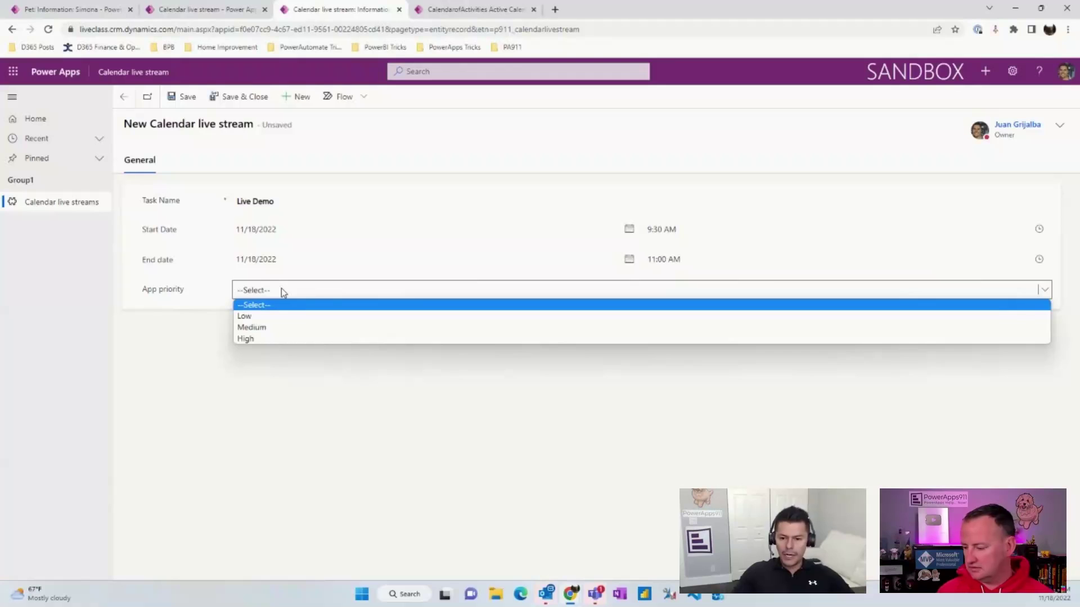
left_click(258, 316)
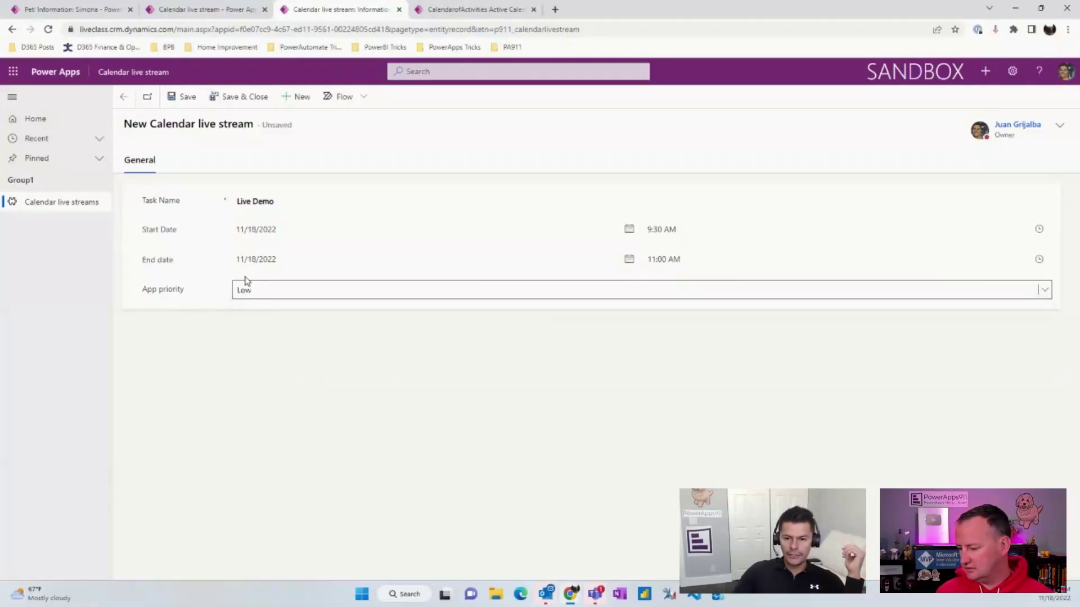
left_click(230, 98)
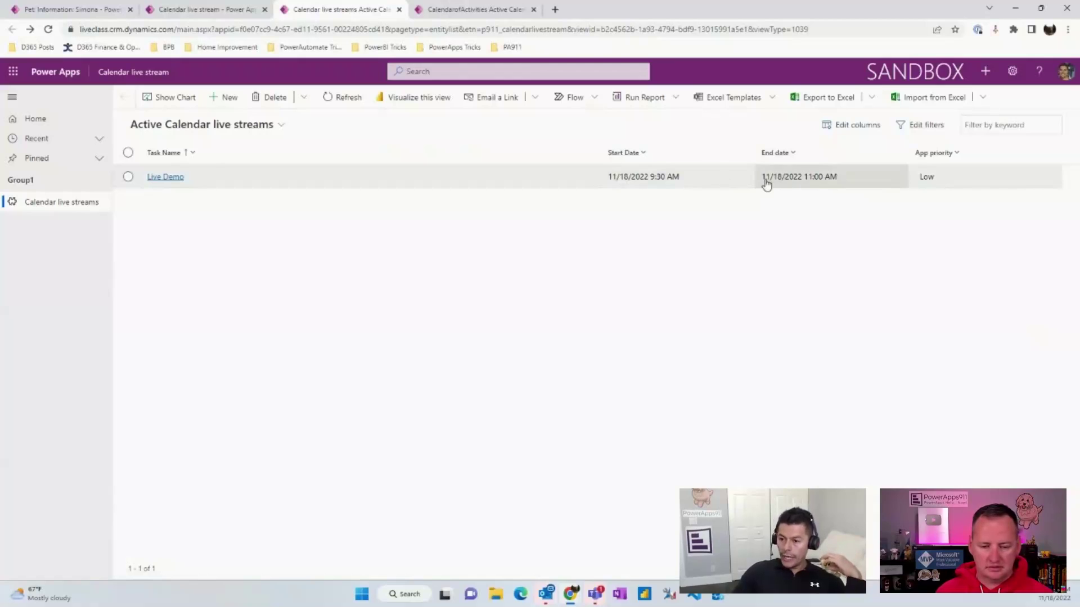
left_click_drag(597, 152, 416, 155)
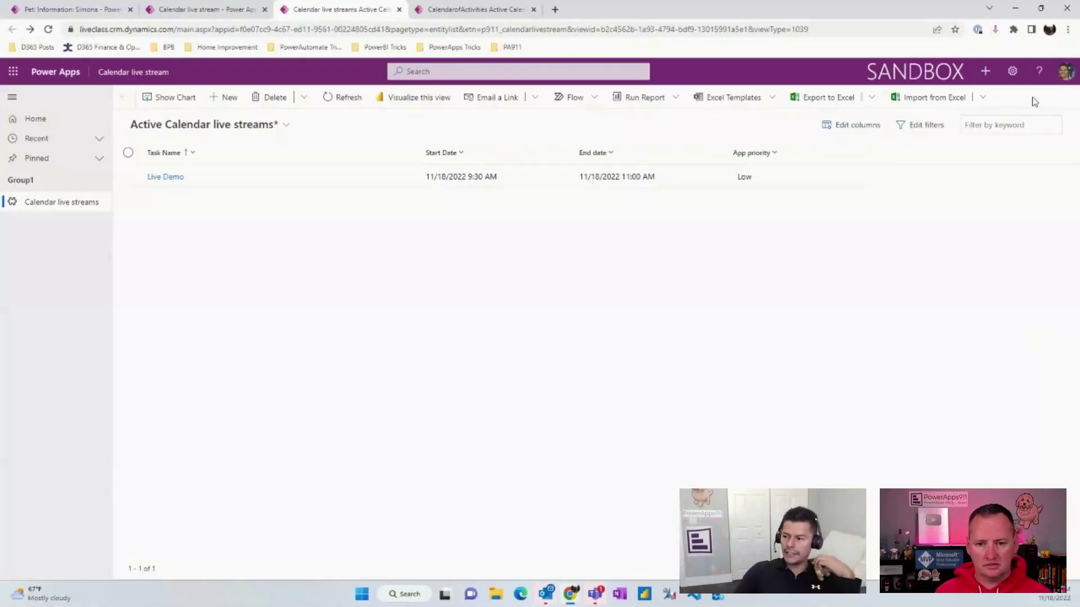
- Return to the Calendar live stream solution, switch it to the classic editor and open the Calendar live stream entity's definition
left_click(187, 11)
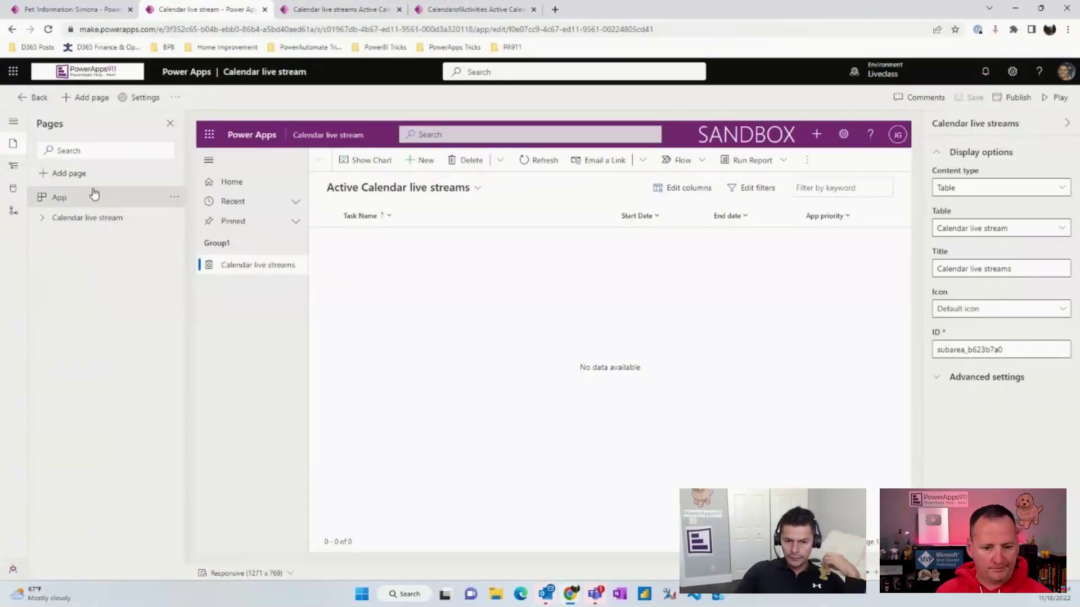
left_click(31, 99)
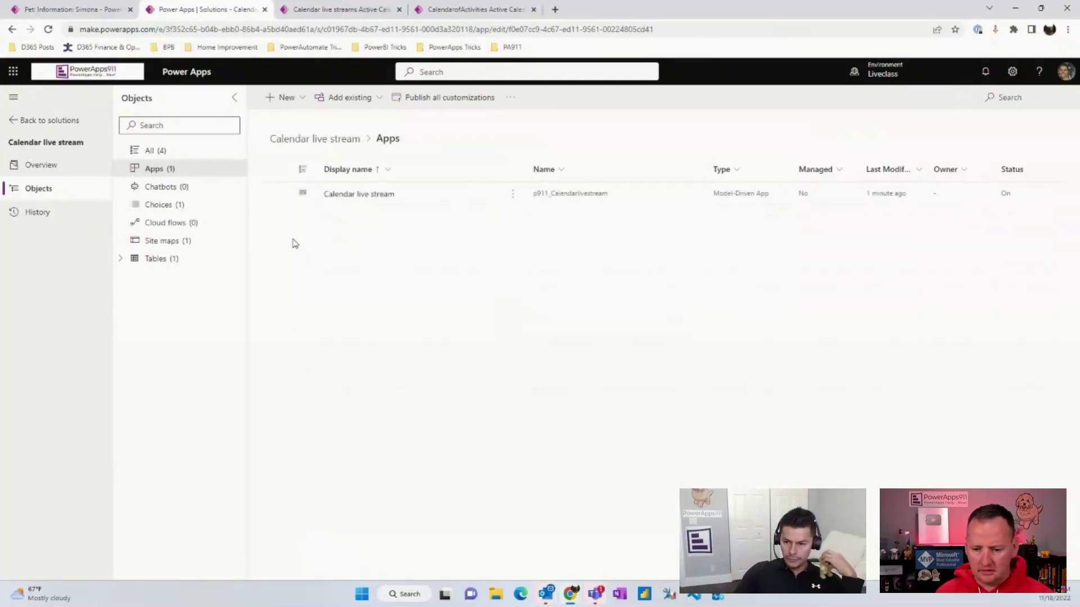
left_click(511, 100)
left_click(537, 120)
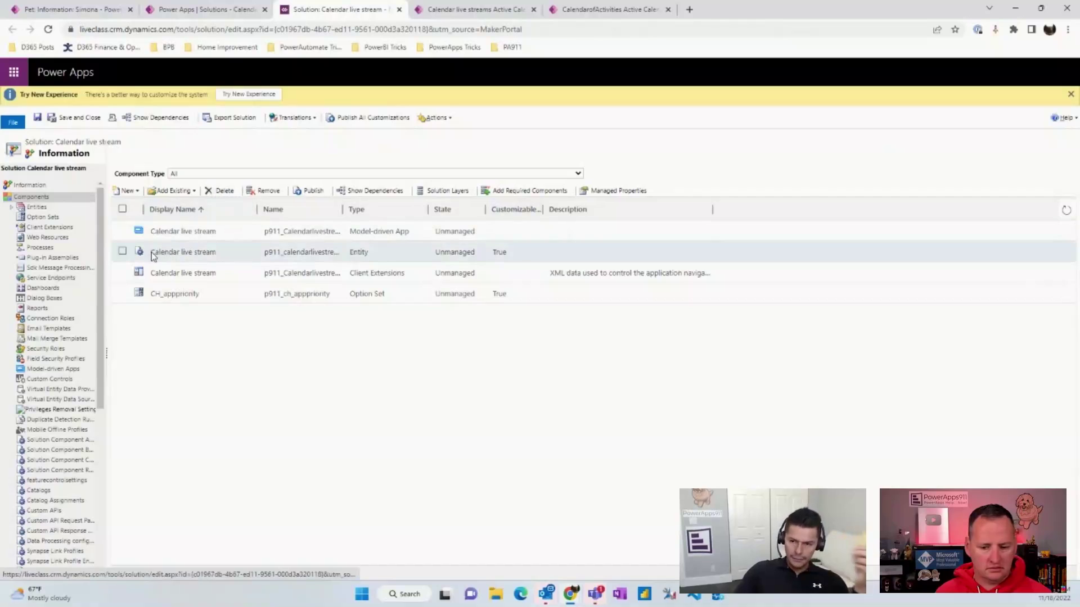
left_click(11, 207)
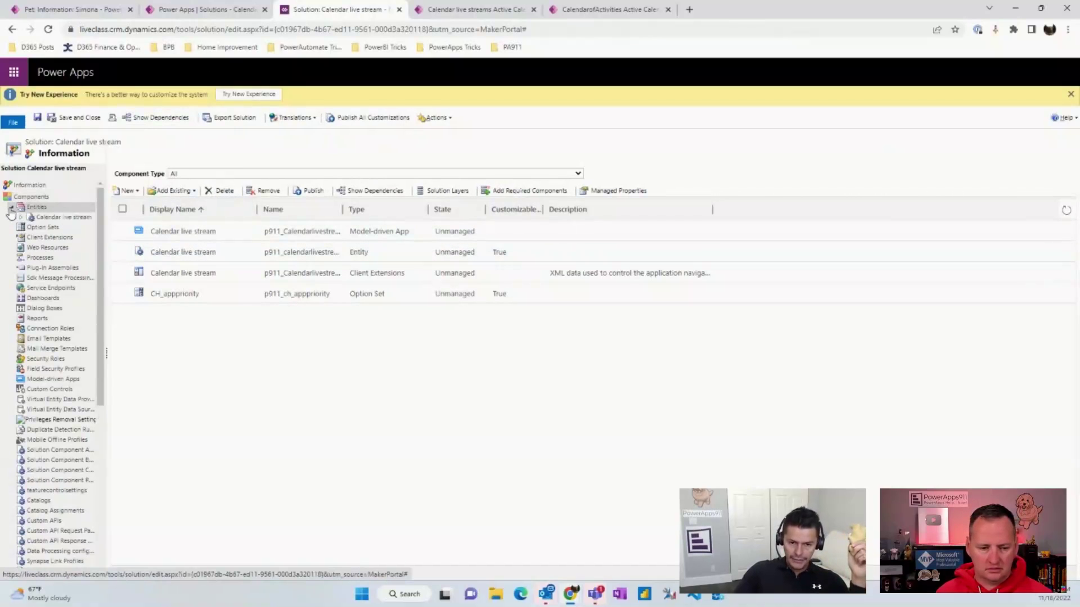
left_click(64, 219)
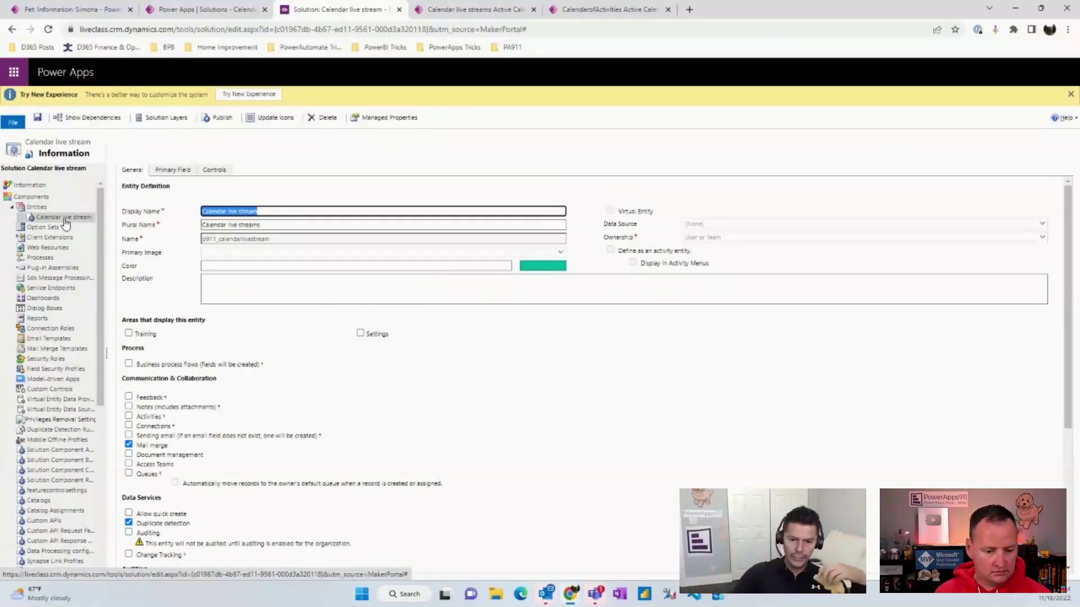
- Add the Calendar control to the Calendar live stream entity and enable it for Web, Phone and Tablet
left_click(219, 171)
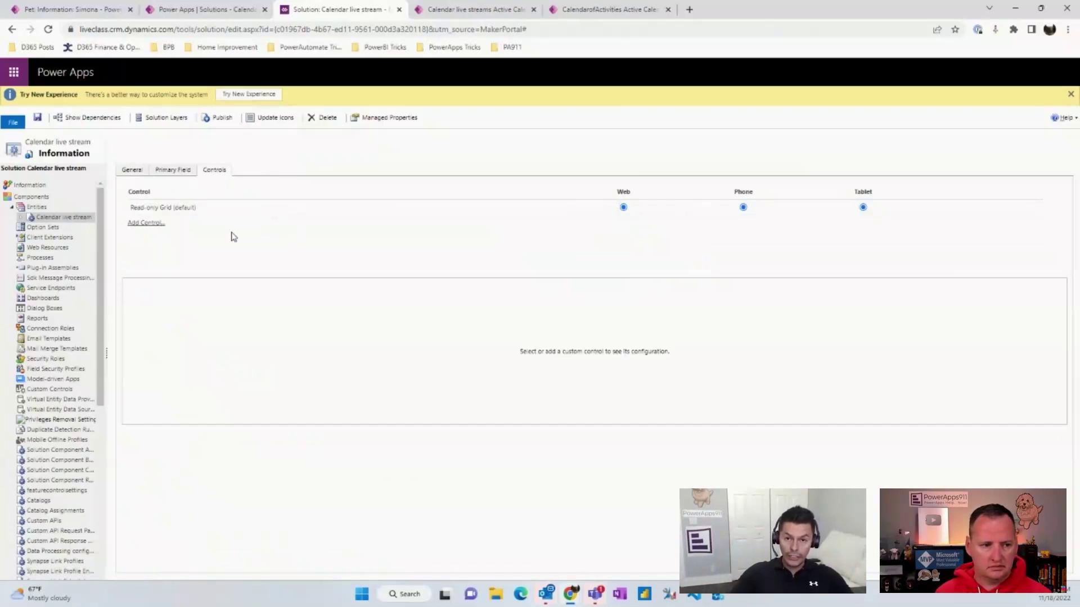
left_click(146, 223)
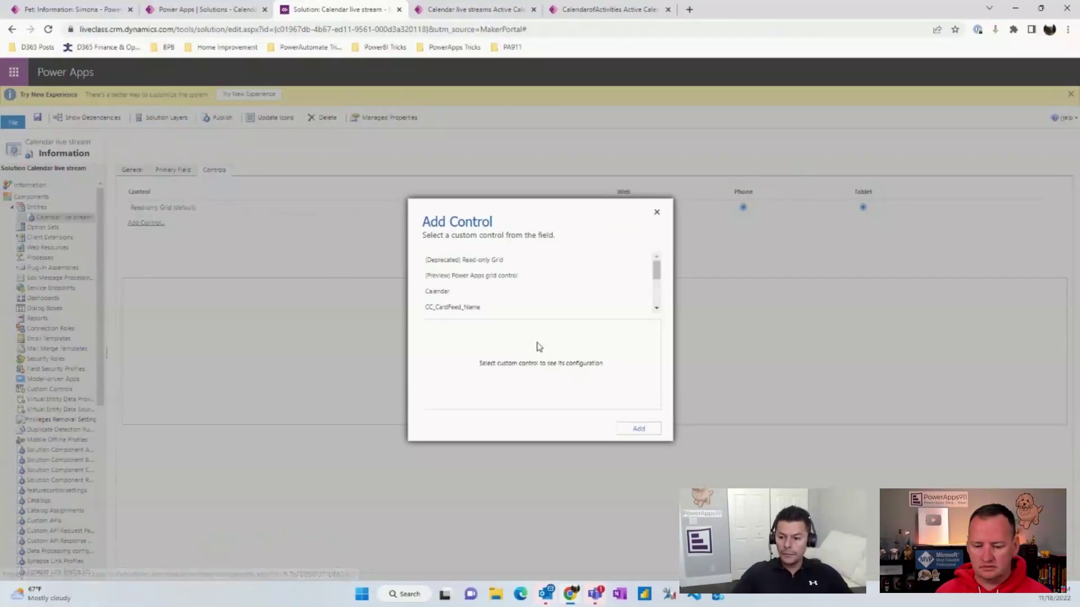
left_click(444, 295)
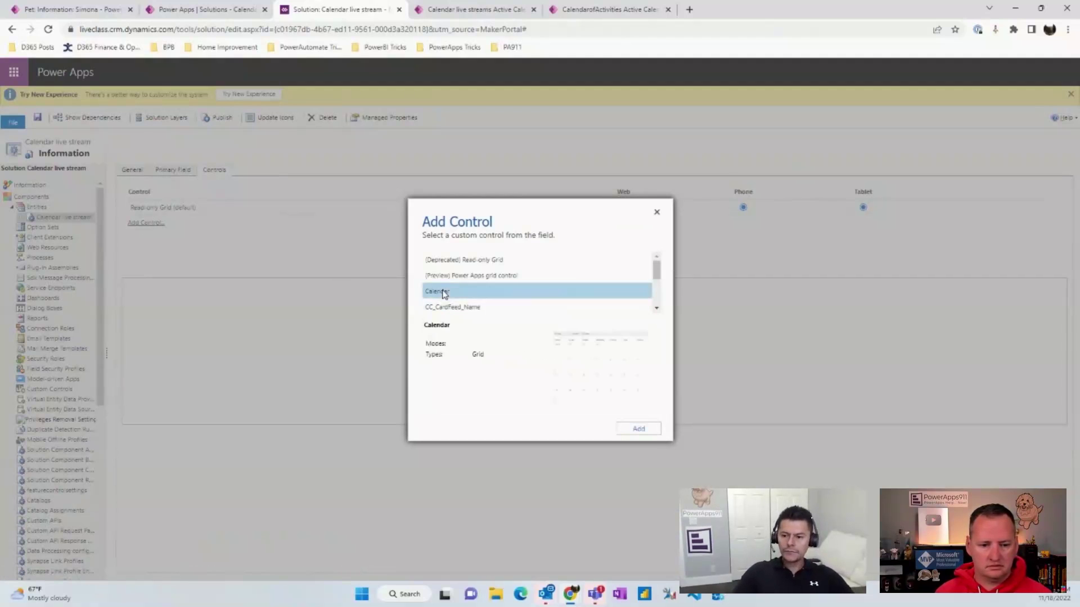
left_click(640, 431)
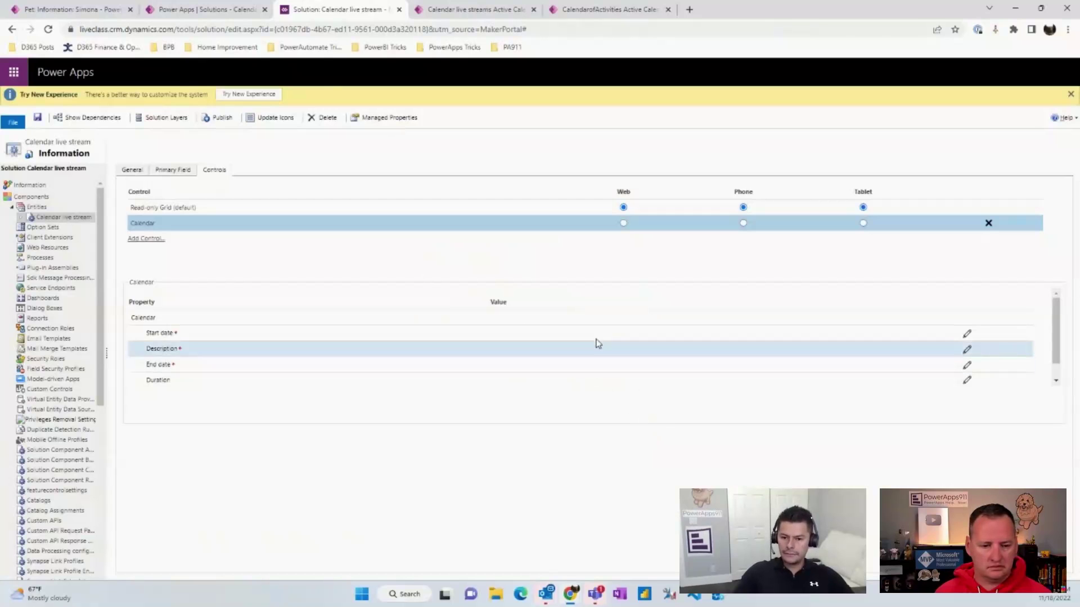
left_click(624, 223)
left_click(743, 223)
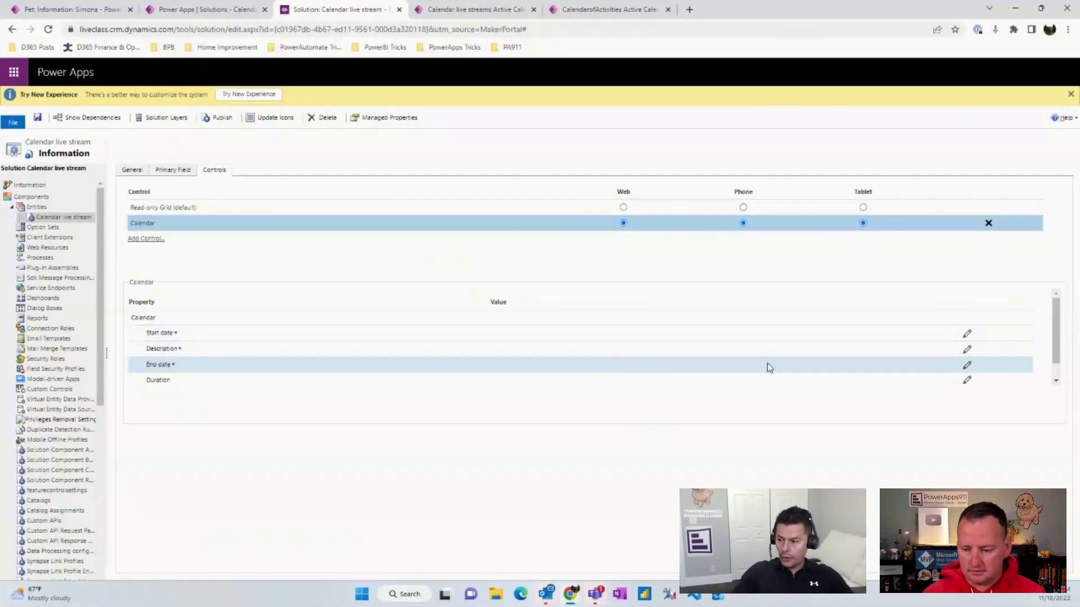
- Bind the Calendar control's Start date property to p911_startdate and its Description property to p911_taskname
left_click(967, 335)
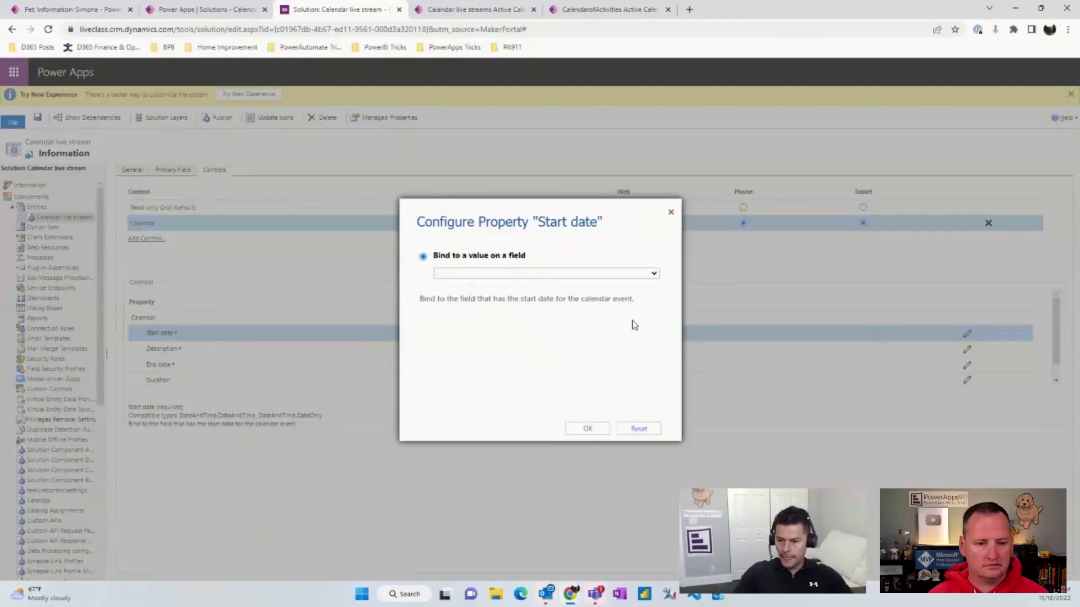
left_click(655, 278)
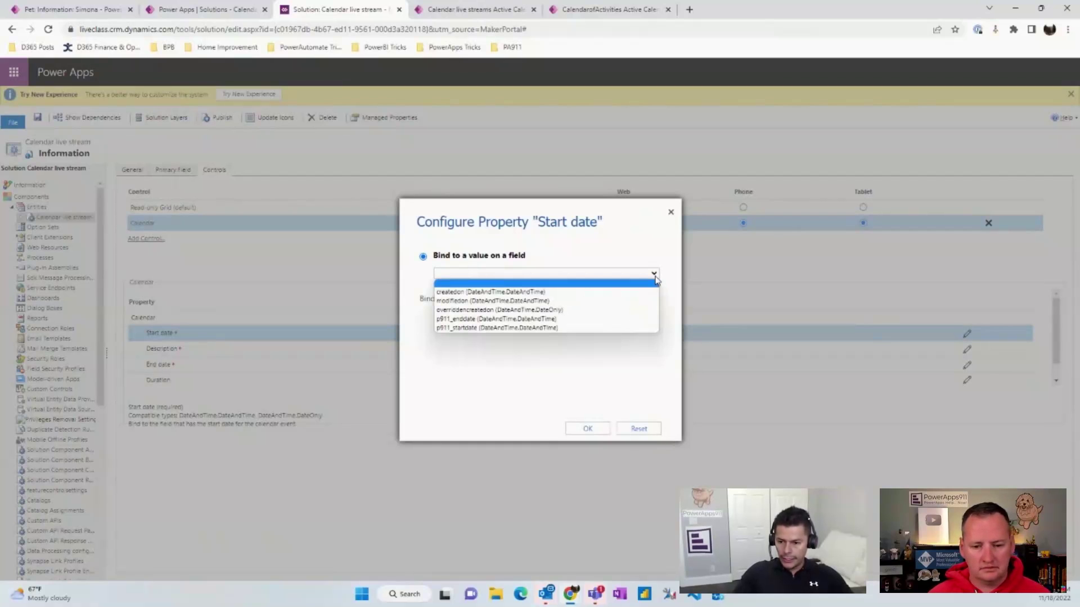
left_click(523, 328)
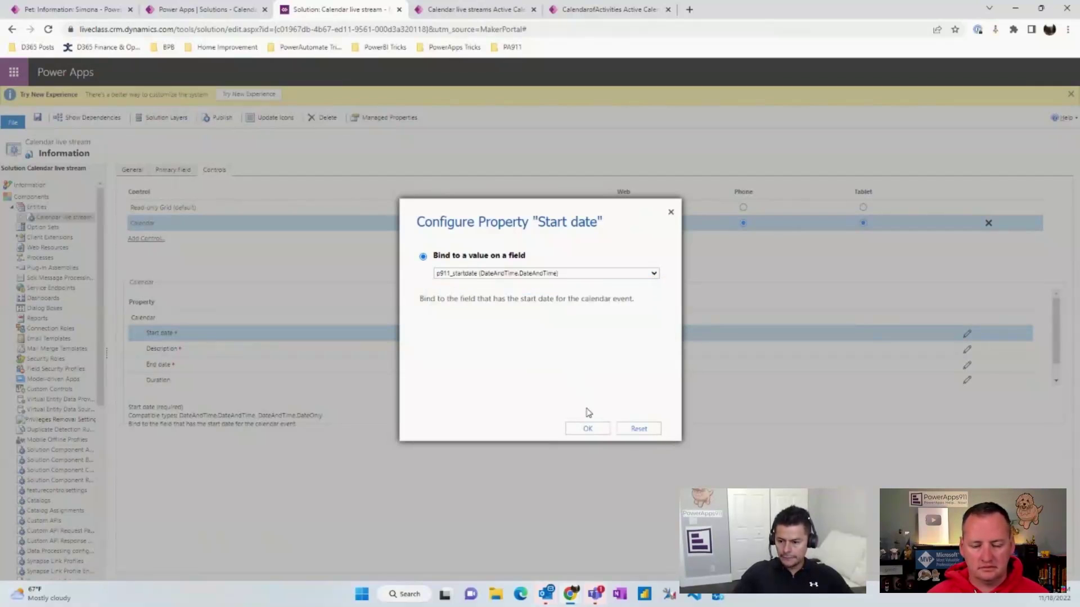
left_click(587, 428)
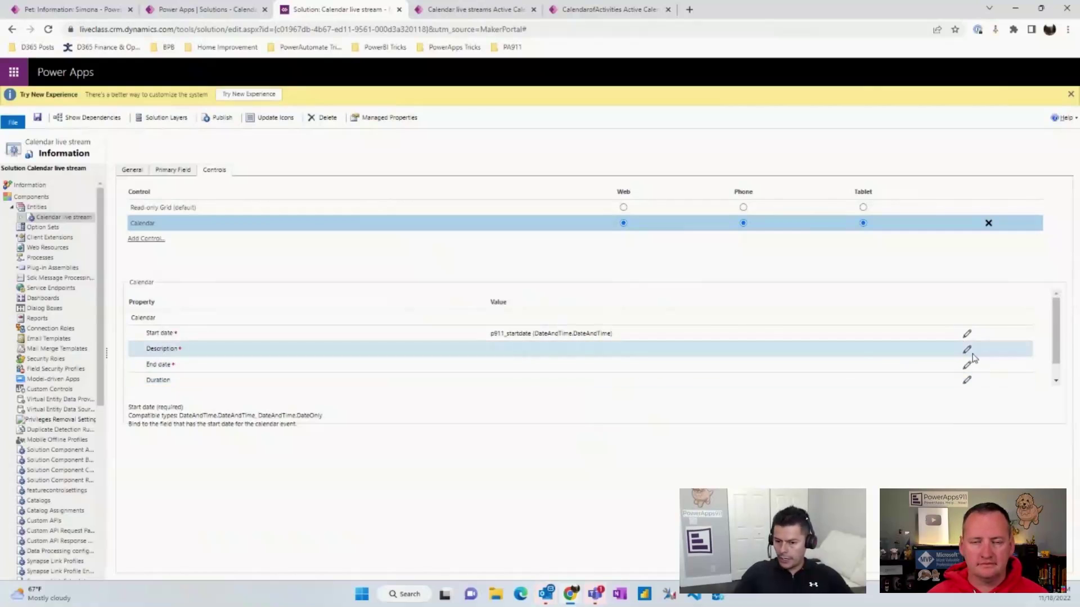
left_click(967, 351)
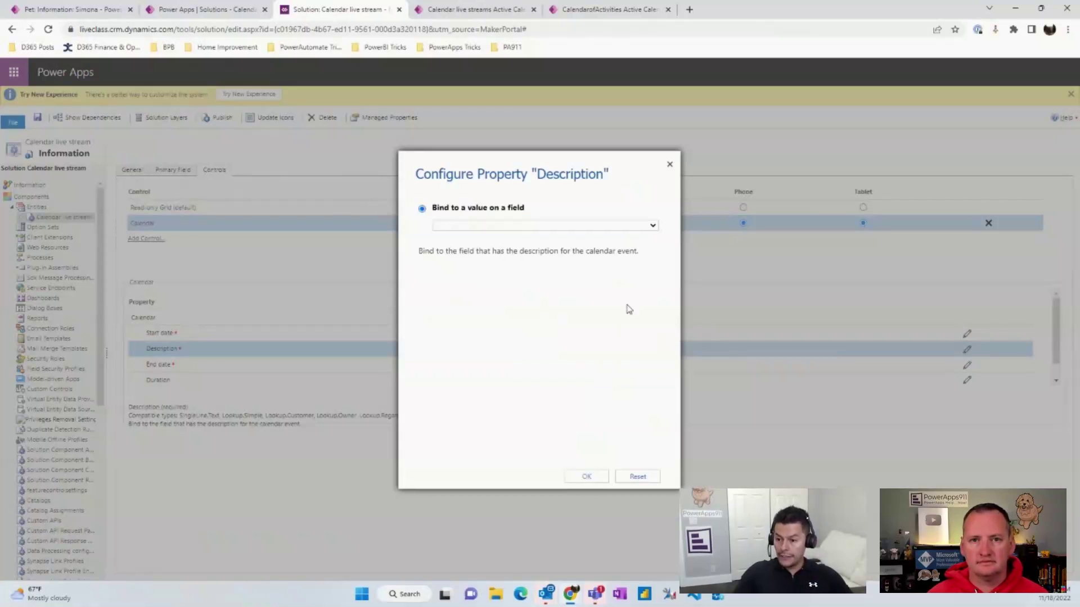
left_click(654, 229)
left_click(481, 307)
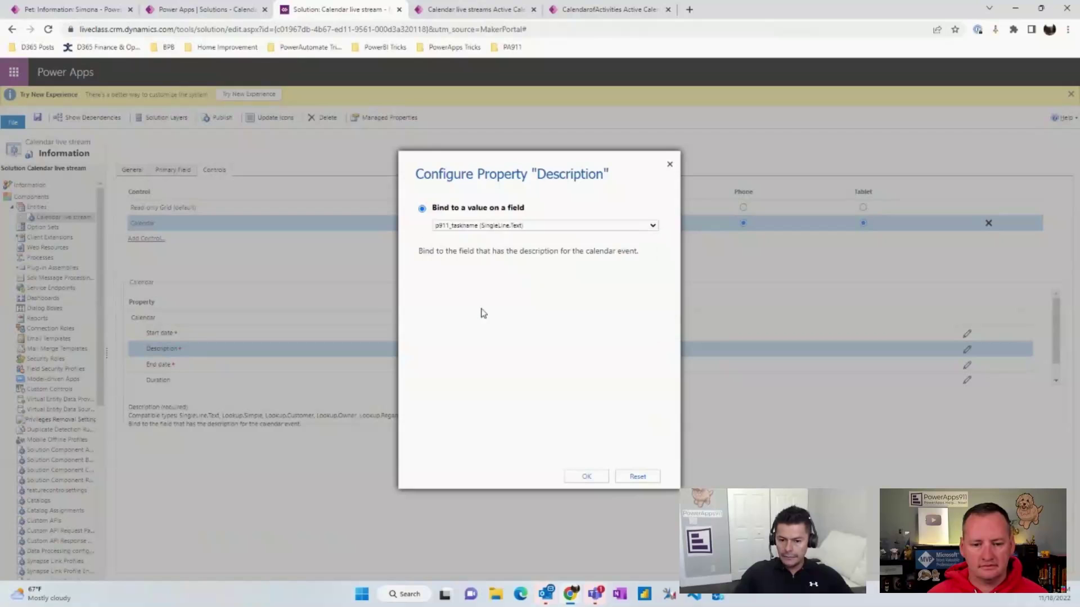
left_click(584, 478)
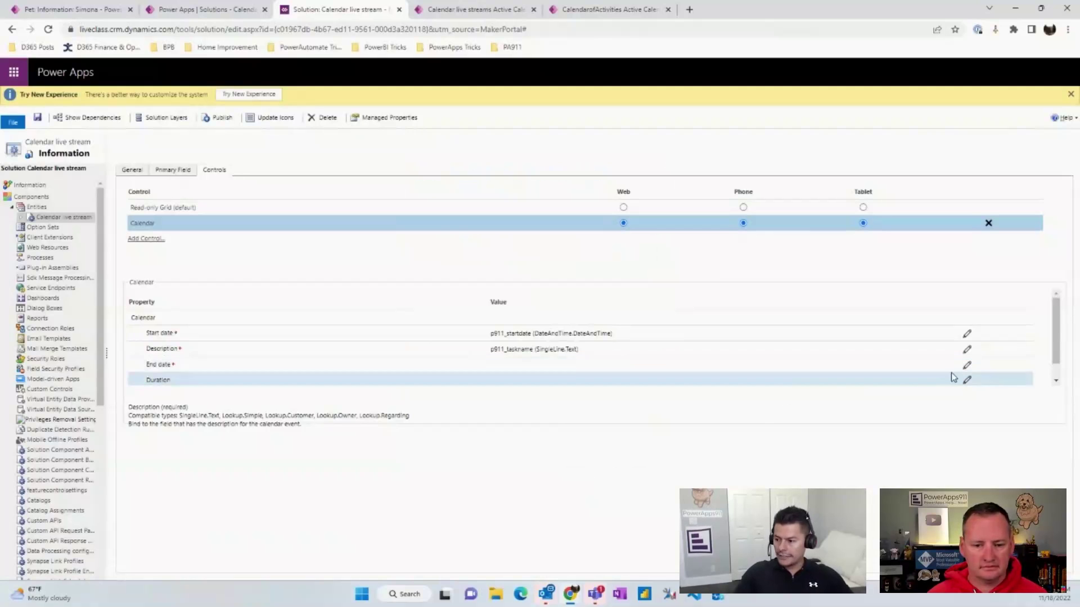
- Bind the Calendar control's End date property to p911_enddate and its Color property to p911_apppriority
left_click(967, 365)
left_click(653, 273)
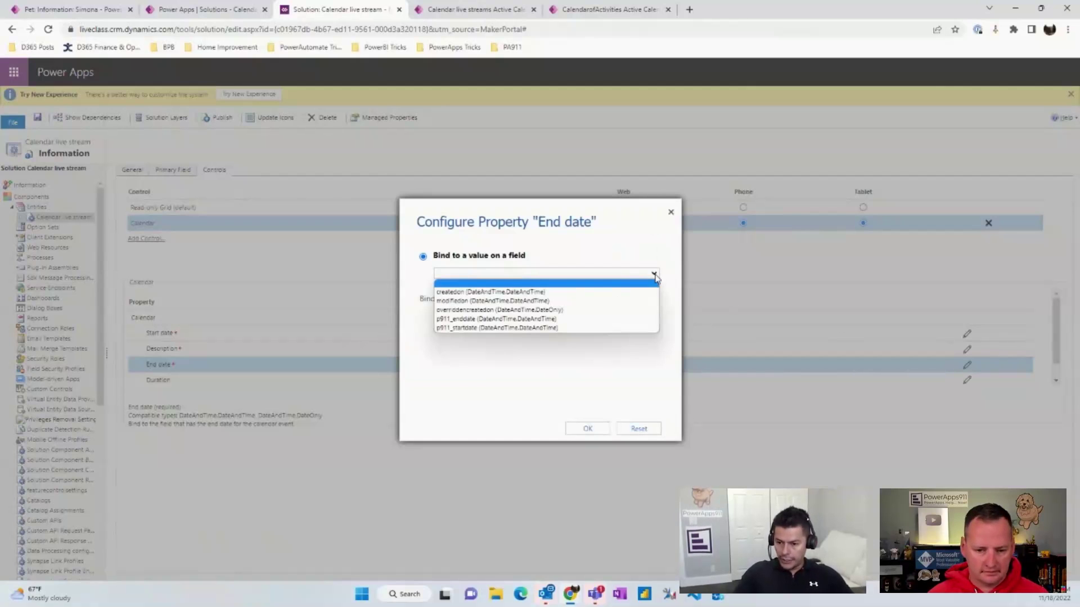
left_click(530, 320)
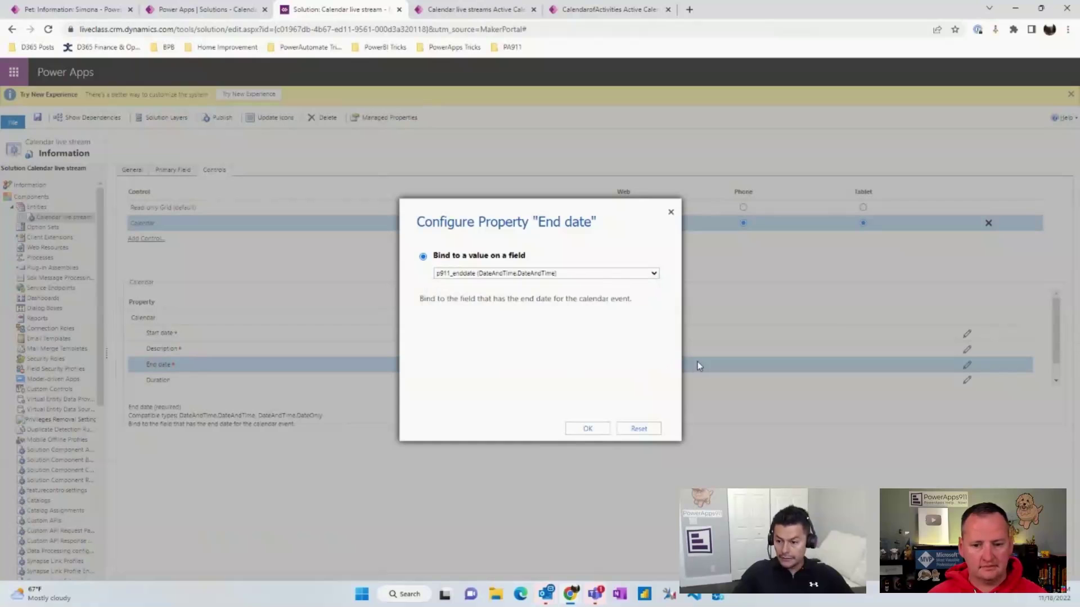
left_click(584, 431)
scroll(1055, 349, "down", 1)
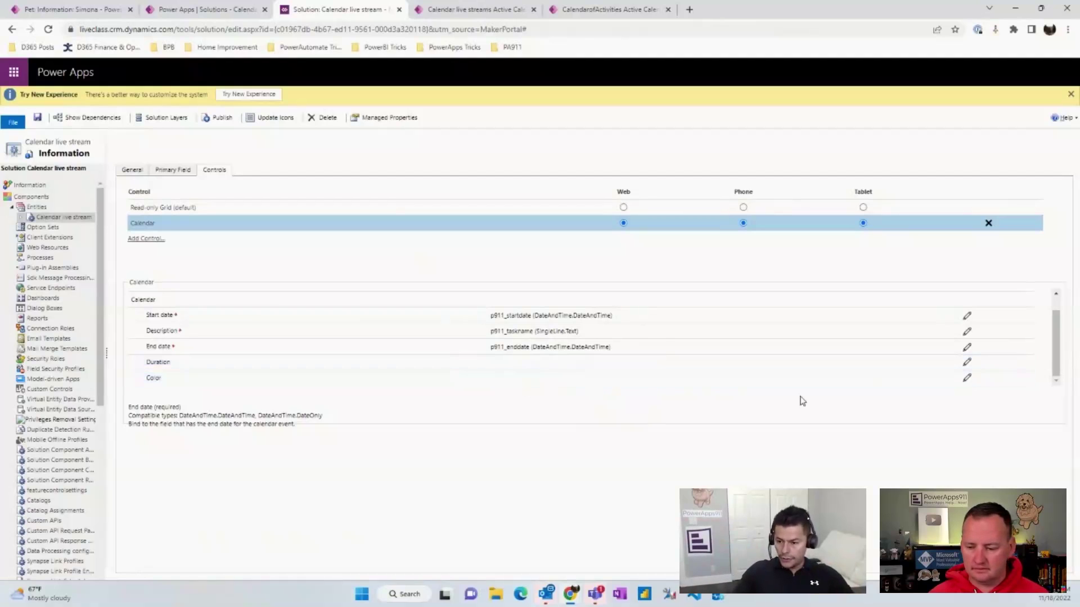
left_click(966, 379)
left_click(653, 274)
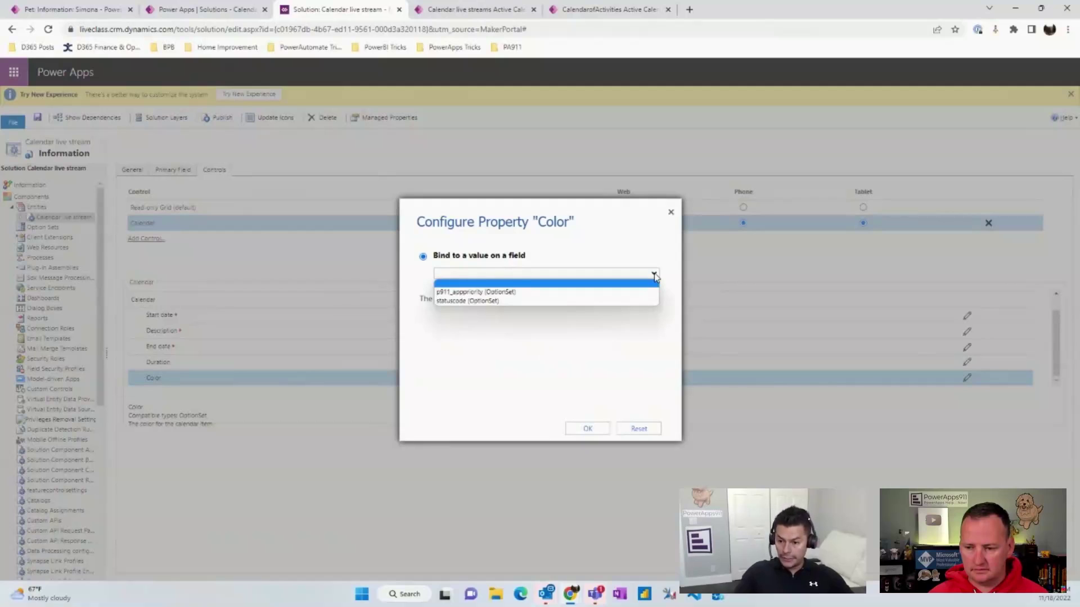
left_click(510, 293)
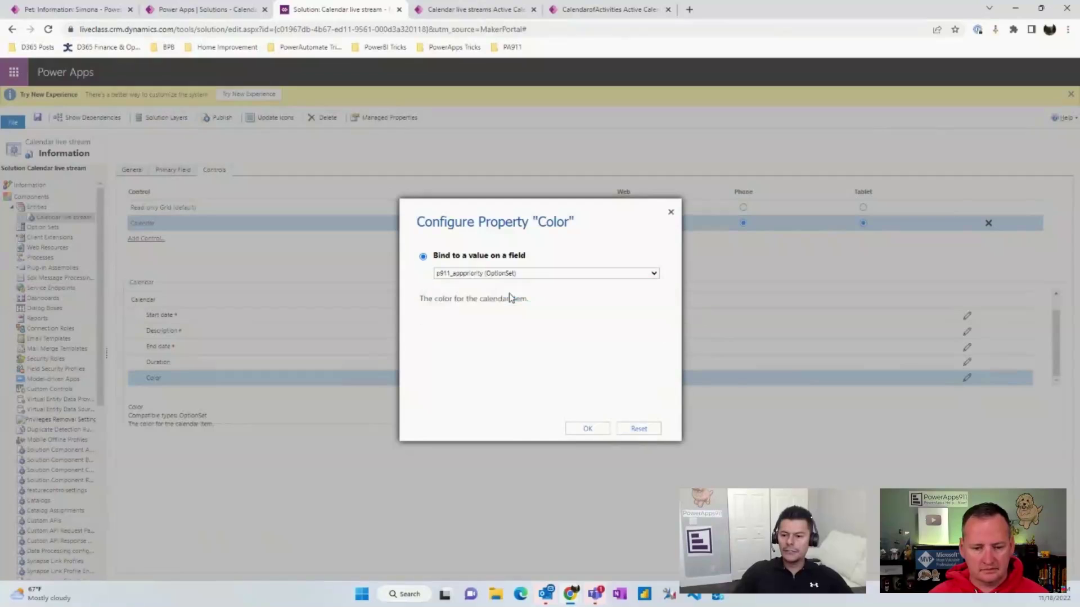
left_click(588, 431)
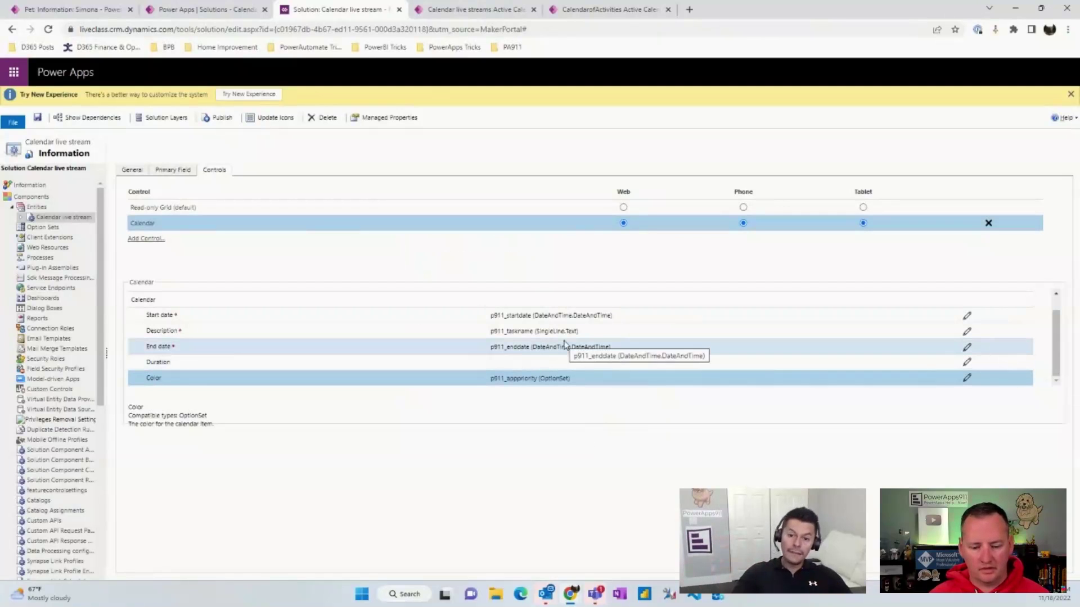
- Save and publish the Calendar live stream entity, and reload the model-driven app's active records view
left_click(38, 119)
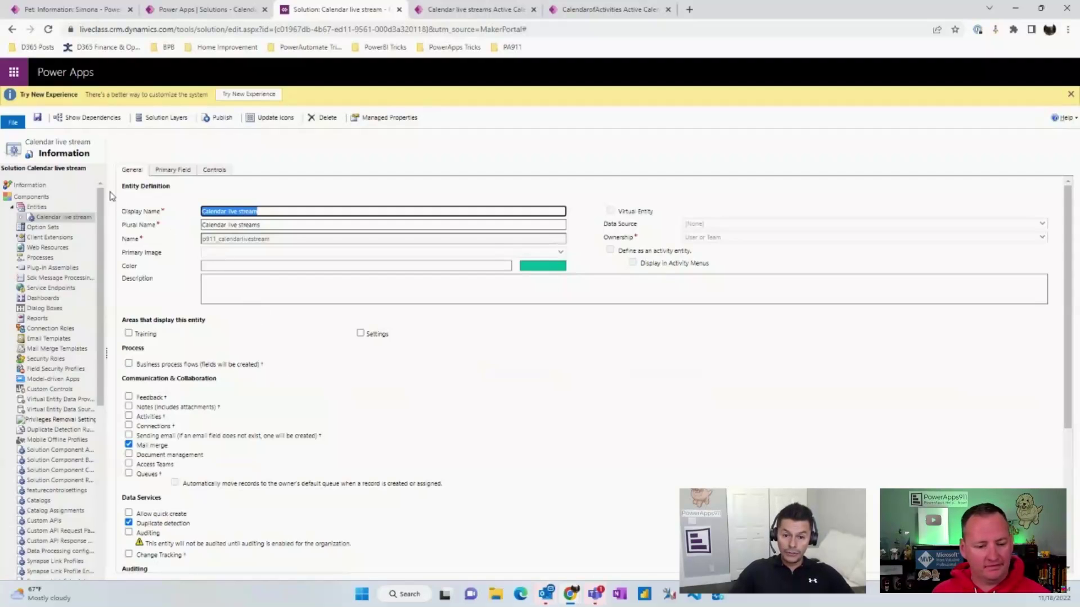
left_click(221, 118)
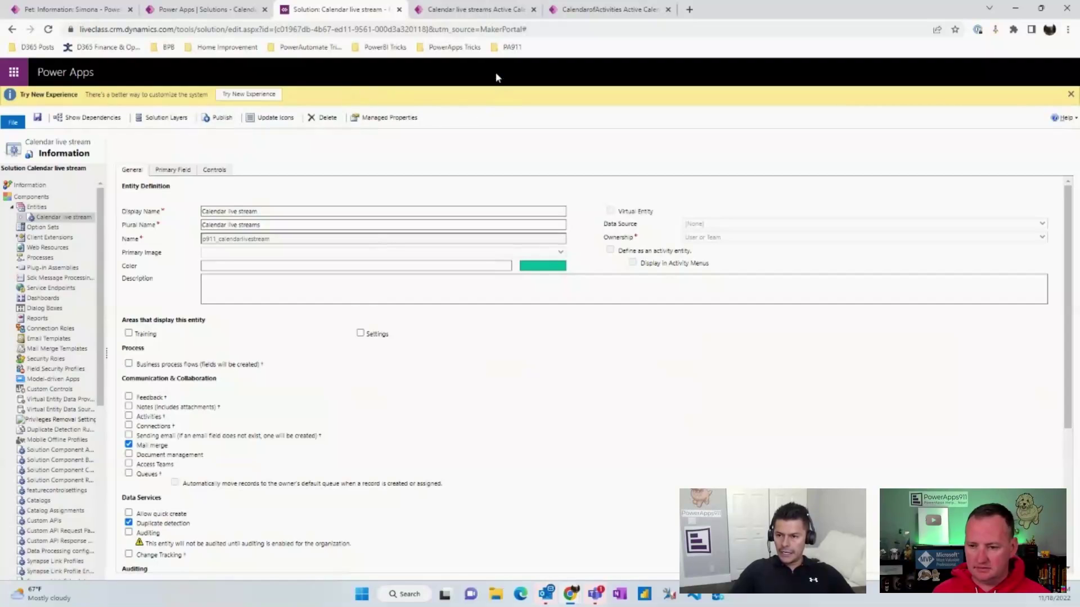
left_click(478, 10)
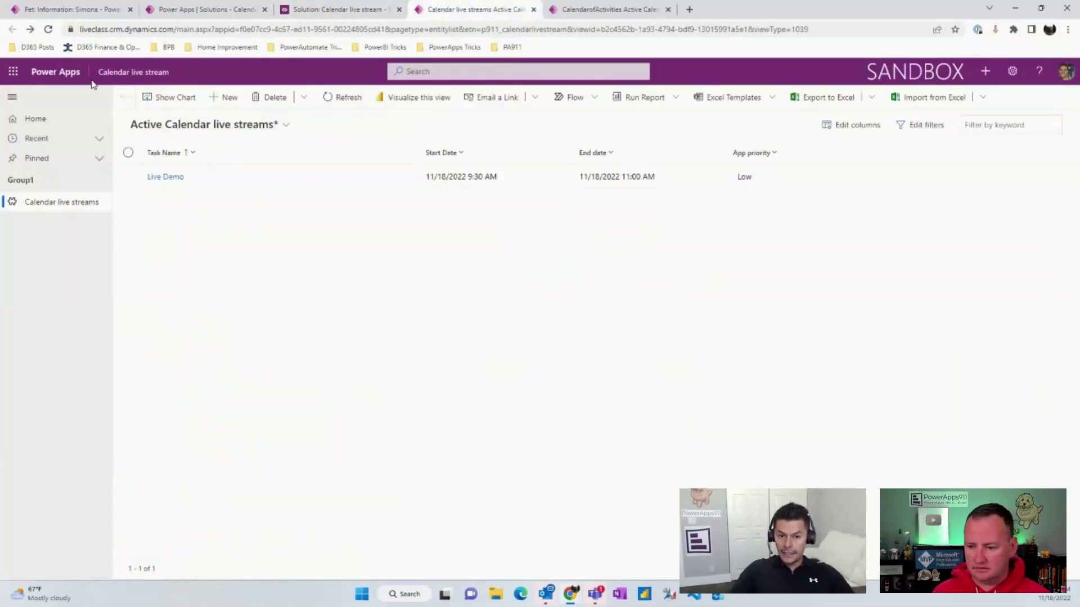
left_click(48, 32)
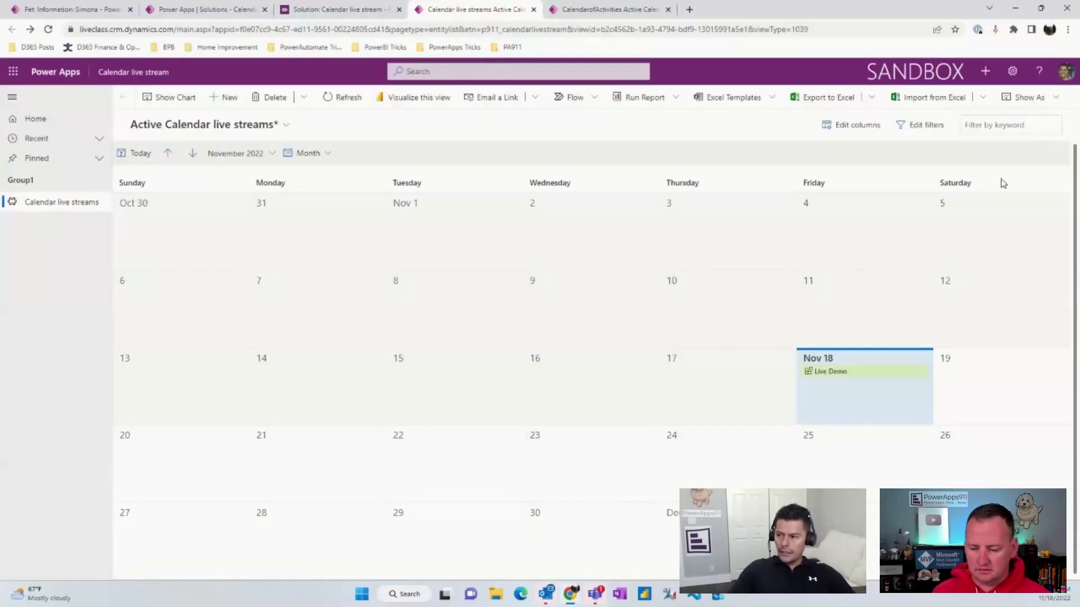
- Compare the Read Only Grid display of the records with the Calendar display, and view the calendar by Day
left_click(1026, 101)
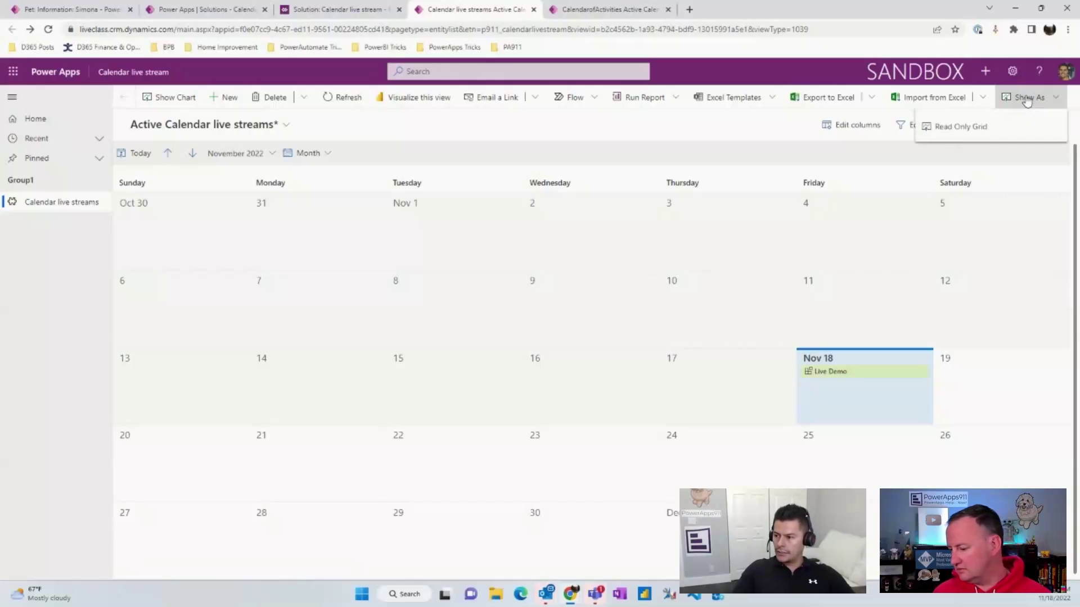
left_click(993, 125)
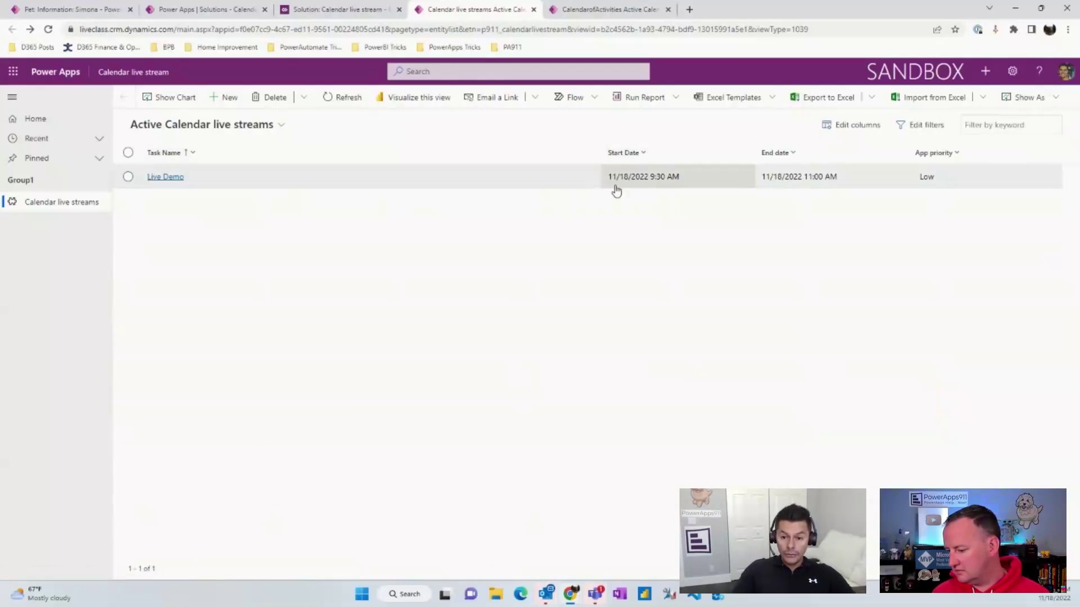
left_click(1021, 101)
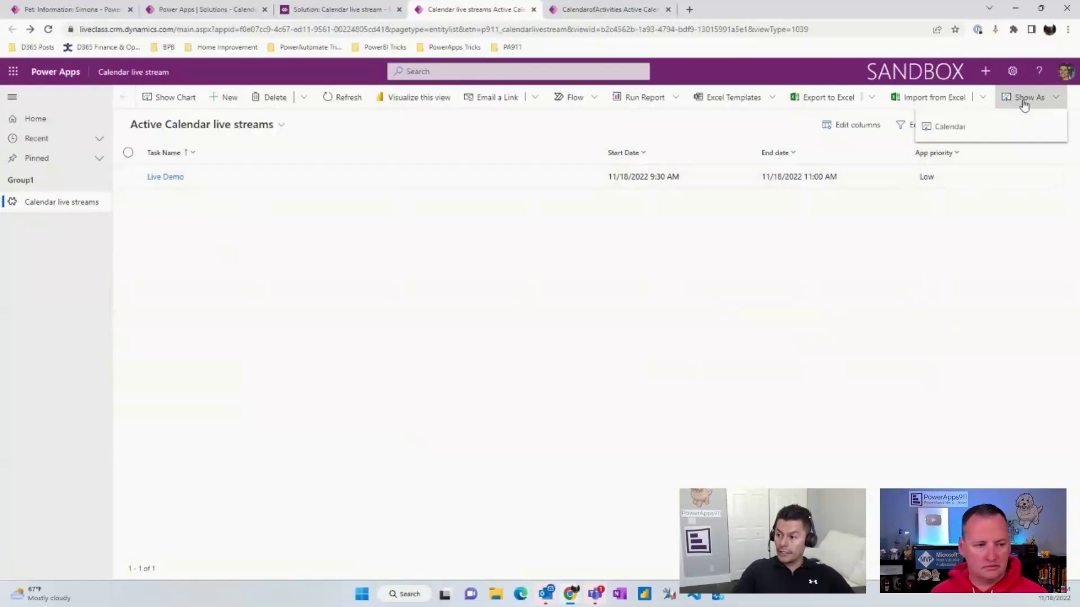
left_click(962, 136)
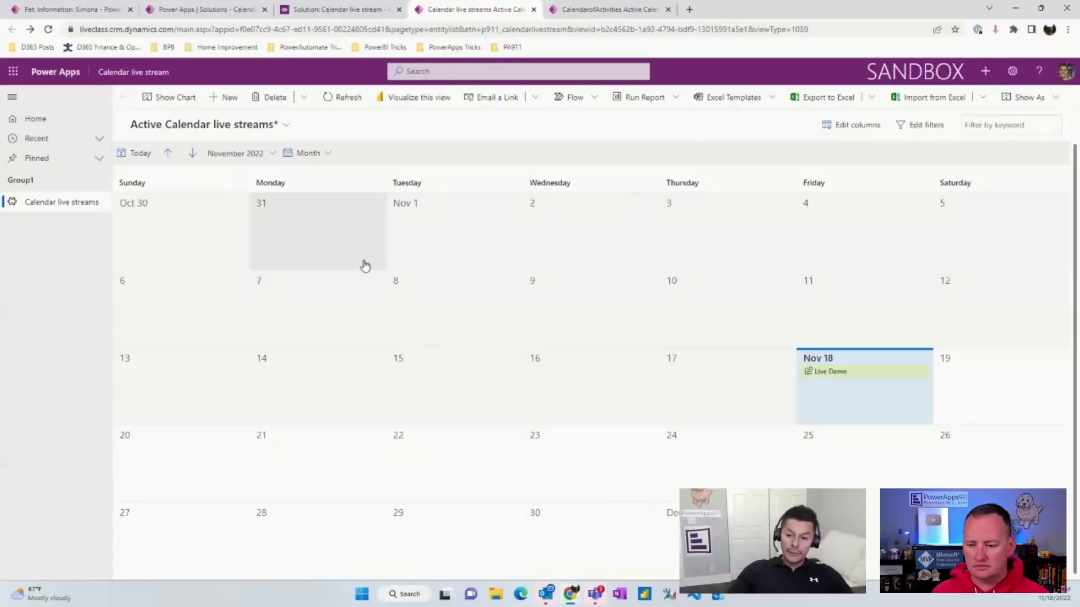
left_click(307, 163)
left_click(306, 178)
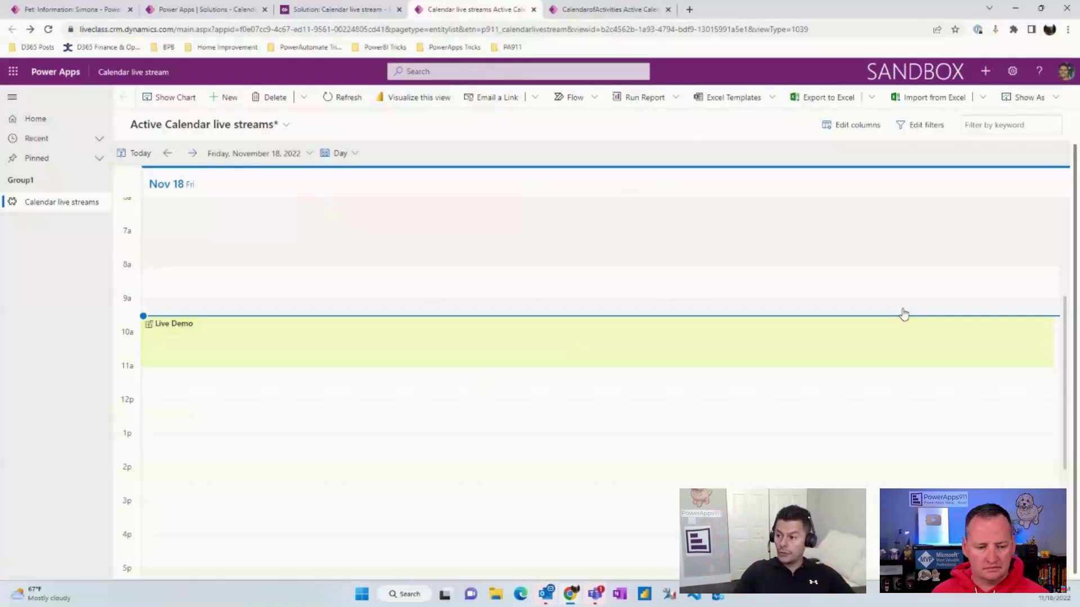
- Set the default calendar view to Week in the Activities section of the personal options and save
left_click(1011, 72)
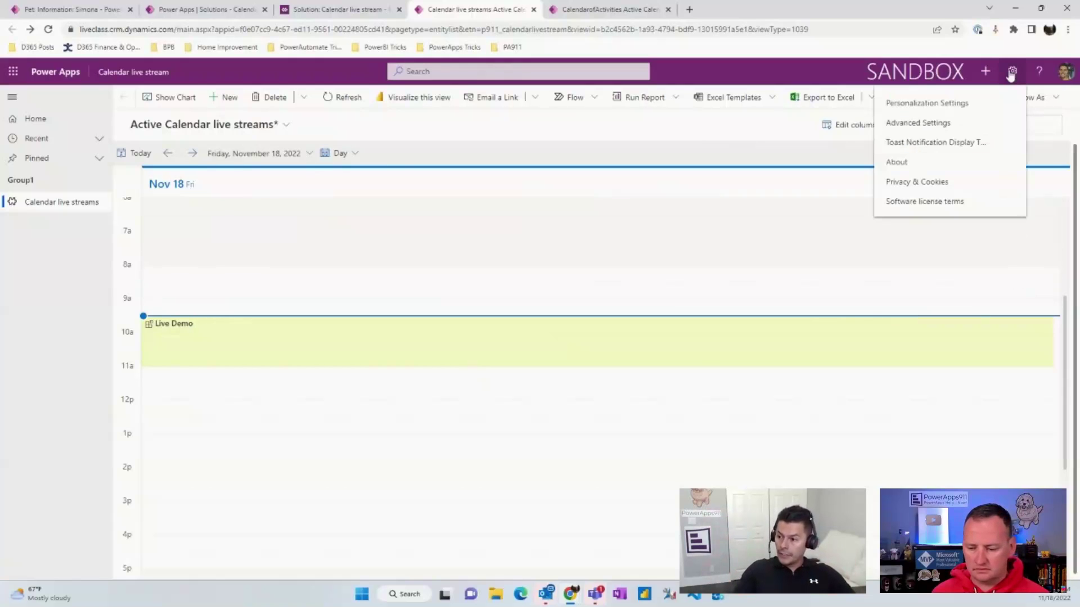
left_click(931, 104)
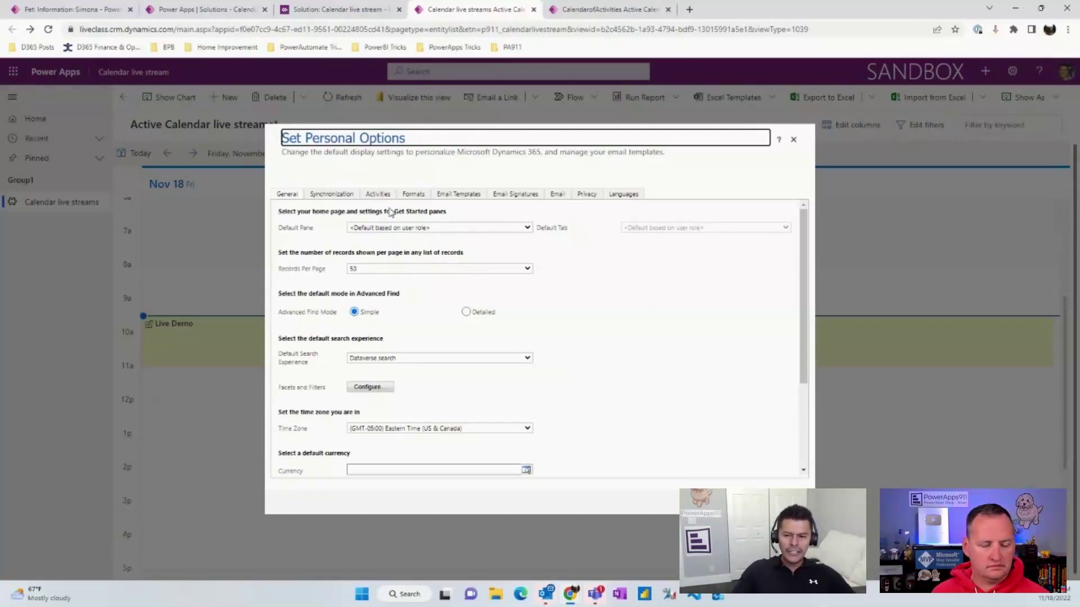
left_click(385, 195)
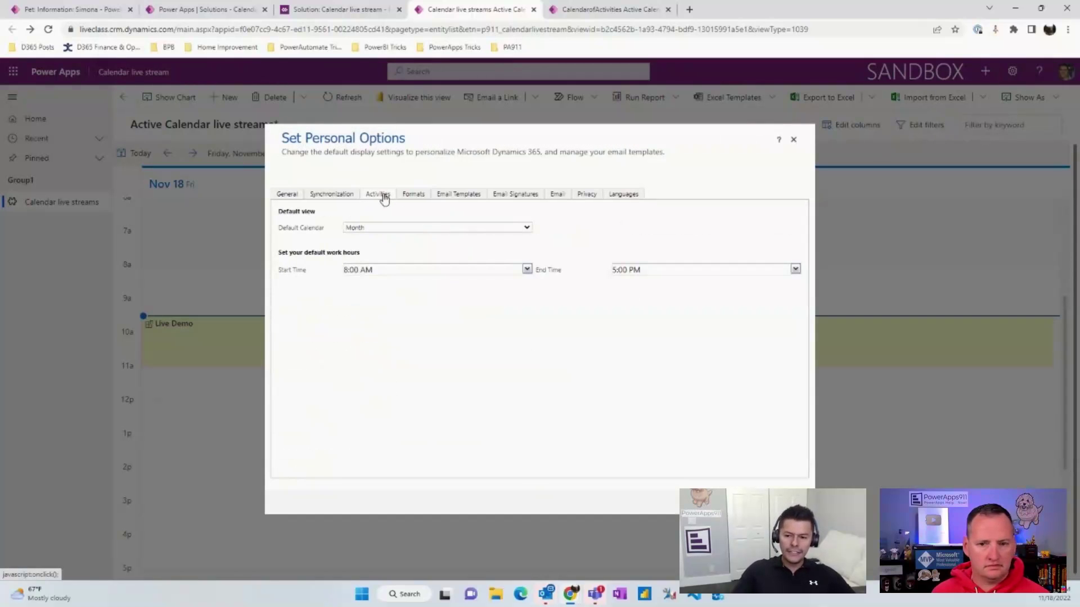
left_click(528, 230)
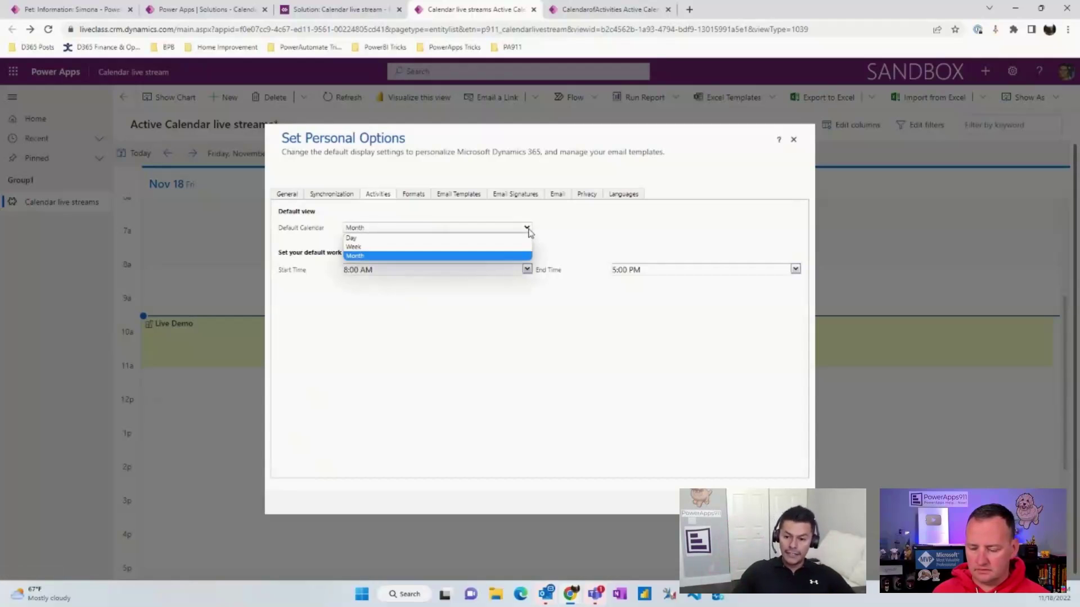
left_click(396, 247)
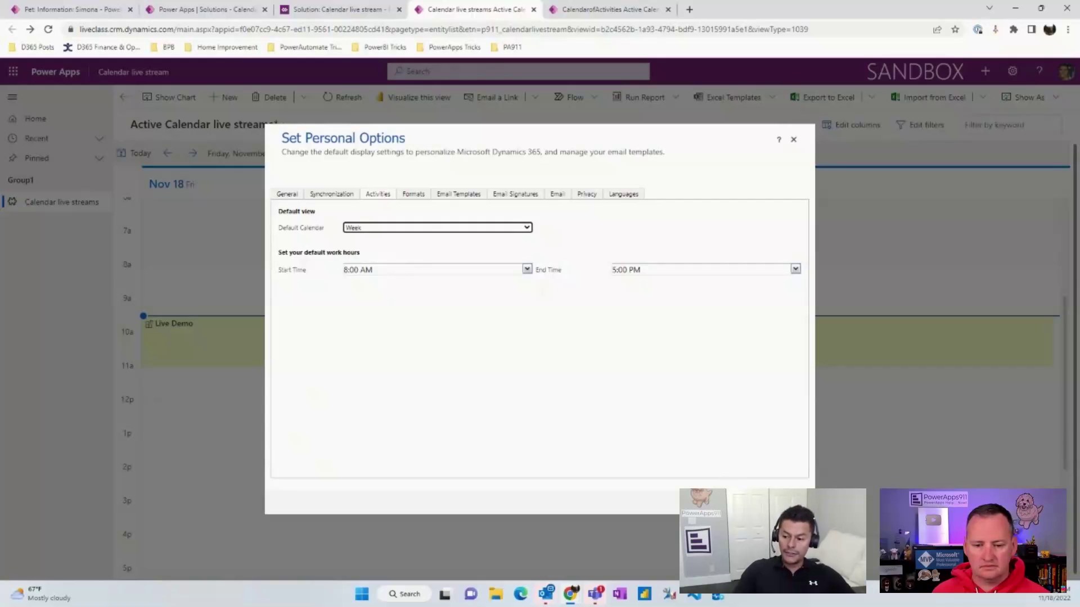
left_click(708, 497)
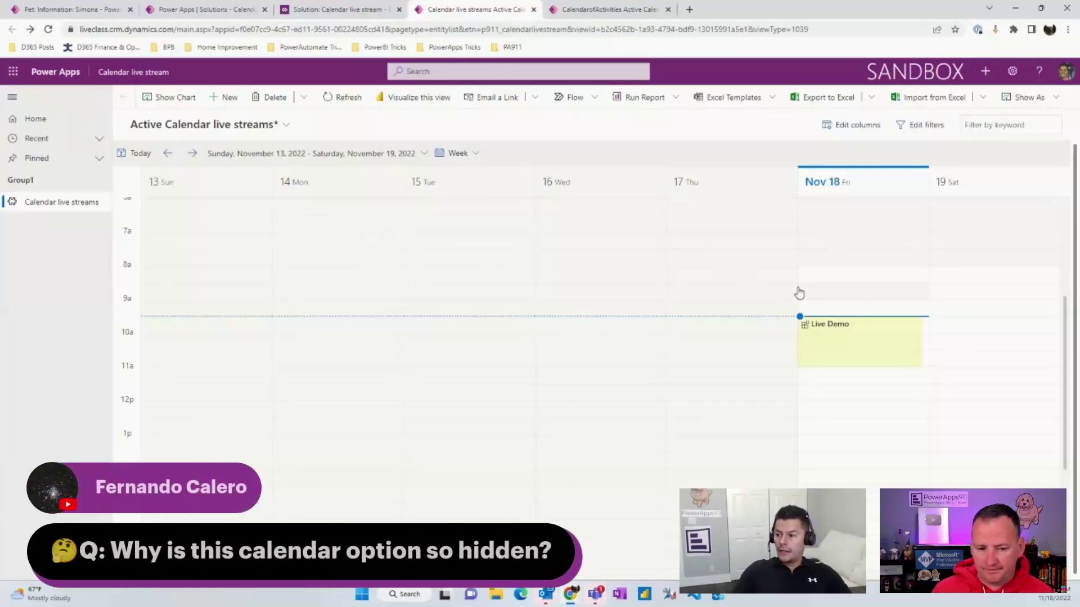
- Show the records as a Read Only Grid and start a new Calendar live stream record with Task Name "live demo 2"
left_click(1027, 97)
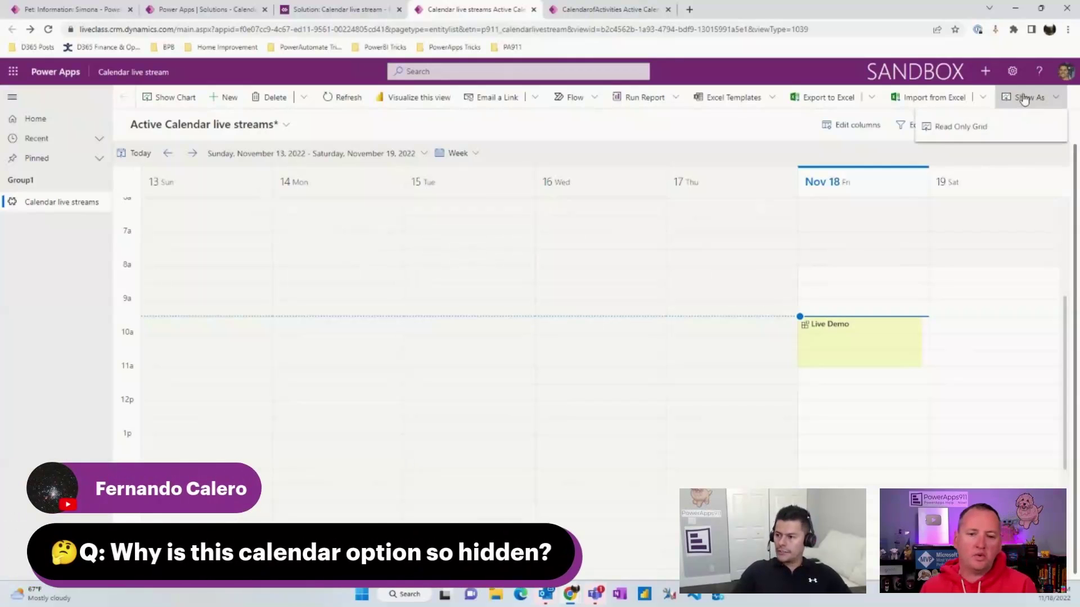
left_click(1008, 126)
left_click(232, 95)
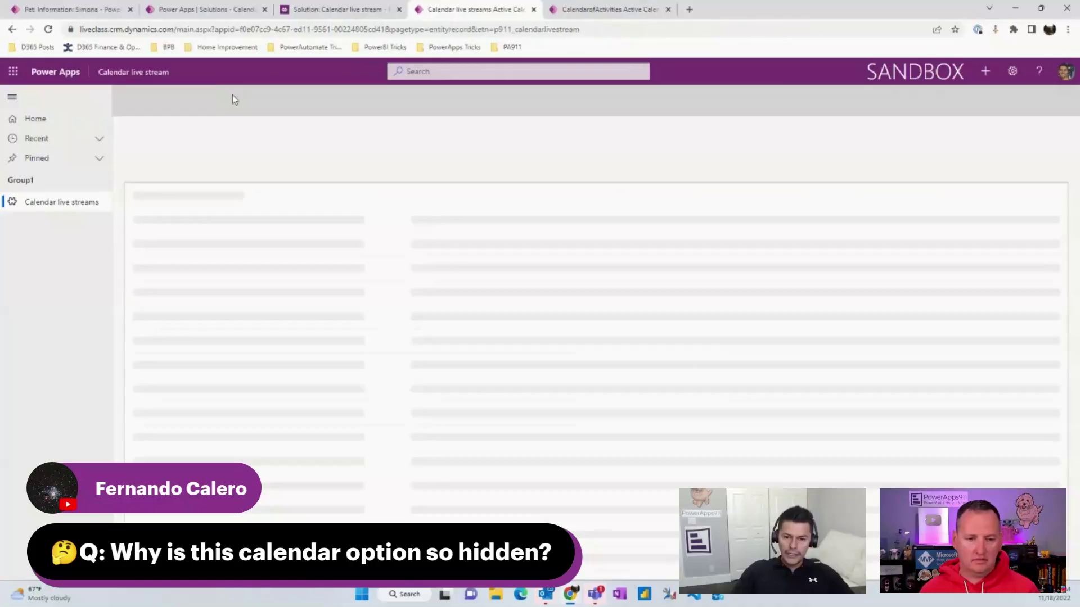
left_click(261, 200)
type("live demo 2")
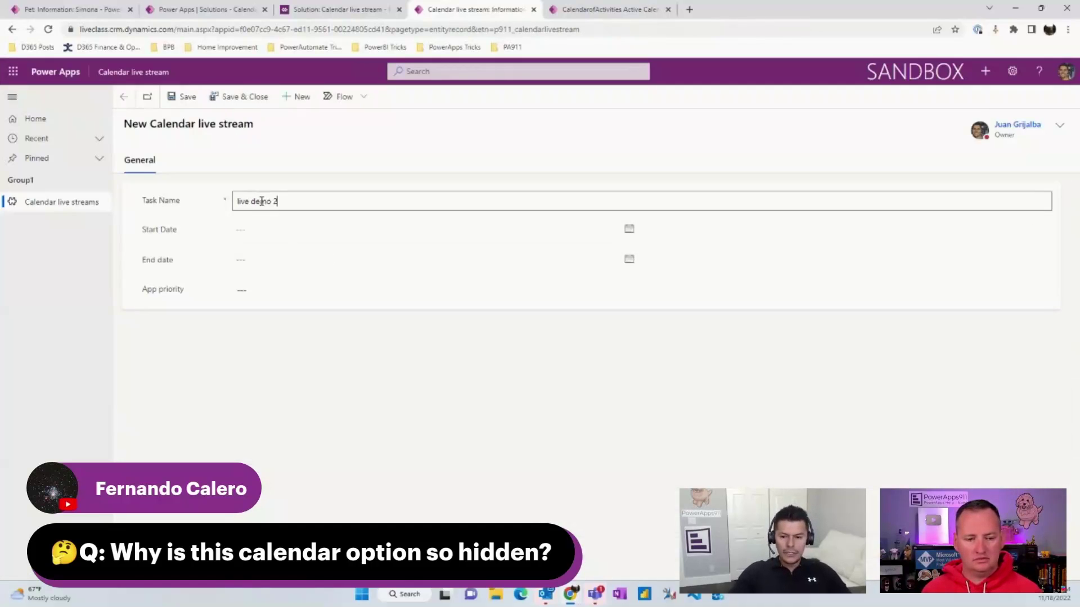
- Set the new record's Start Date to 11/19/2022 8:00 AM and its End date to 11/19/2022 9:00 AM
left_click(299, 229)
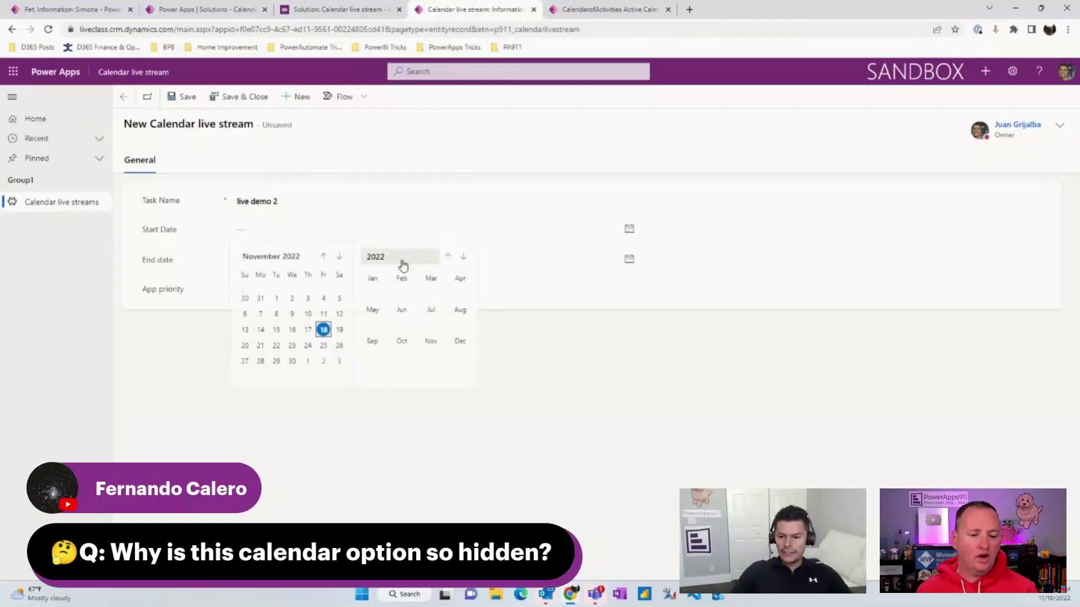
left_click(339, 329)
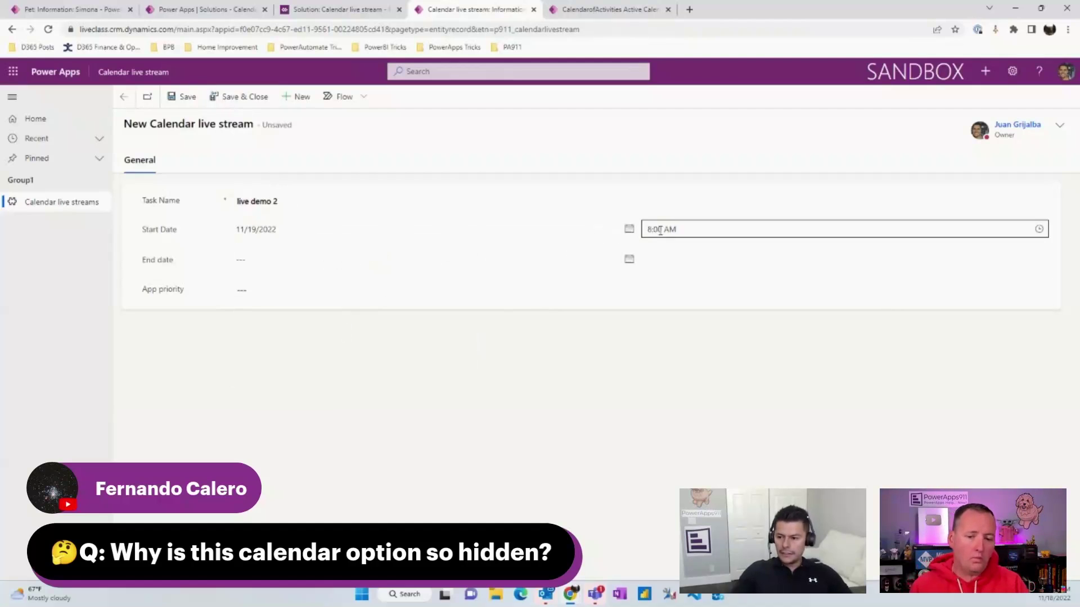
left_click(289, 262)
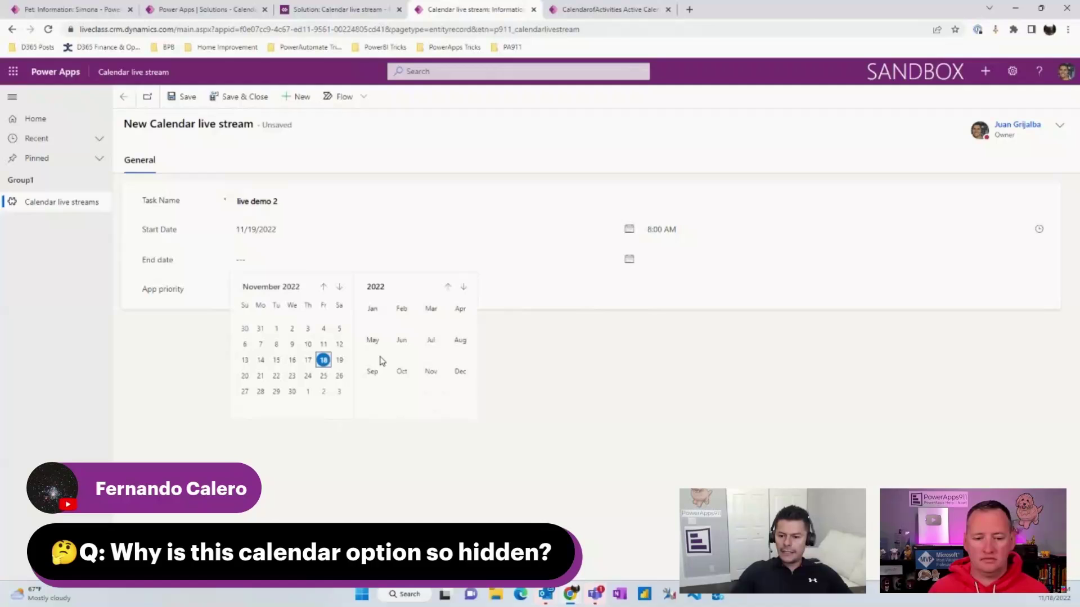
left_click(339, 361)
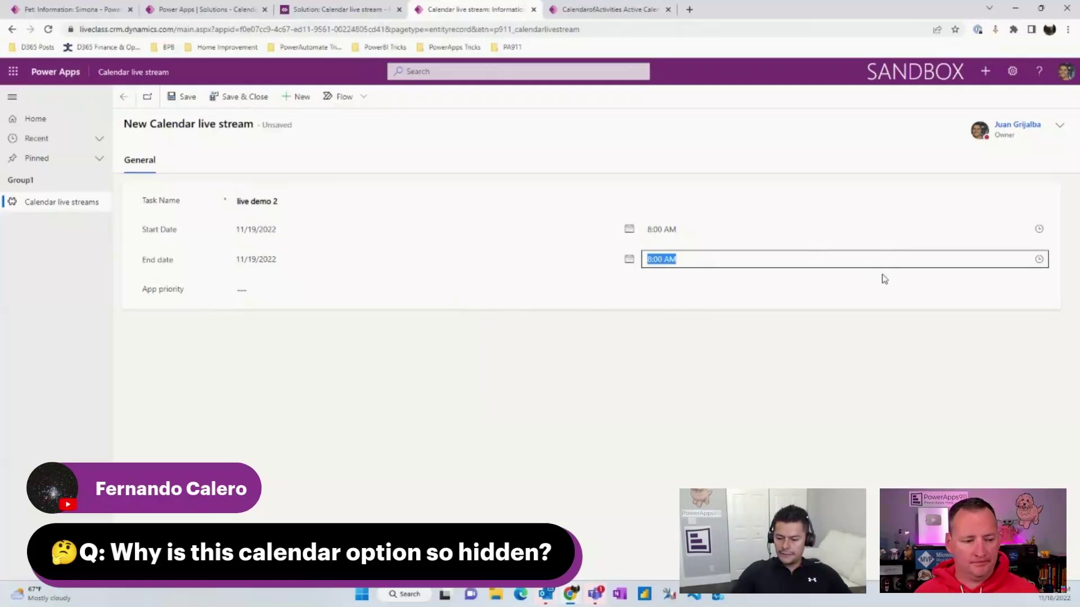
left_click(1039, 258)
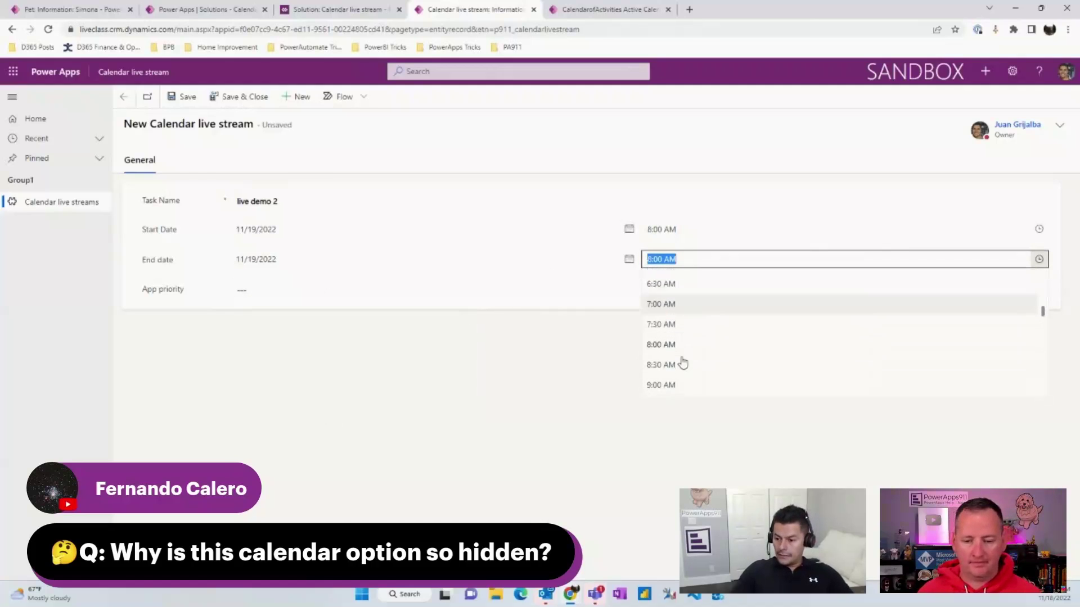
left_click(680, 372)
- Set the App priority of "live demo 2" to High, and save and close the record
left_click(362, 298)
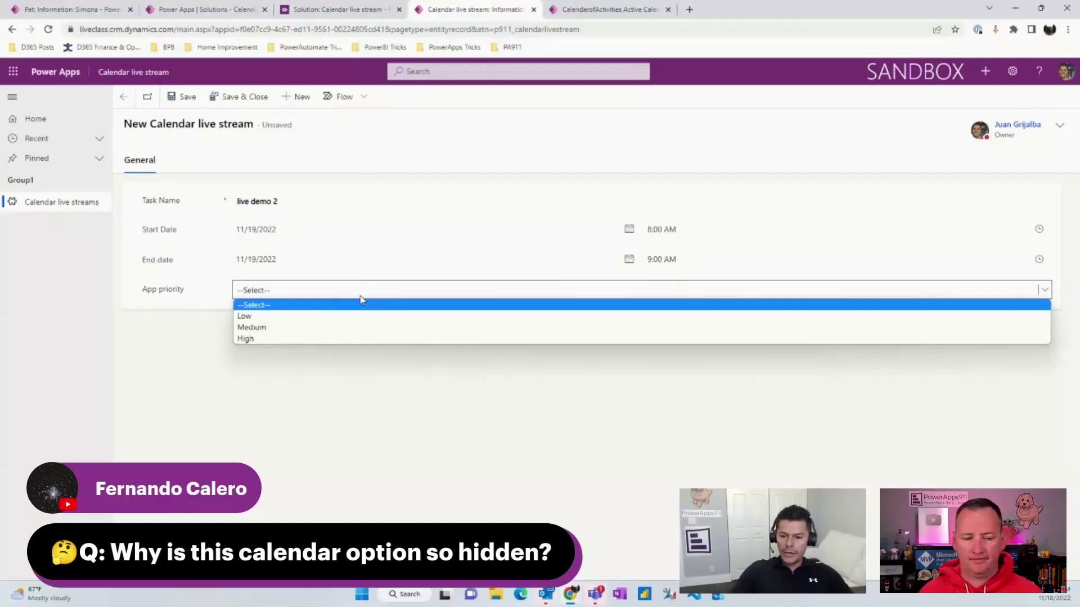
left_click(285, 338)
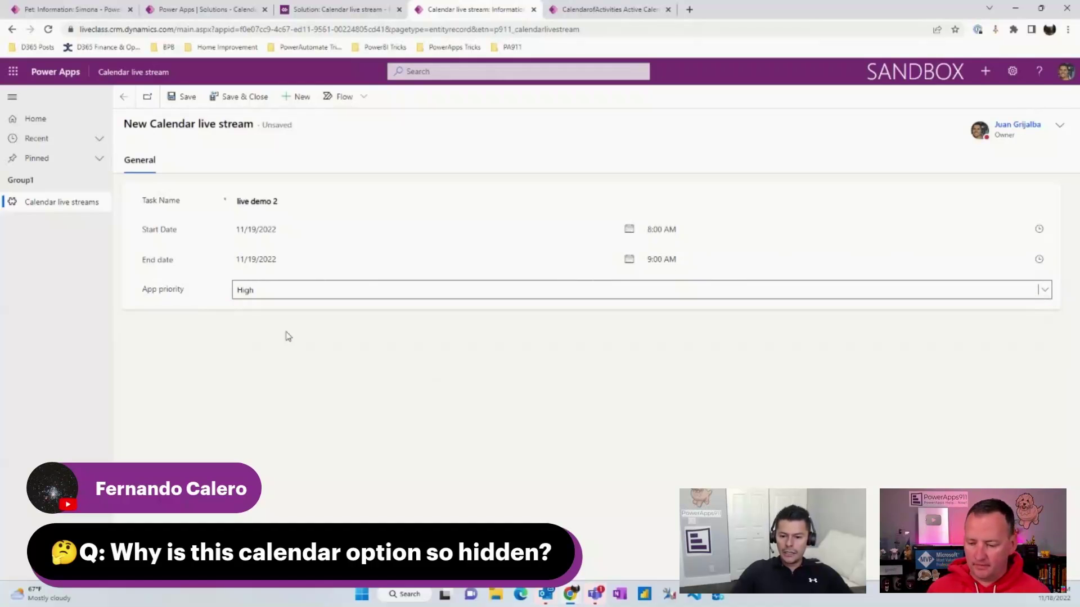
left_click(240, 99)
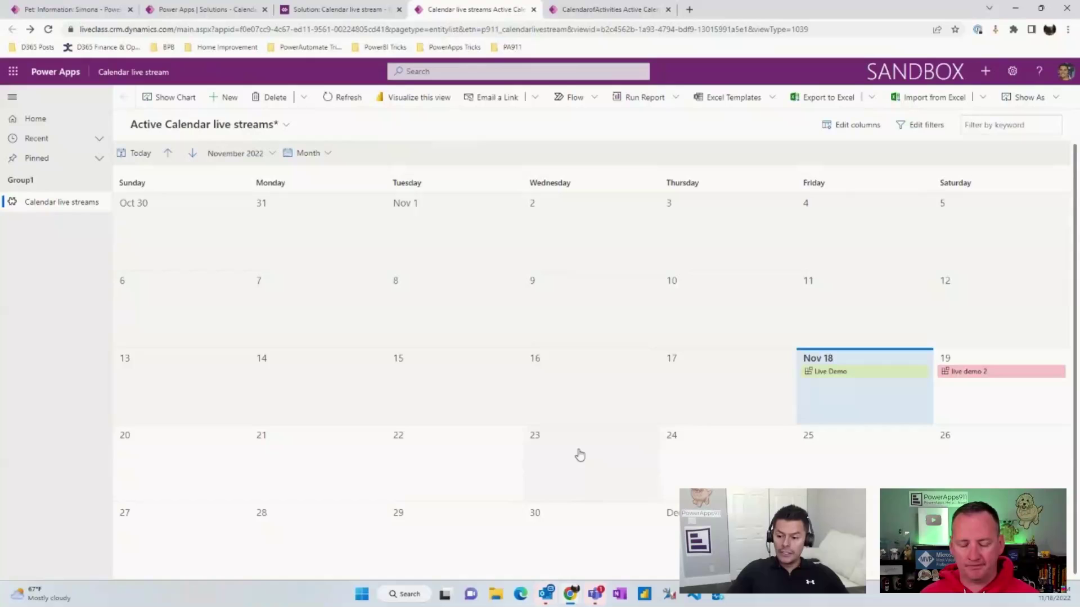
- Create a record from November 23 in the month calendar with Task Name "live" and End date 11/23/2022 2:30 PM
double_click(547, 454)
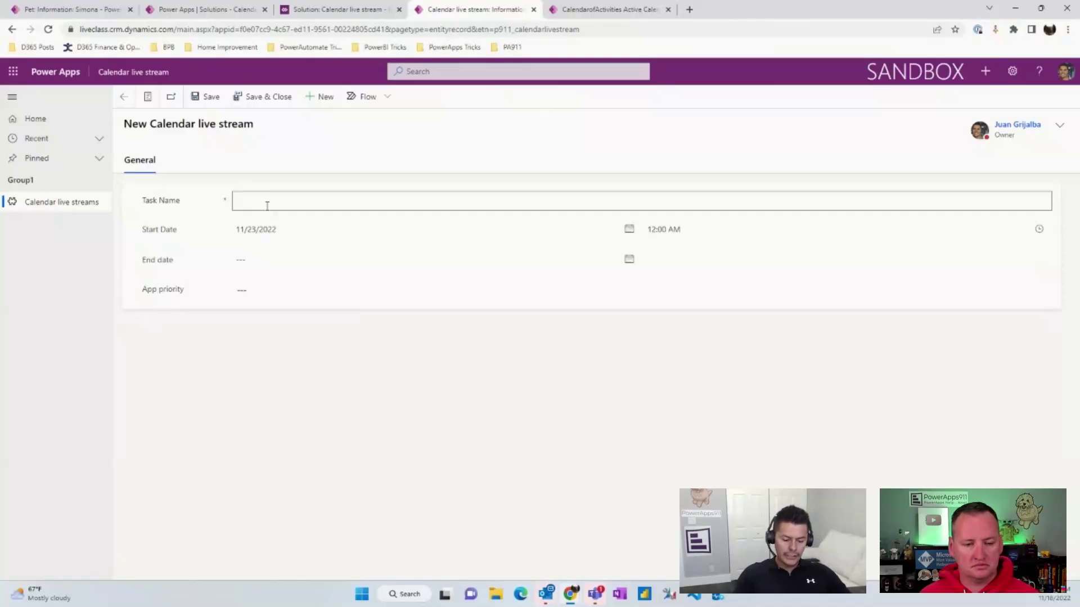
type("live")
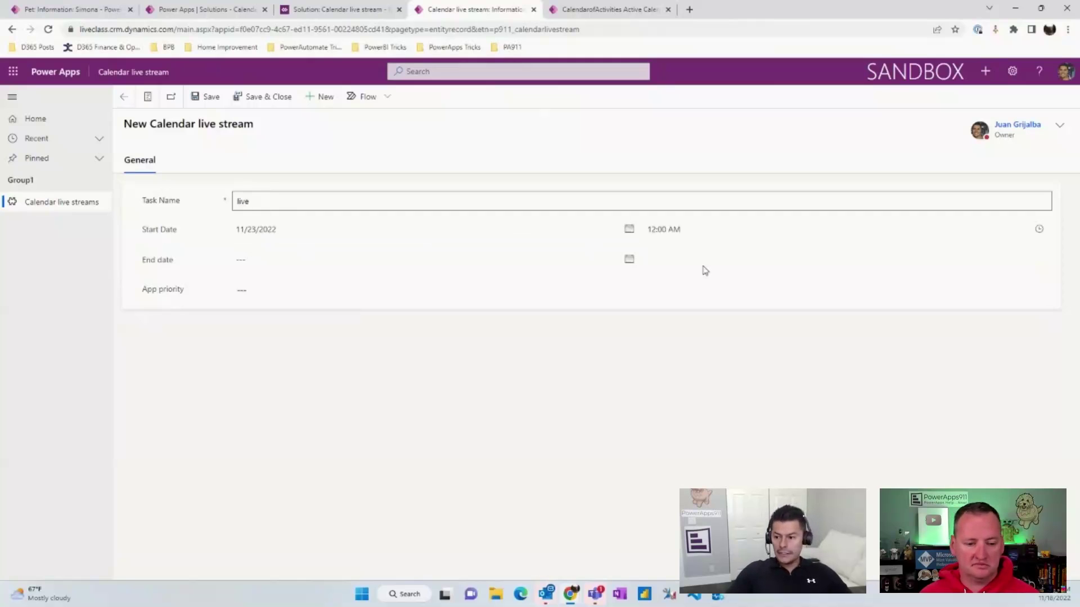
left_click(304, 265)
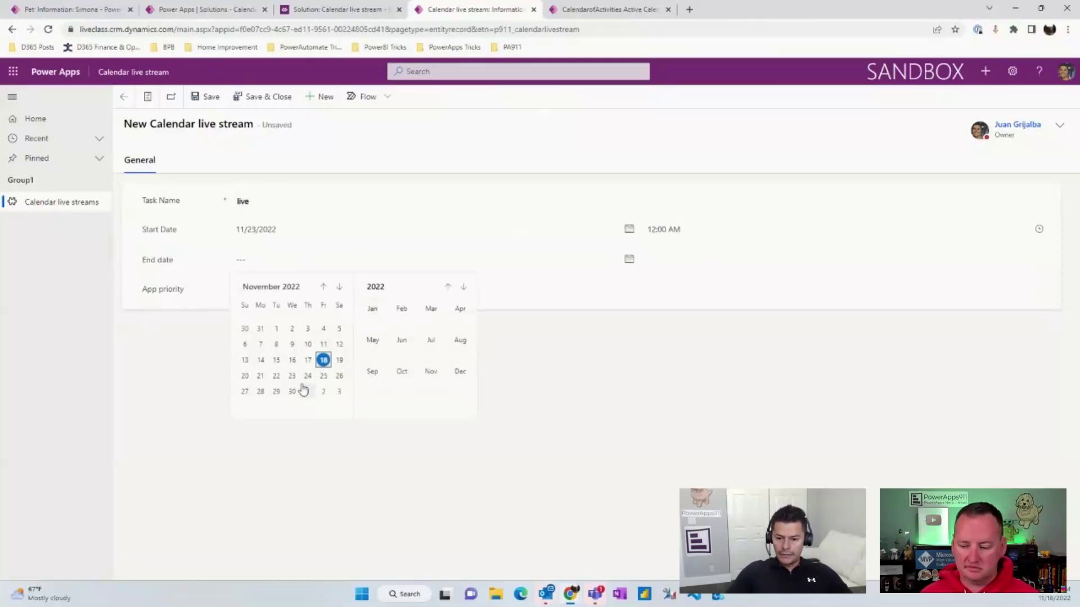
left_click(325, 361)
left_click(686, 262)
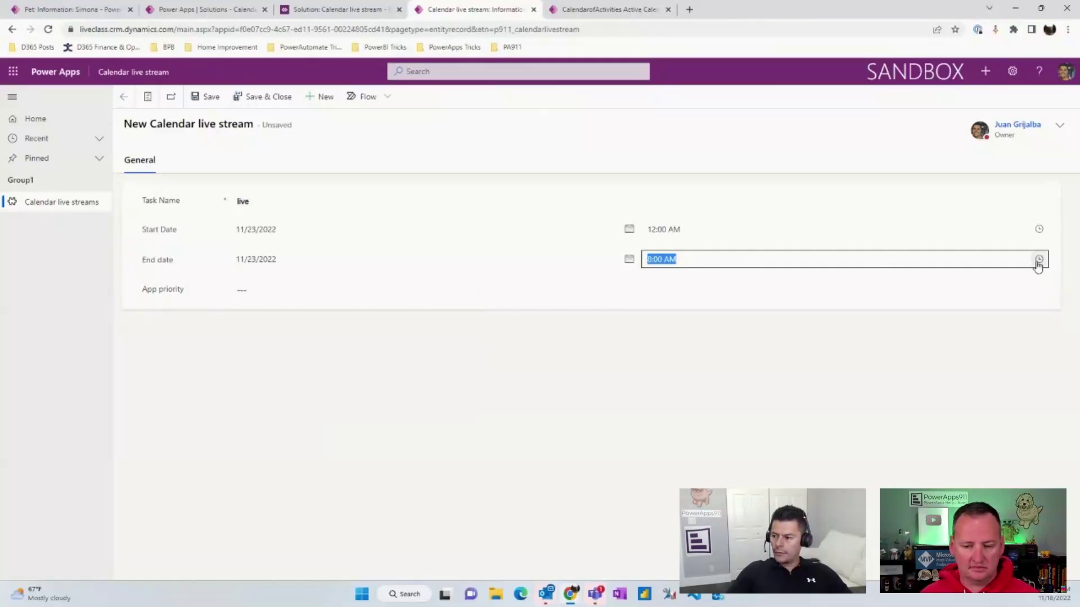
left_click(1039, 259)
scroll(720, 374, "down", 5)
left_click(686, 367)
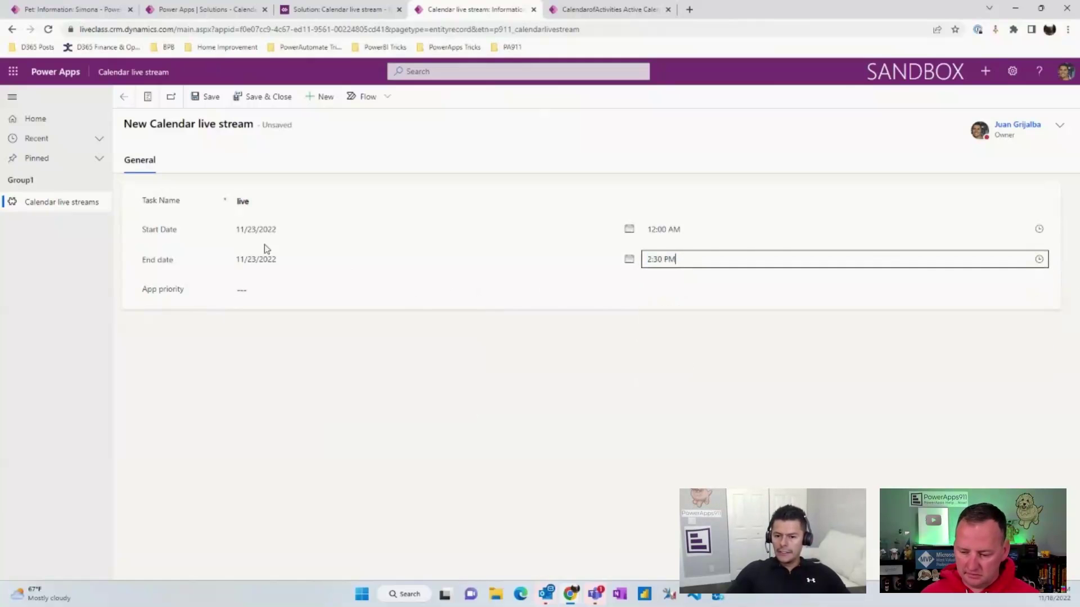
- Save and close the "live" record with App priority High, and show the calendar by Month
left_click(270, 298)
left_click(258, 338)
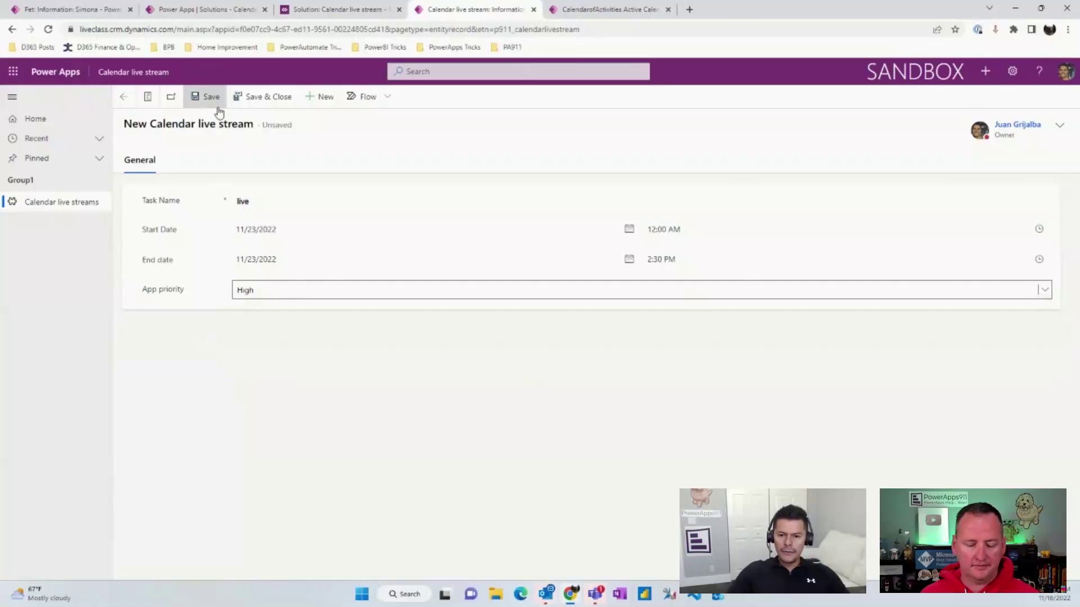
left_click(270, 97)
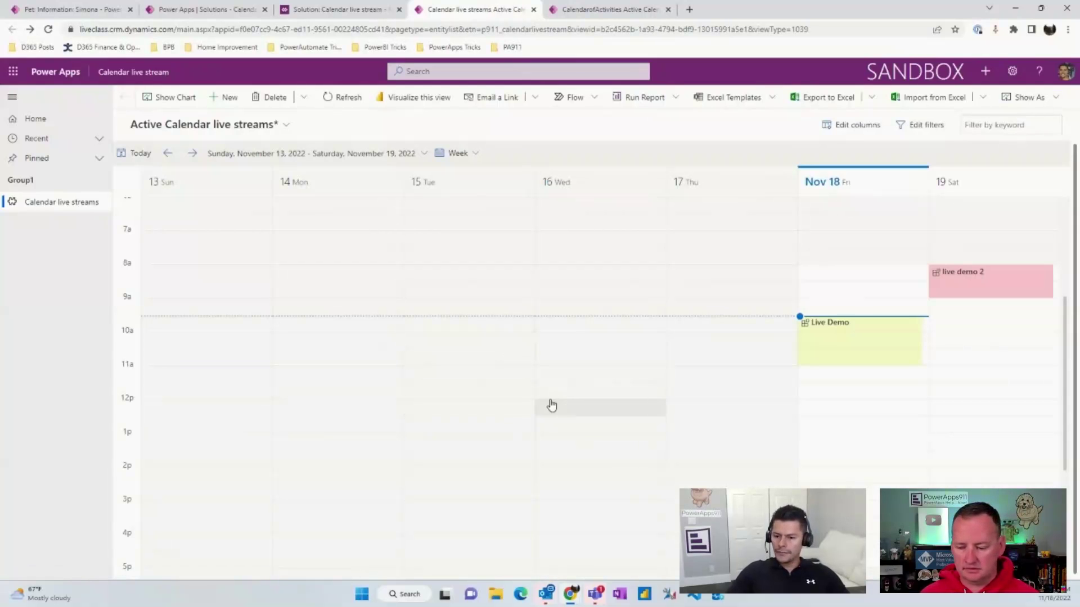
left_click(474, 153)
left_click(459, 216)
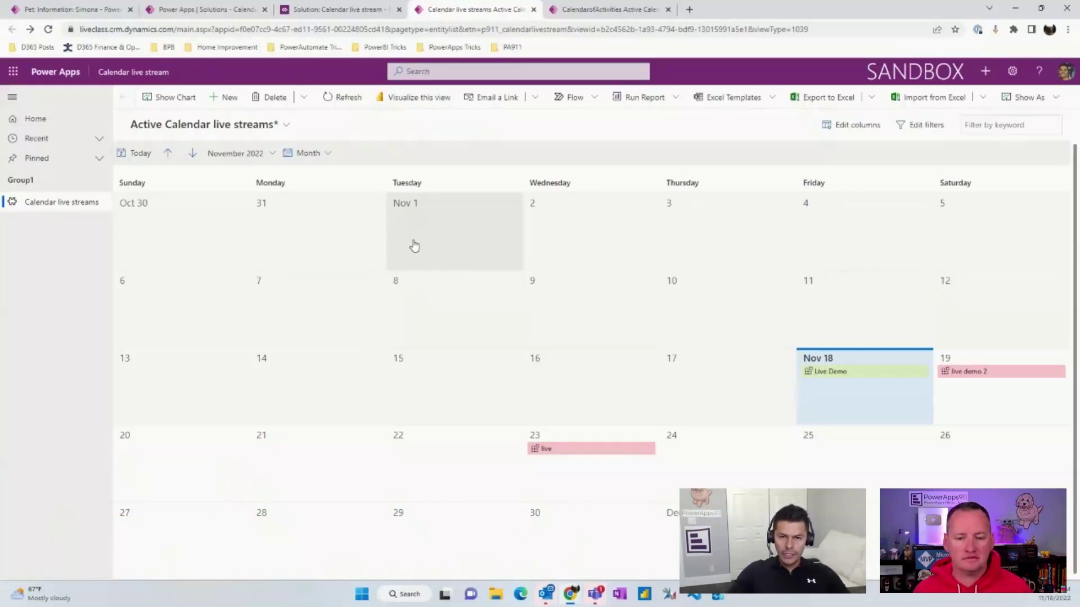
- Examine the Calendar View of the pet Simona's record in the Vet CRM app, and return to the Calendar live stream app
left_click(84, 10)
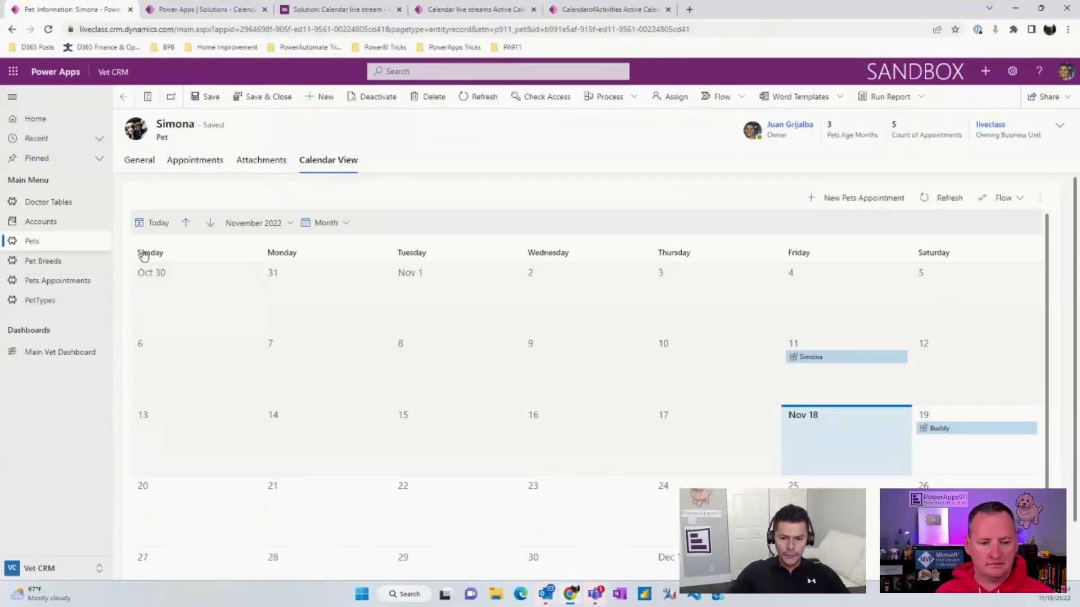
left_click(39, 244)
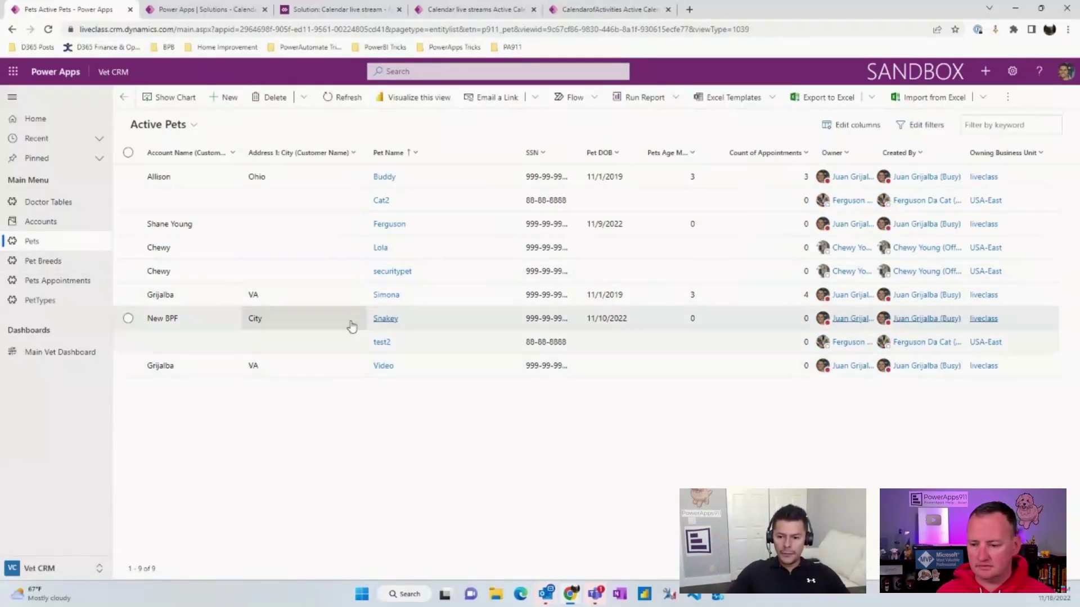
left_click(387, 296)
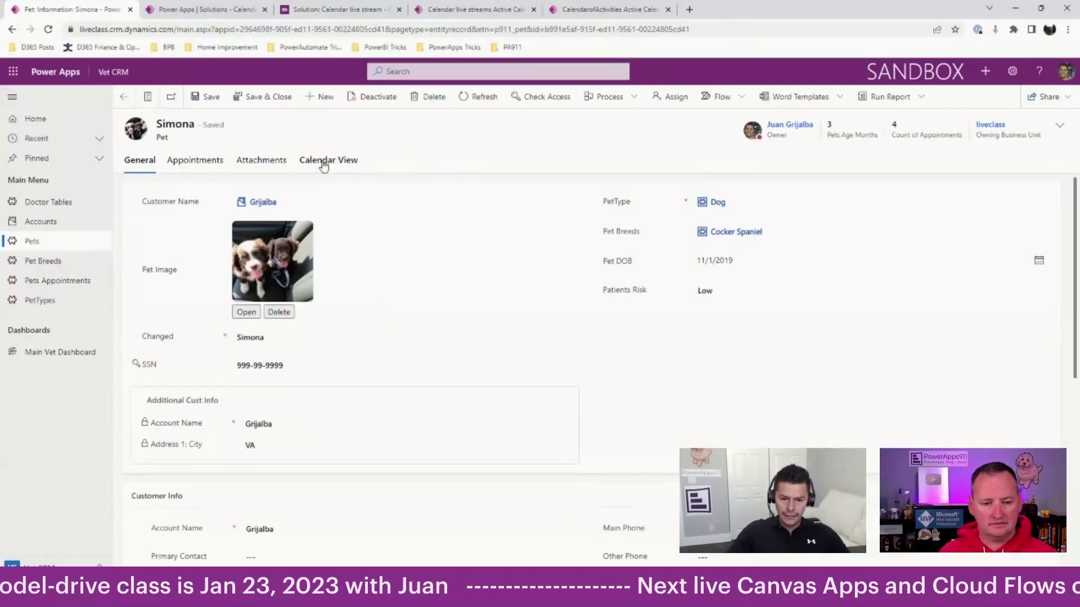
left_click(323, 163)
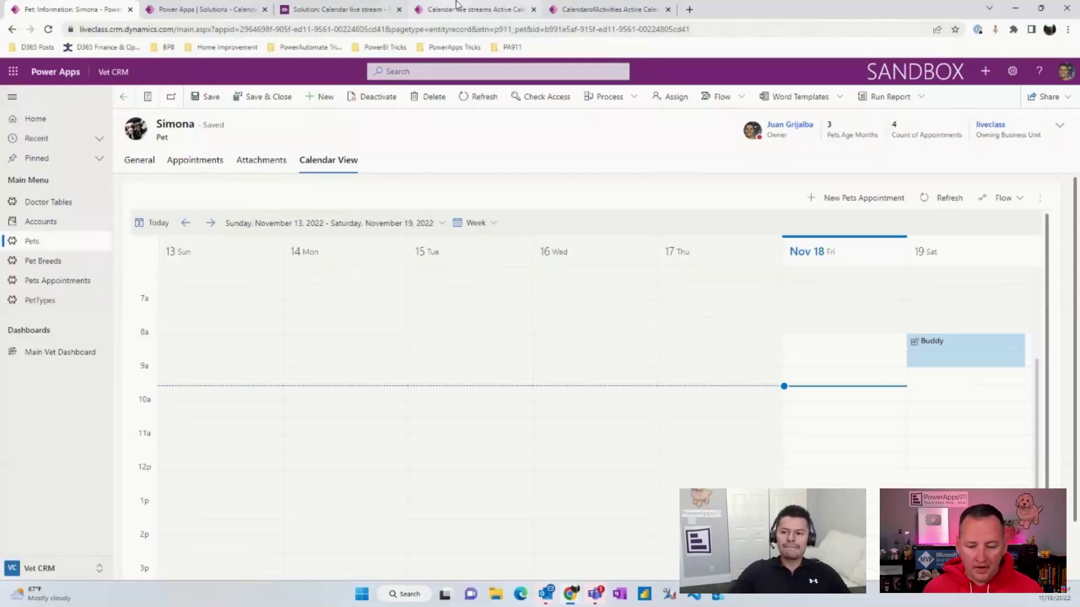
left_click(472, 10)
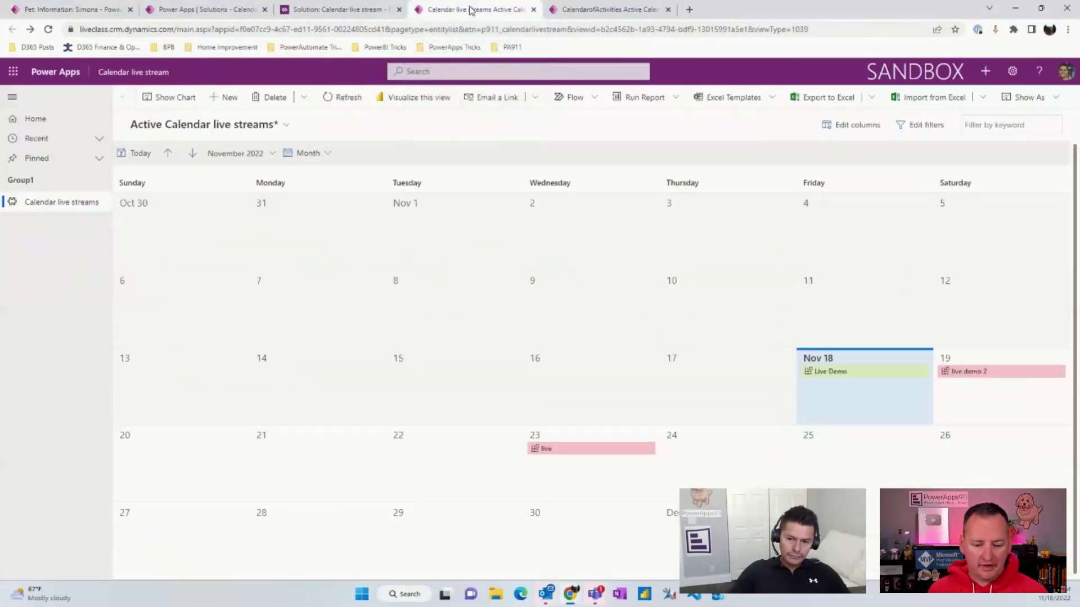